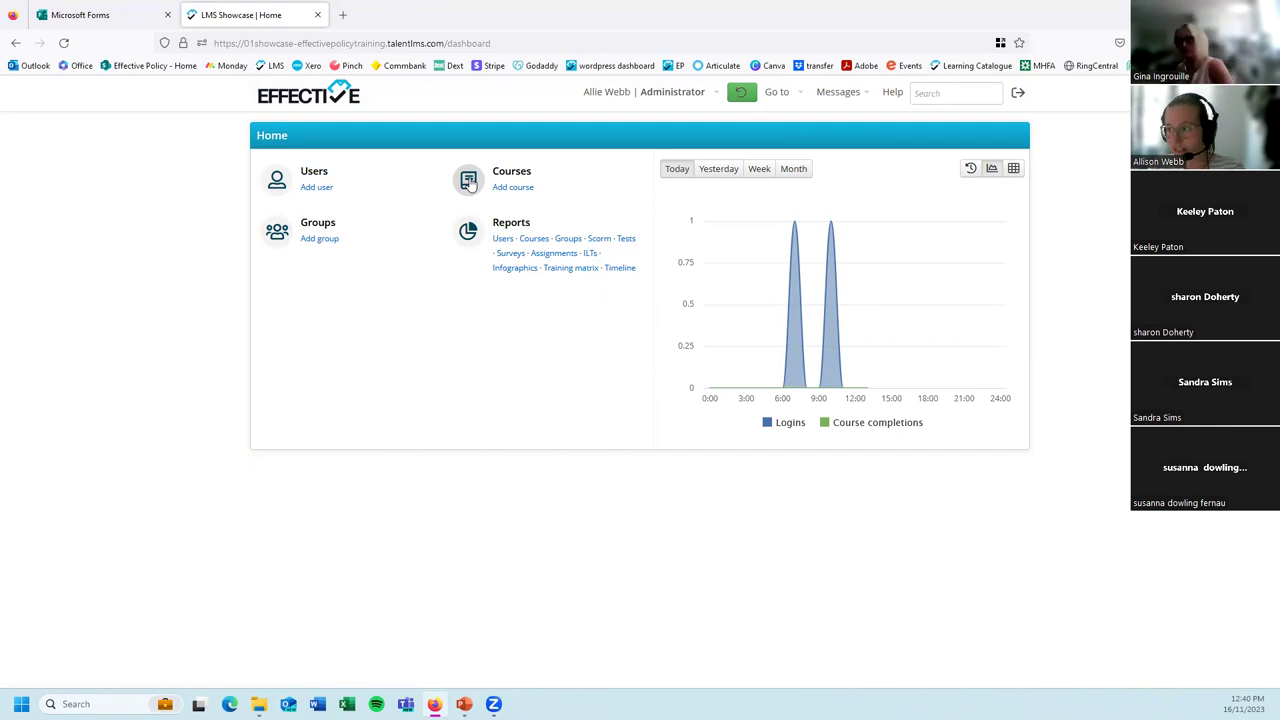
Search the course list for "policy" and open the Policy And Procedure Library course in the instructor view.
{"action": "left_click", "coordinate": [469, 183]}
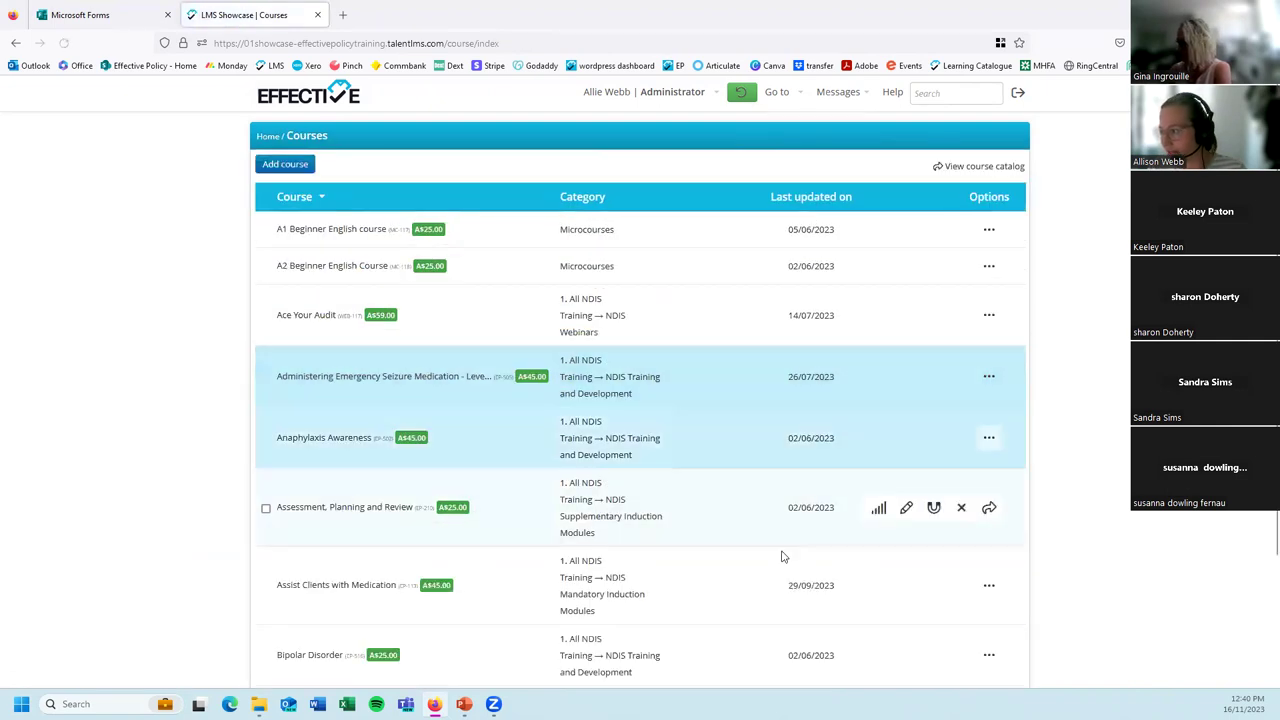
{"action": "scroll", "coordinate": [800, 567], "scroll_direction": "down", "scroll_amount": 3}
{"action": "left_click", "coordinate": [854, 652]}
{"action": "type", "text": "policy"}
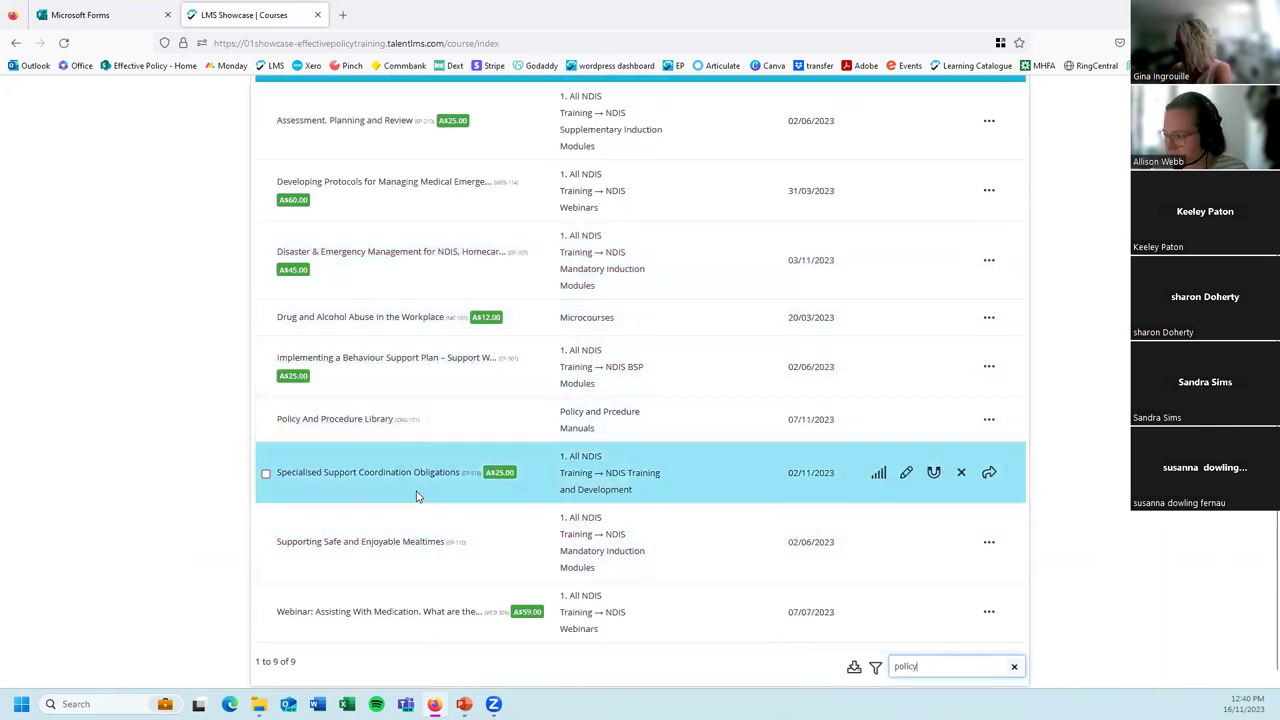
{"action": "scroll", "coordinate": [385, 500], "scroll_direction": "up", "scroll_amount": 2}
{"action": "scroll", "coordinate": [387, 560], "scroll_direction": "down", "scroll_amount": 2}
{"action": "left_click", "coordinate": [323, 411]}
{"action": "left_click", "coordinate": [910, 606]}
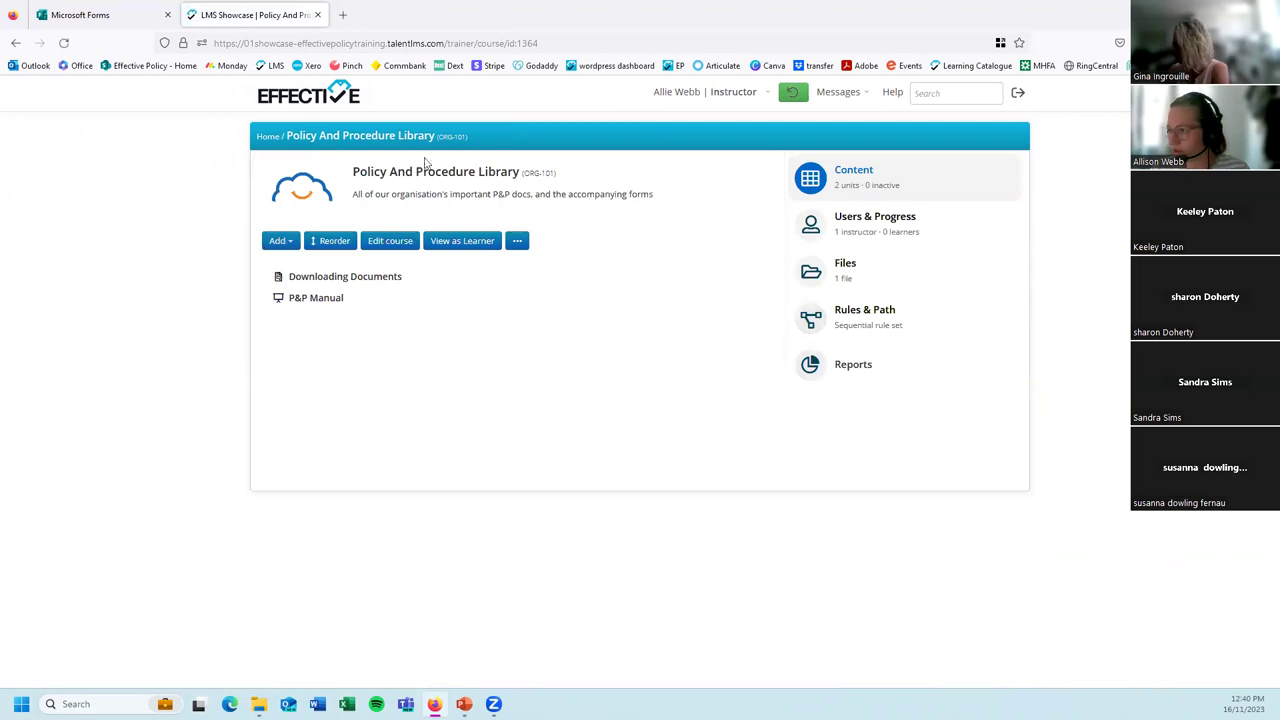
In the course's rules and path settings, add Complaints and Feedback (EP-102) as a learning path prerequisite.
{"action": "left_click", "coordinate": [855, 316]}
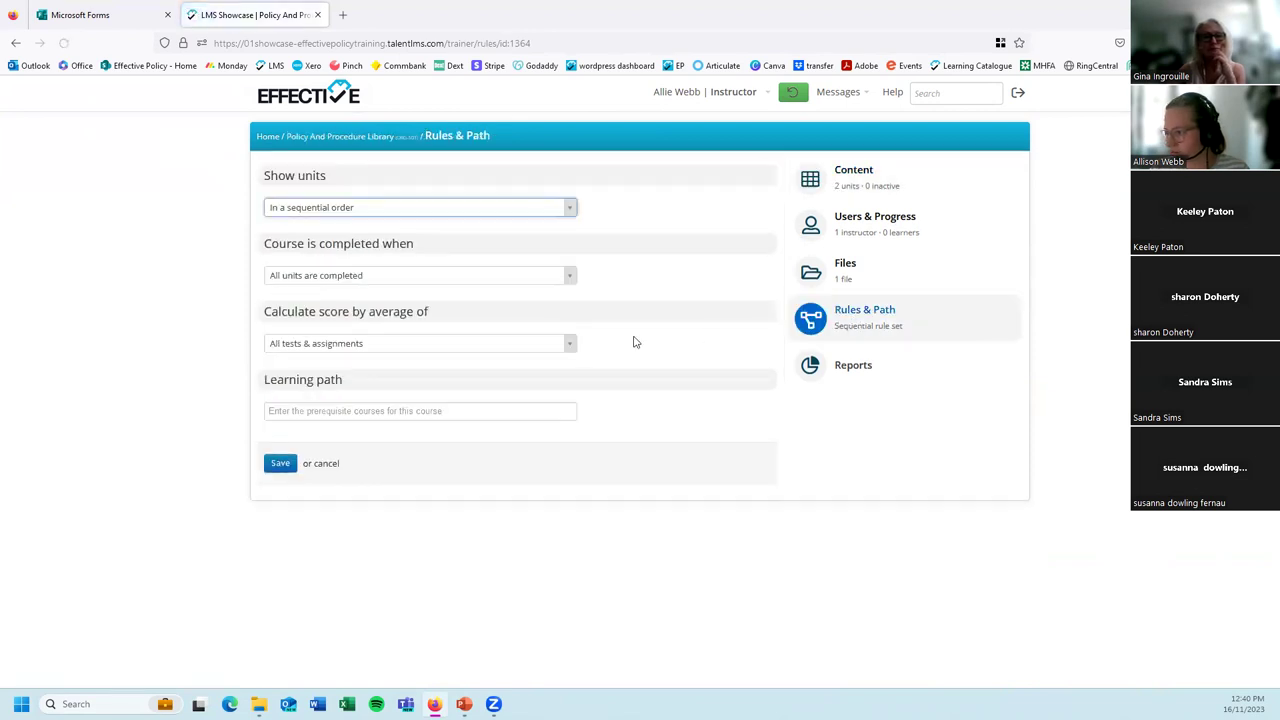
{"action": "left_click", "coordinate": [312, 412]}
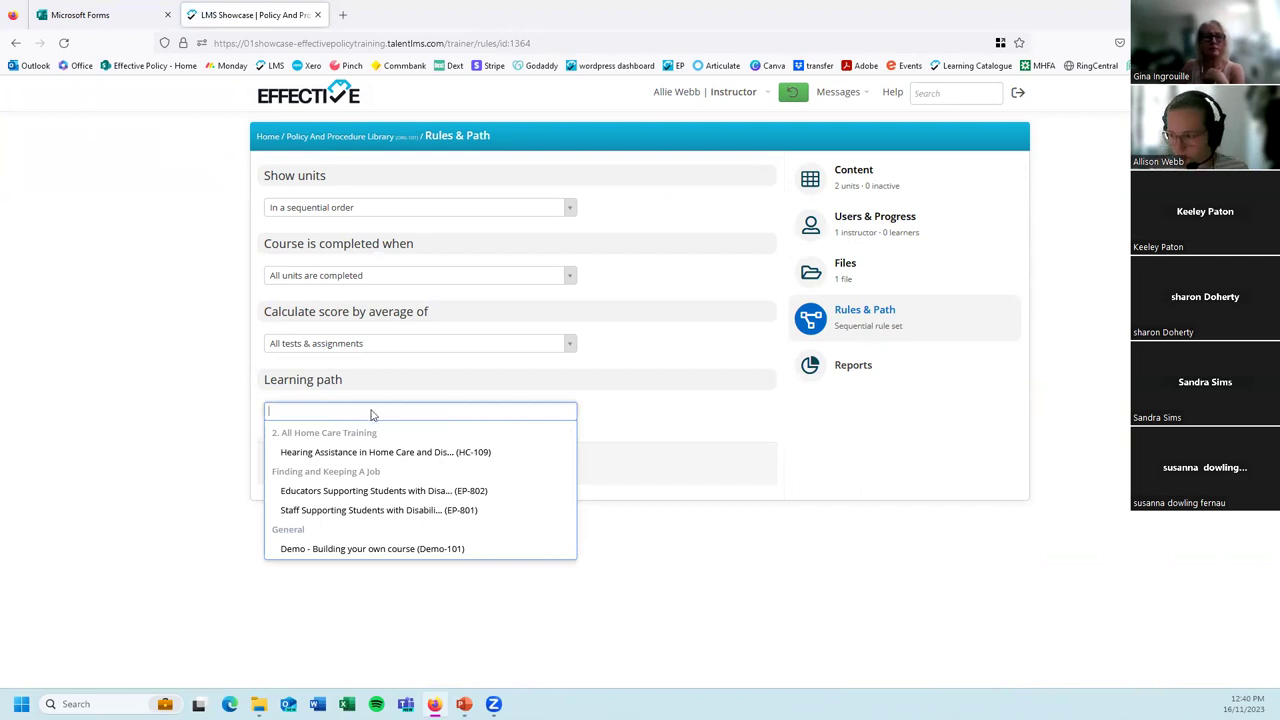
{"action": "type", "text": "comp"}
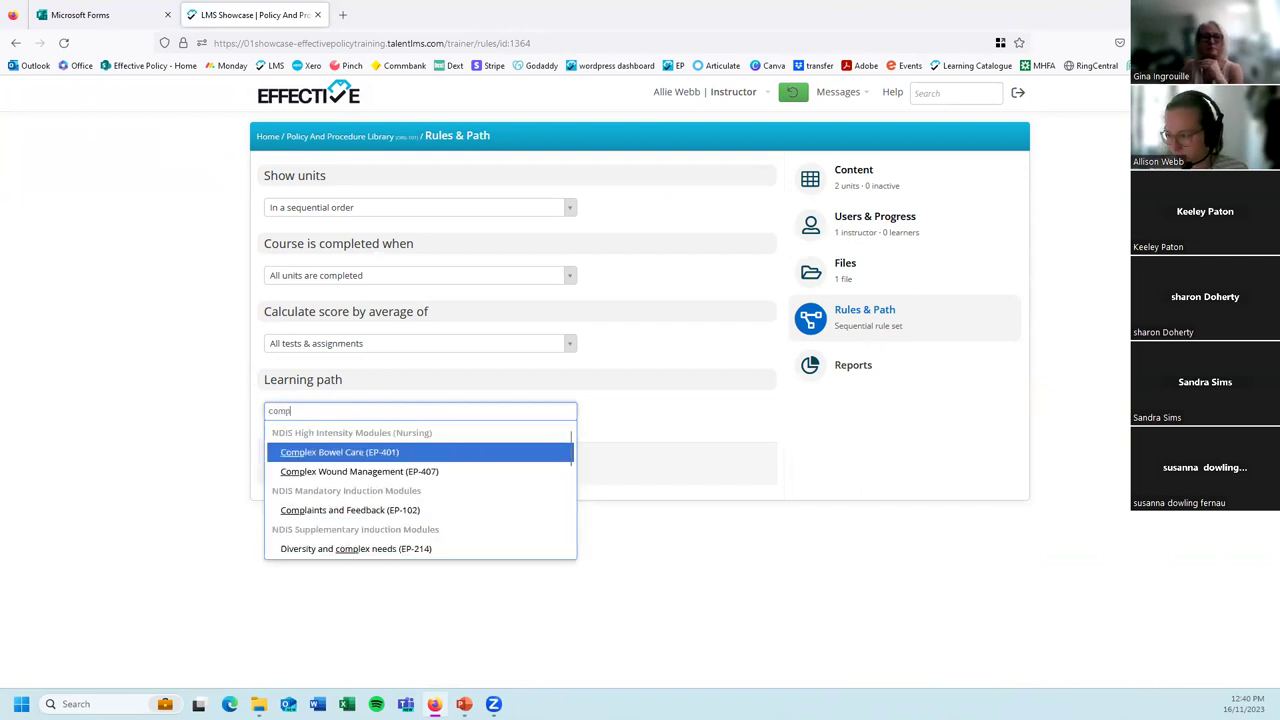
{"action": "left_click", "coordinate": [410, 510]}
{"action": "left_click", "coordinate": [464, 418]}
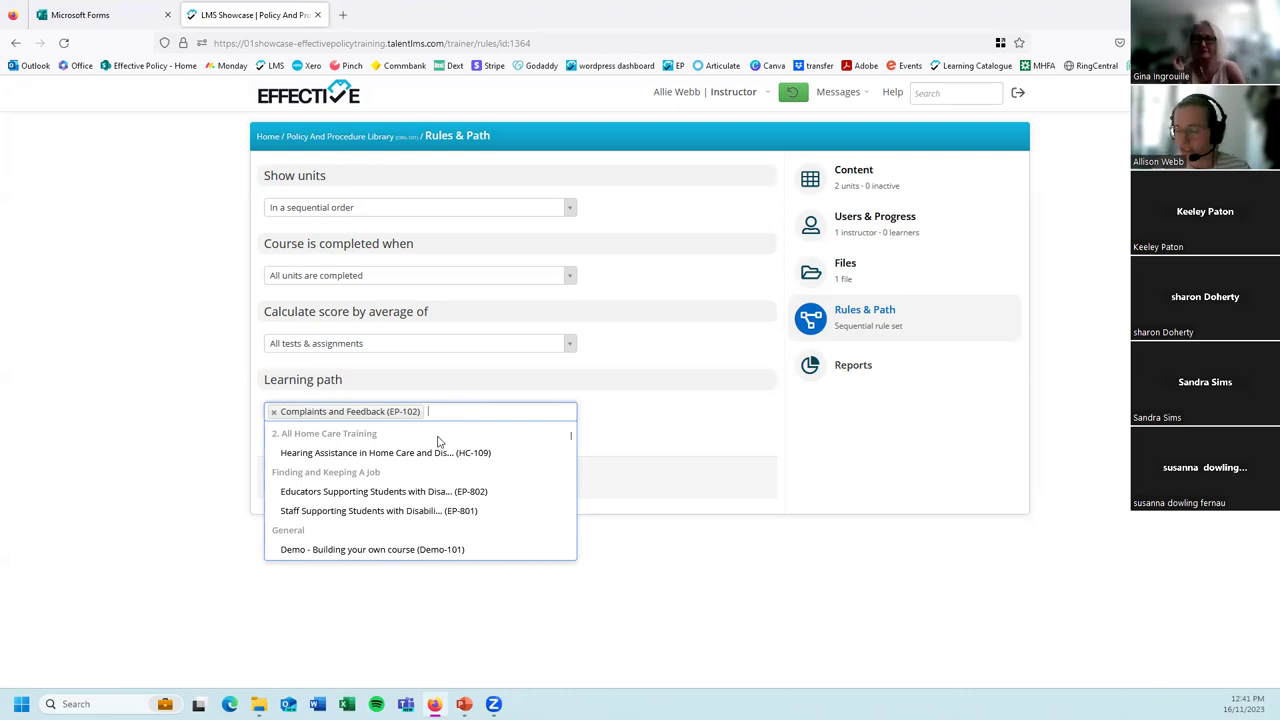
{"action": "left_click", "coordinate": [683, 395]}
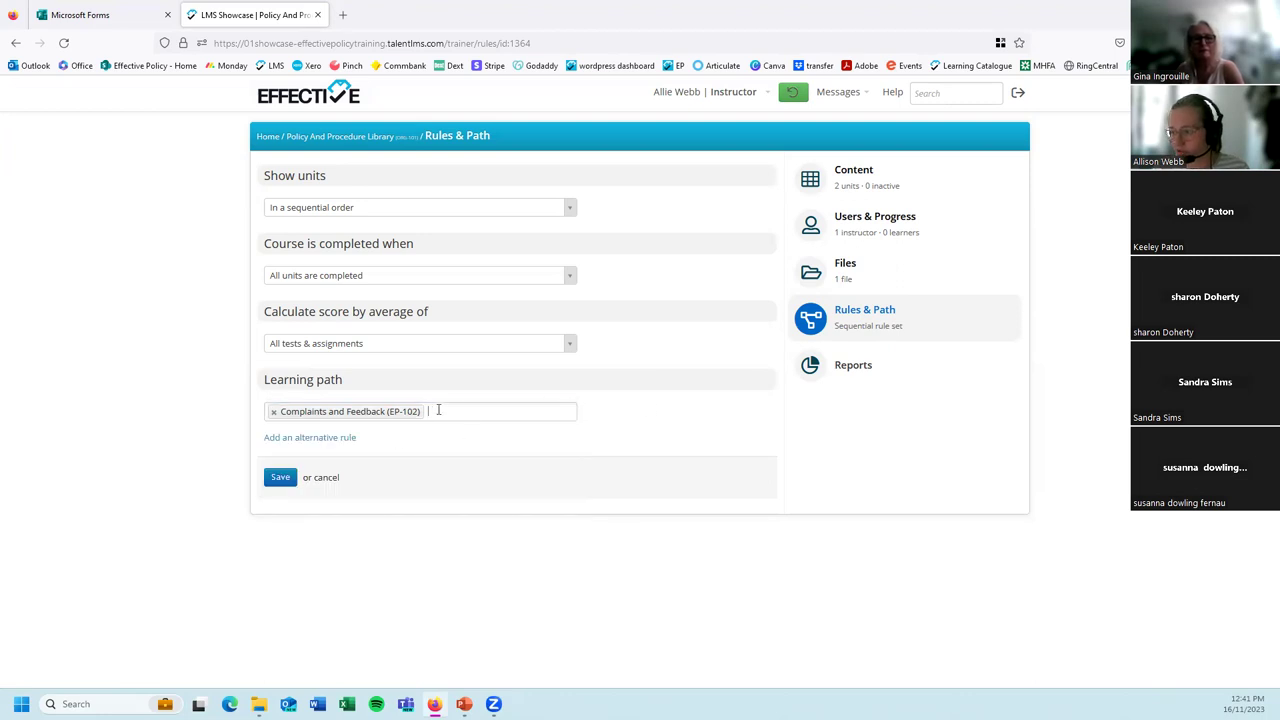
Add an alternative prerequisite rule and include Infection control Level 1 and PPE (EP-105) in the first prerequisite set.
{"action": "left_click", "coordinate": [278, 442]}
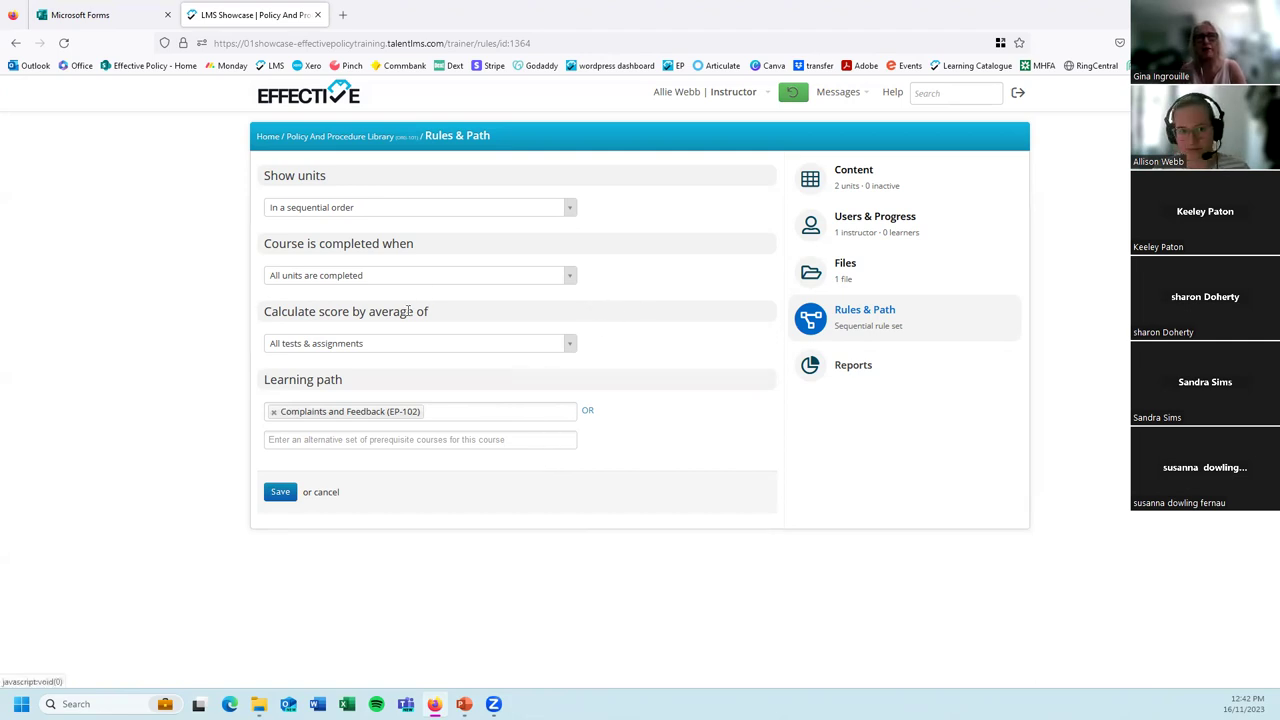
{"action": "left_click", "coordinate": [346, 439]}
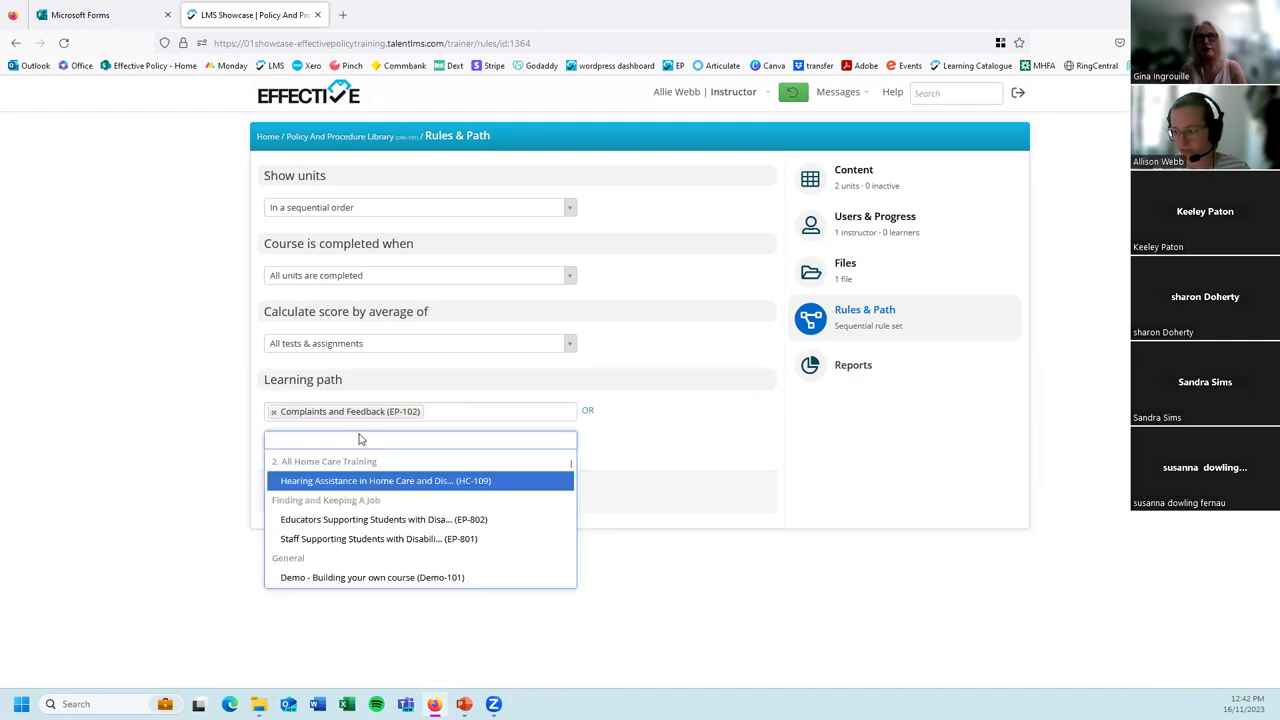
{"action": "key", "text": "Escape"}
{"action": "left_click", "coordinate": [442, 410]}
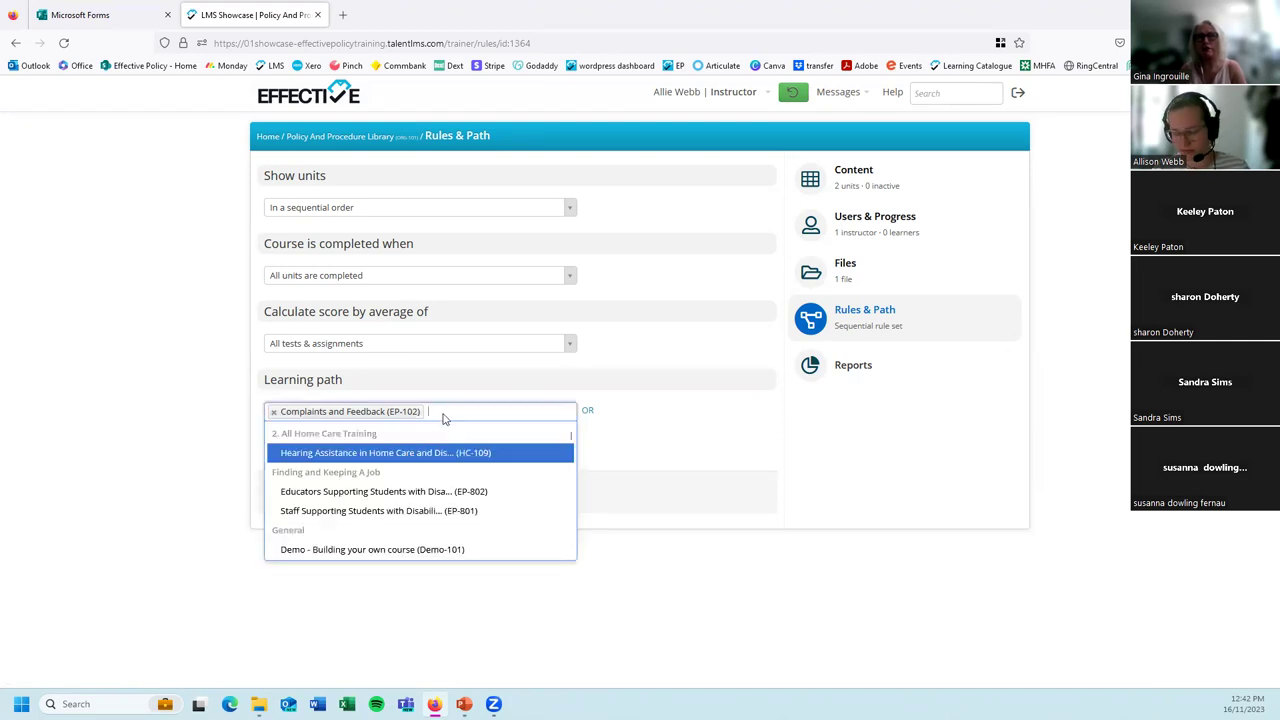
{"action": "type", "text": "infec"}
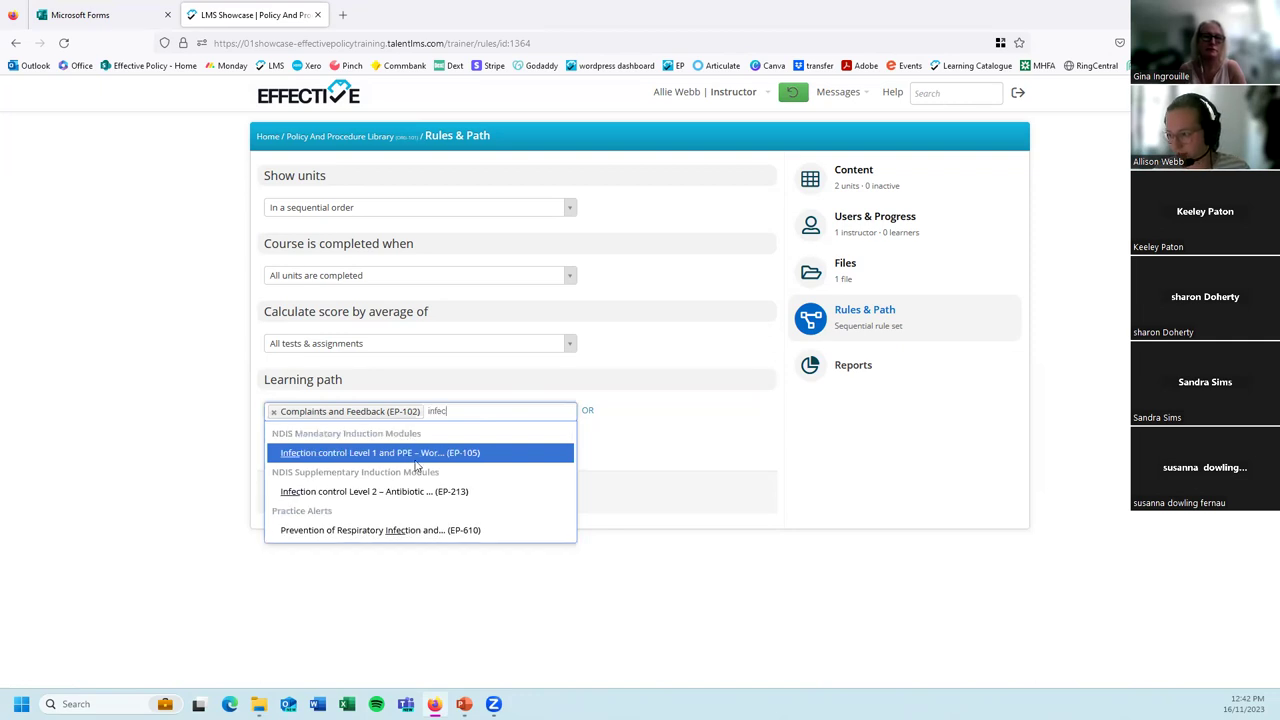
{"action": "left_click", "coordinate": [420, 452]}
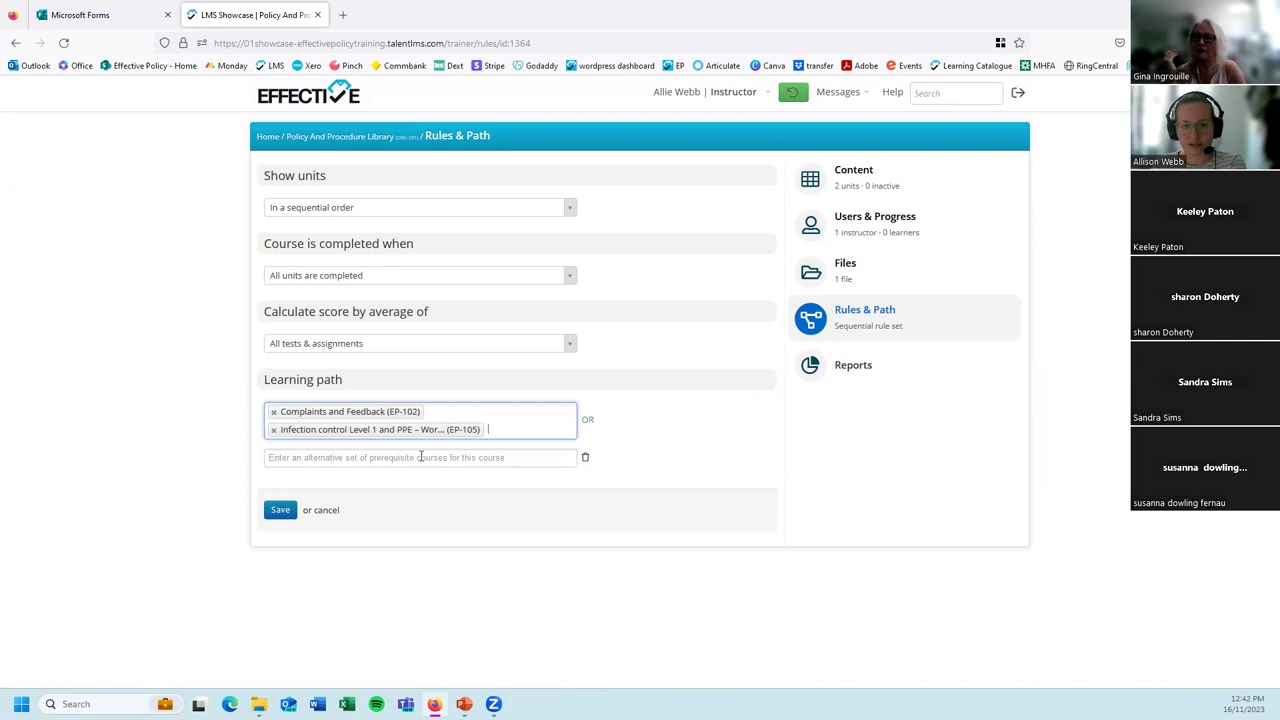
{"action": "left_click", "coordinate": [421, 457]}
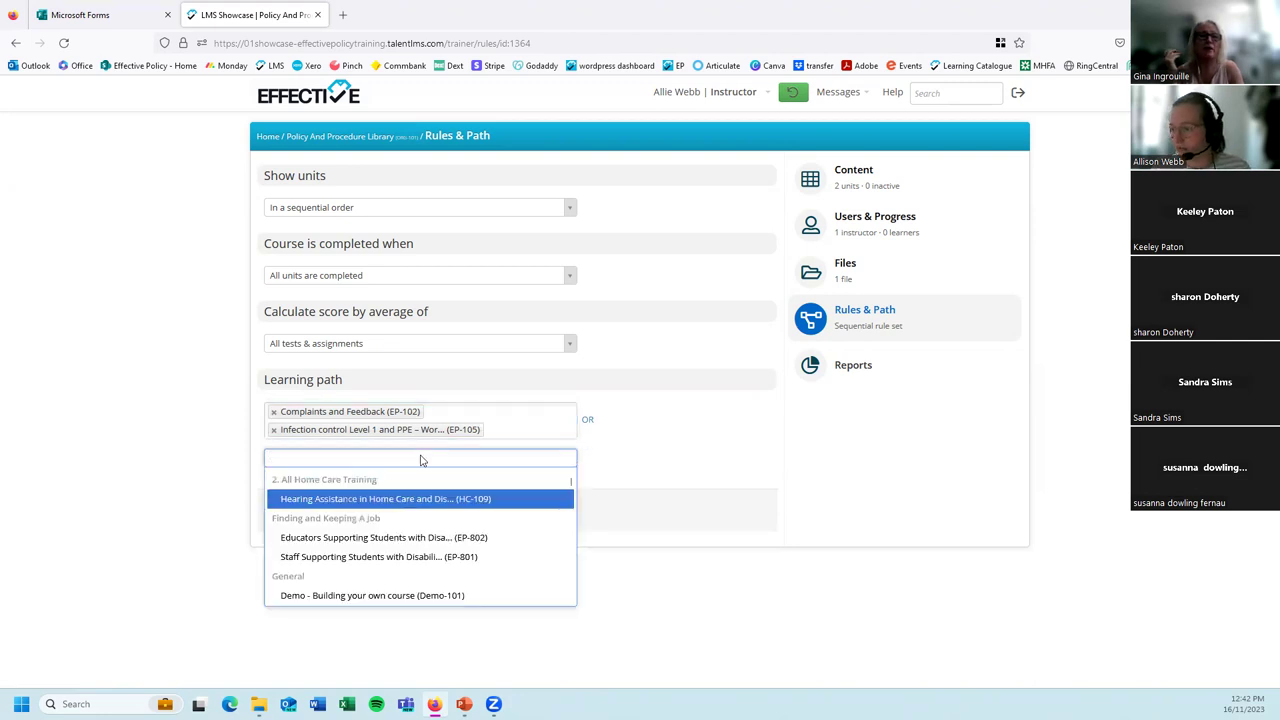
{"action": "type", "text": "m"}
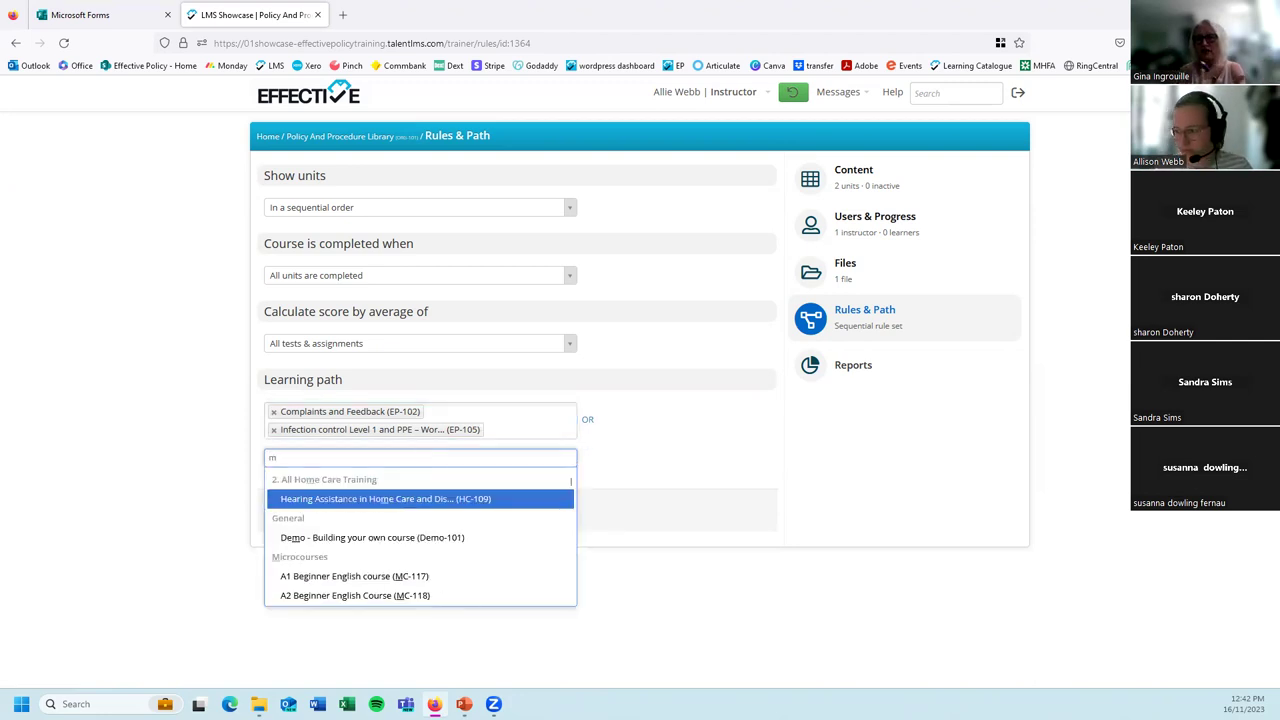
{"action": "key", "text": "BackSpace"}
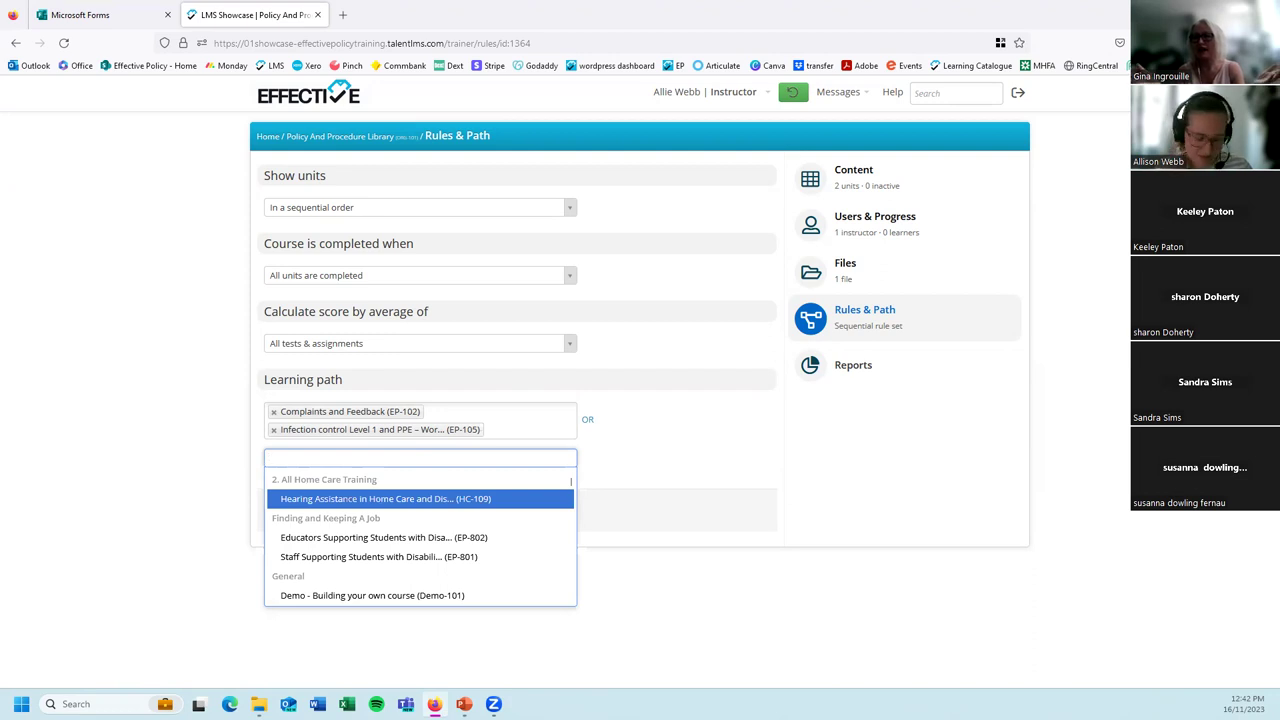
{"action": "left_click", "coordinate": [611, 454]}
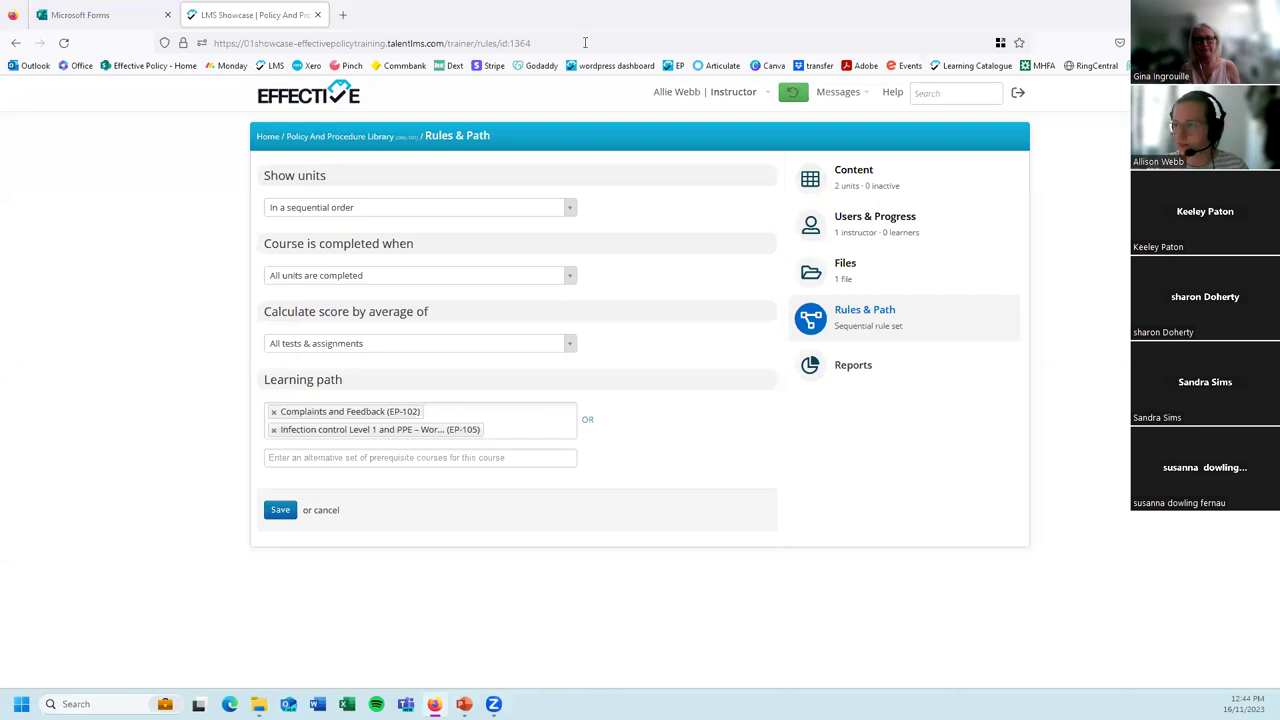
Switch to the Administrator role and display the files stored on the showcase user's profile.
{"action": "left_click", "coordinate": [700, 92]}
{"action": "left_click", "coordinate": [709, 126]}
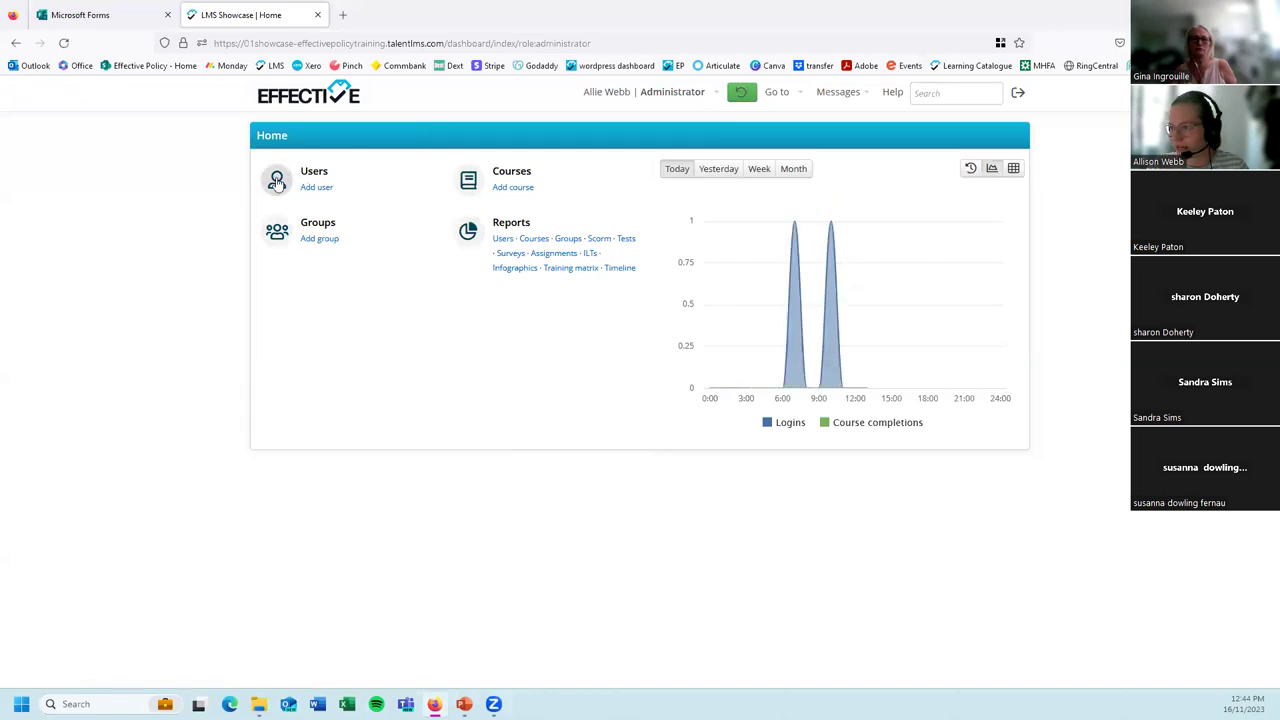
{"action": "left_click", "coordinate": [282, 185]}
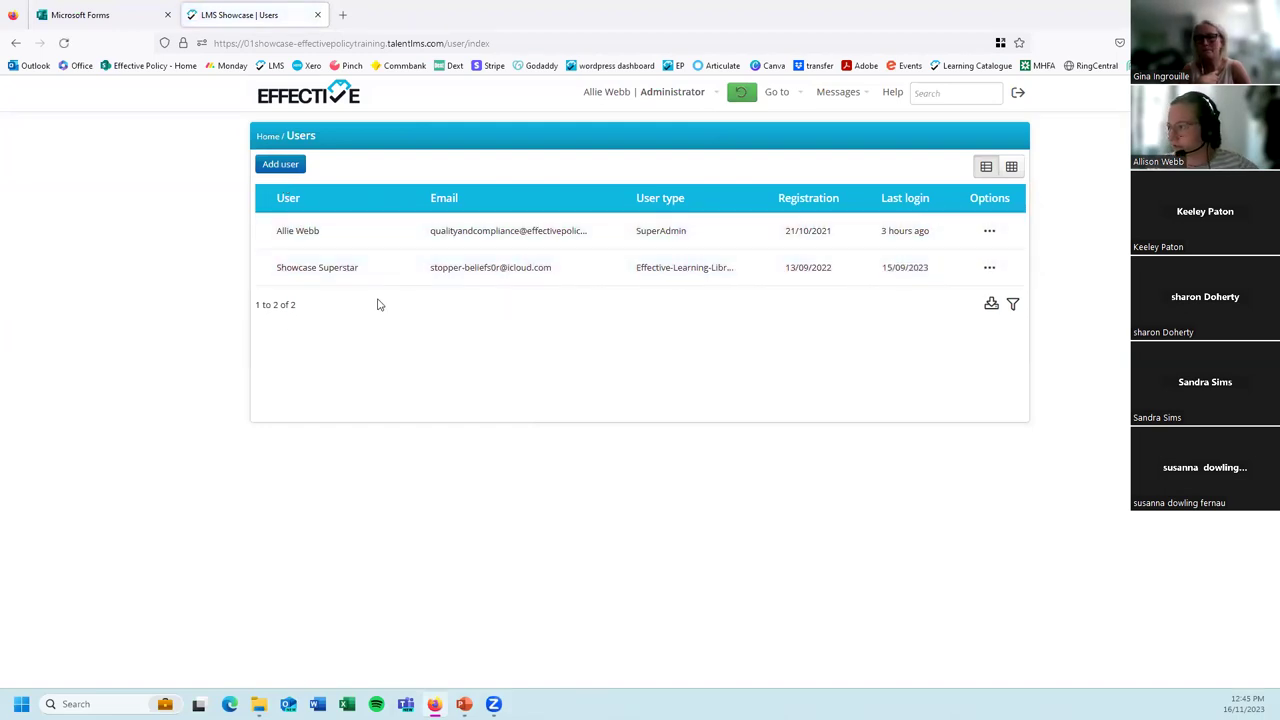
{"action": "left_click", "coordinate": [335, 270]}
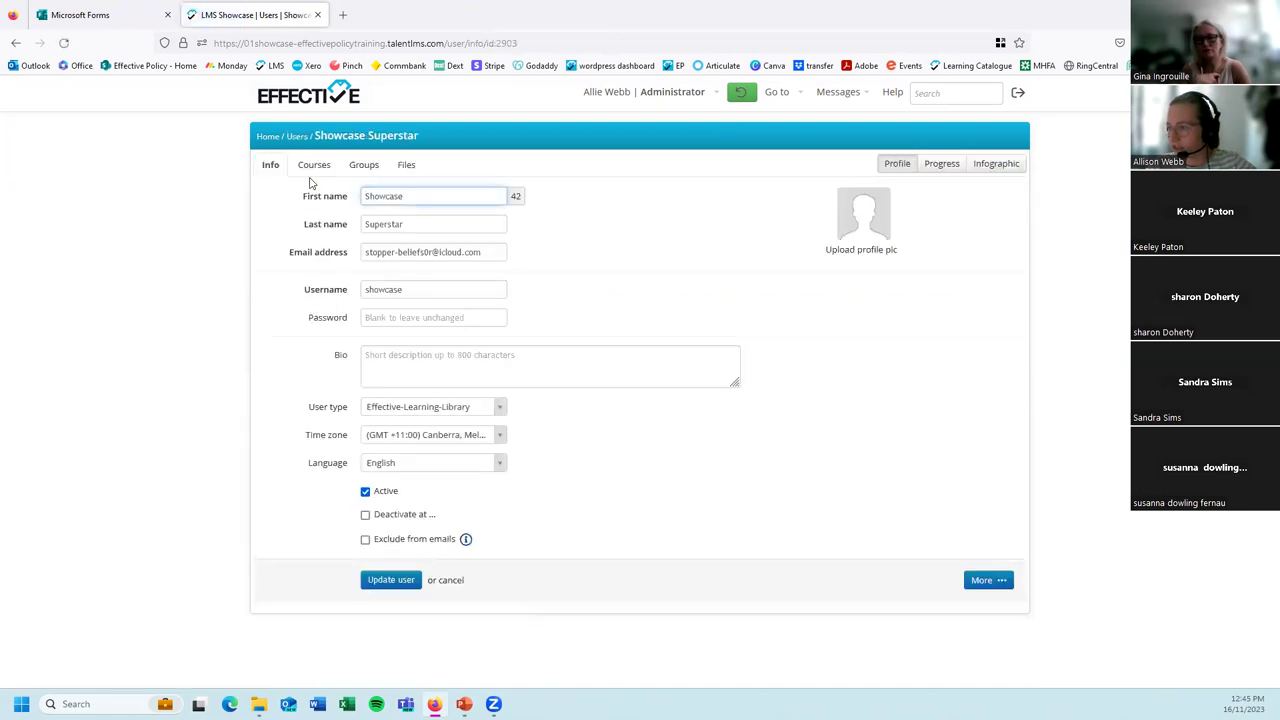
{"action": "left_click", "coordinate": [408, 168]}
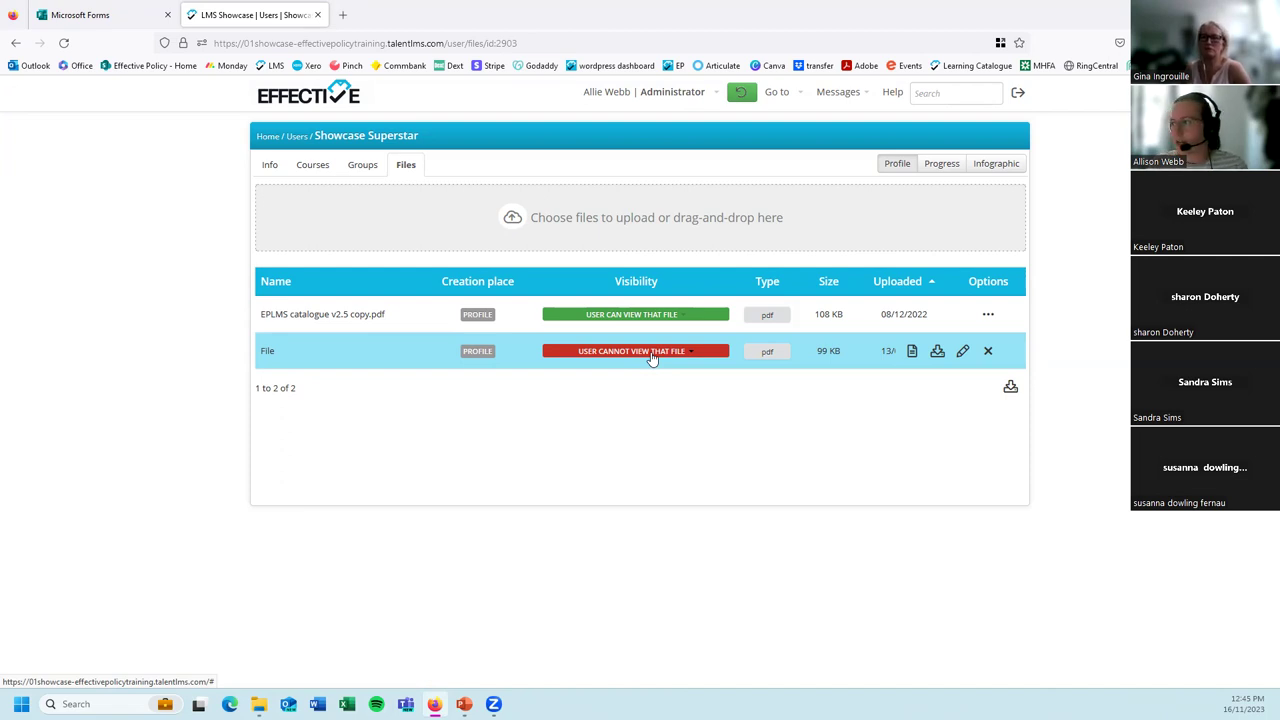
Open the signed-in administrator's own files page to examine the files stored there.
{"action": "mouse_move", "coordinate": [651, 103]}
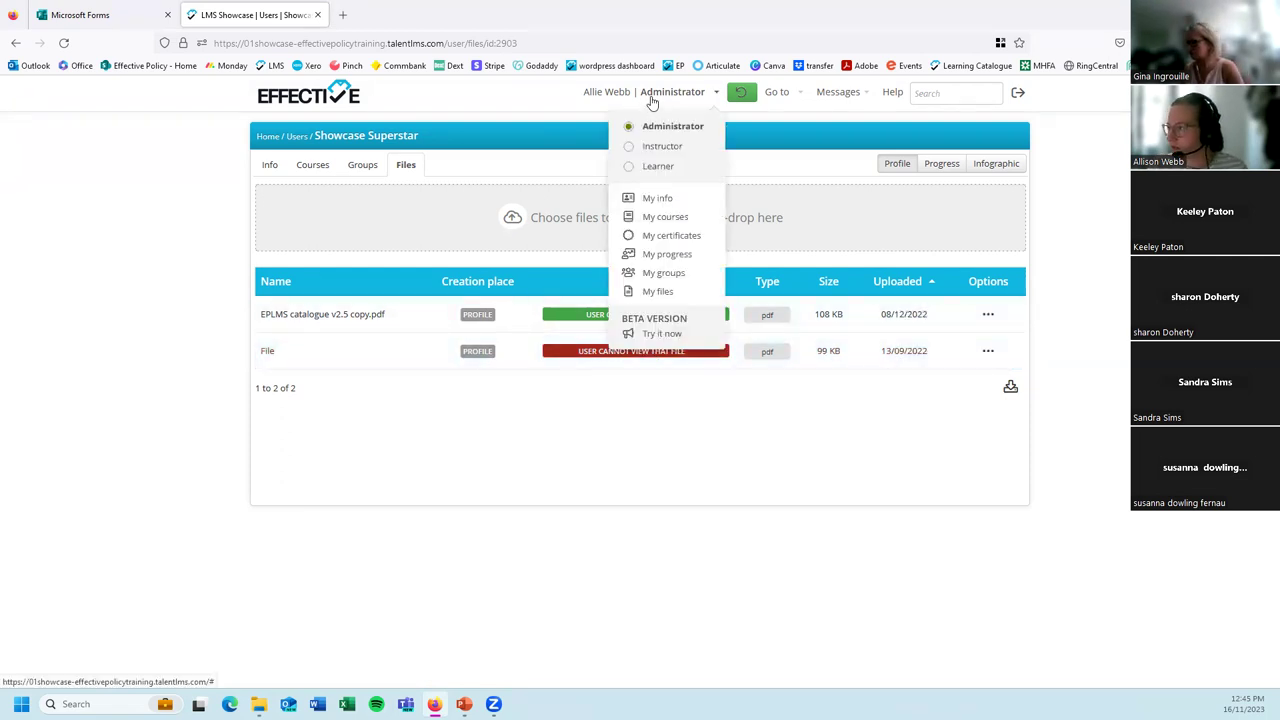
{"action": "left_click", "coordinate": [662, 291]}
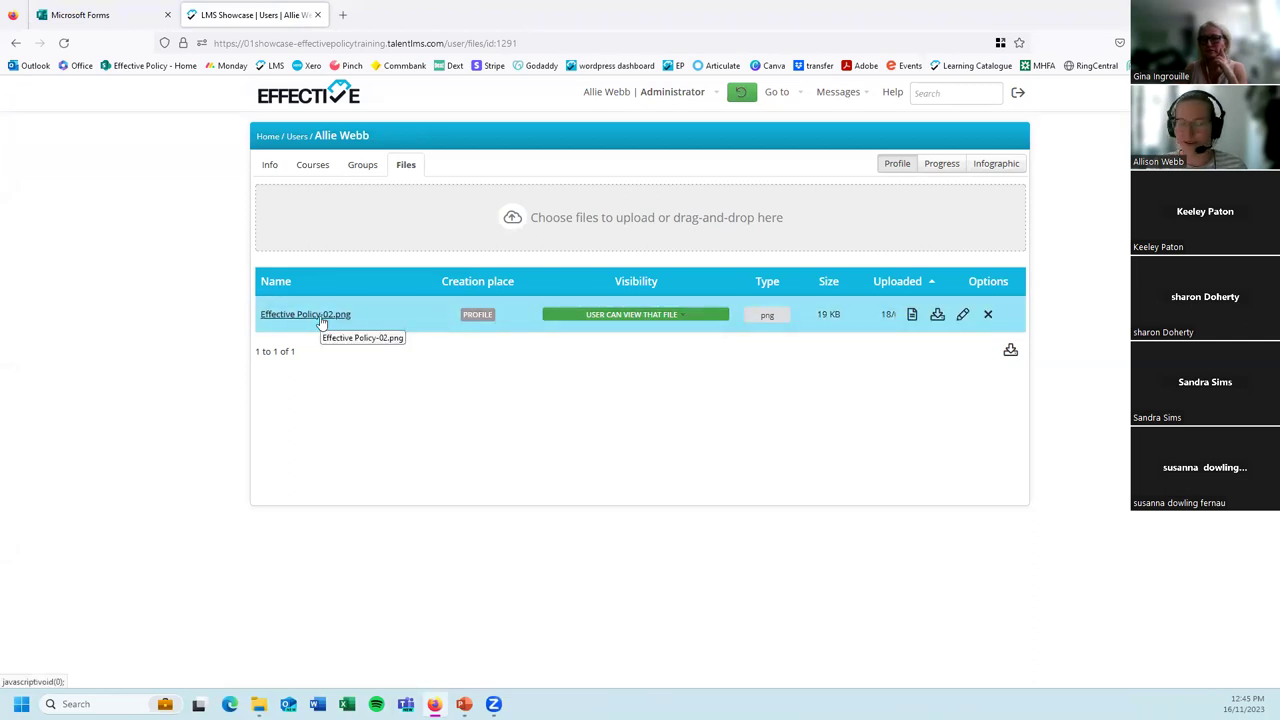
{"action": "mouse_move", "coordinate": [936, 320]}
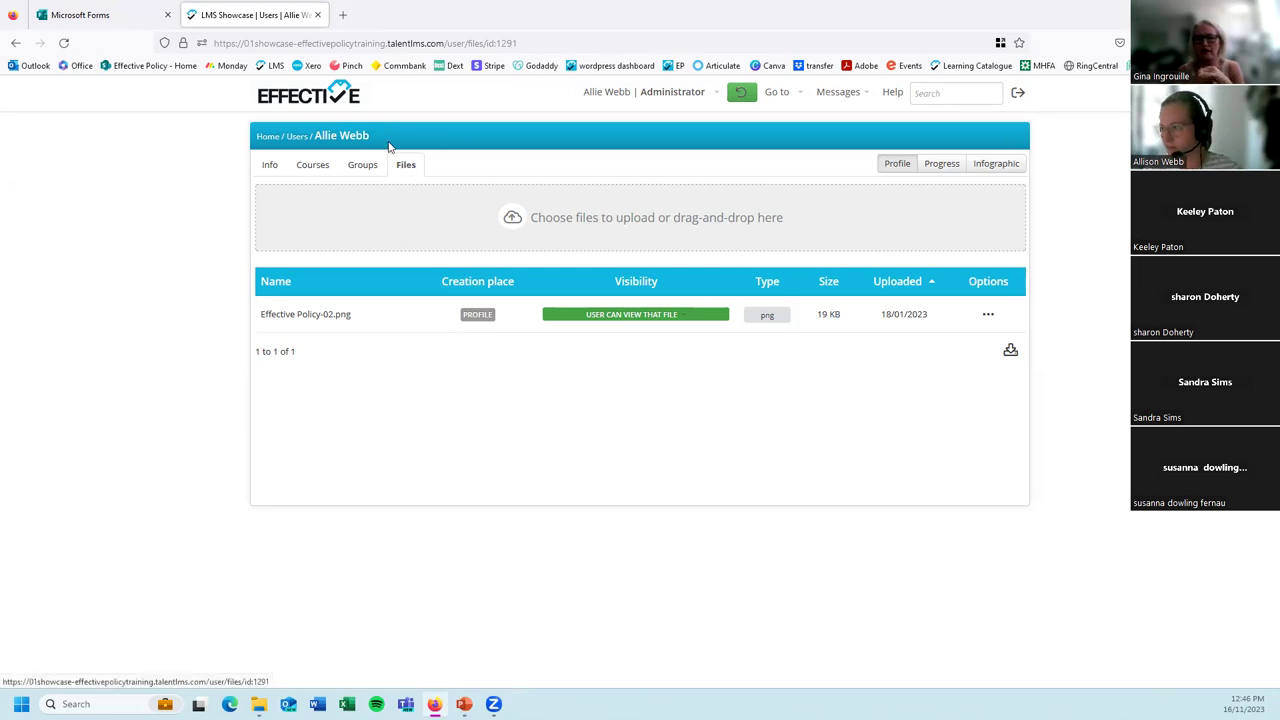
{"action": "left_click", "coordinate": [666, 92]}
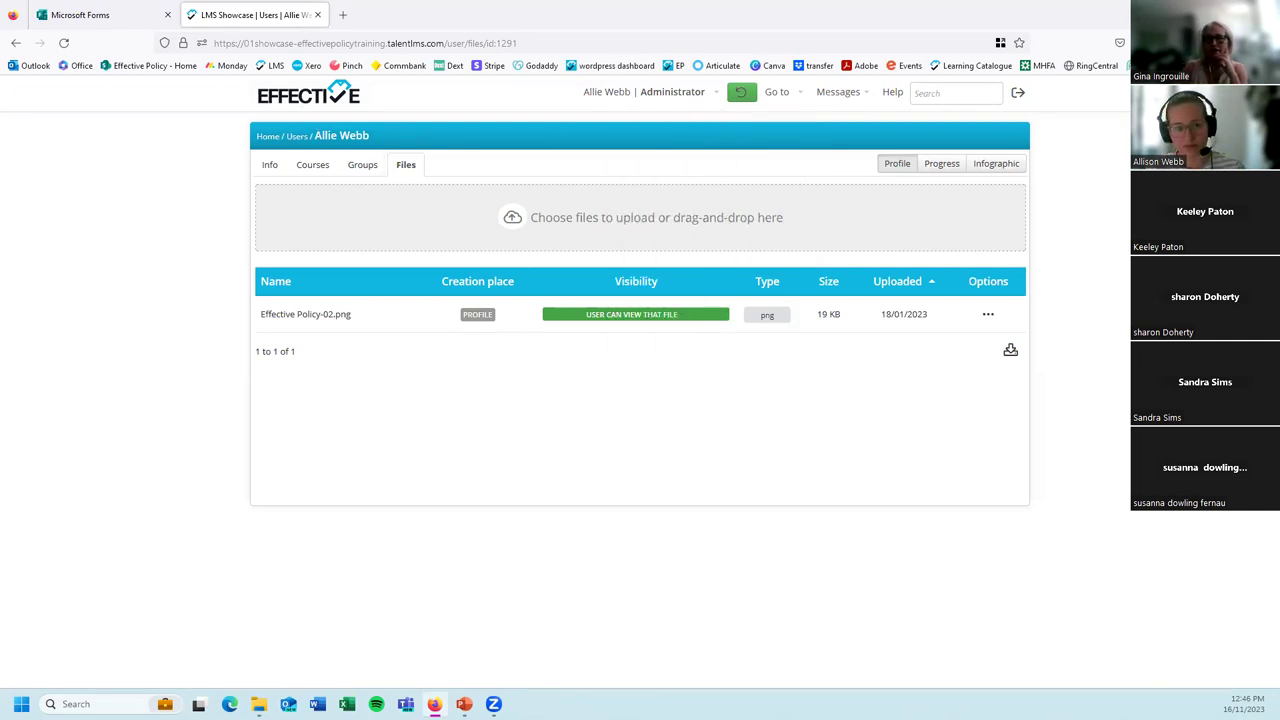
{"action": "mouse_move", "coordinate": [785, 108]}
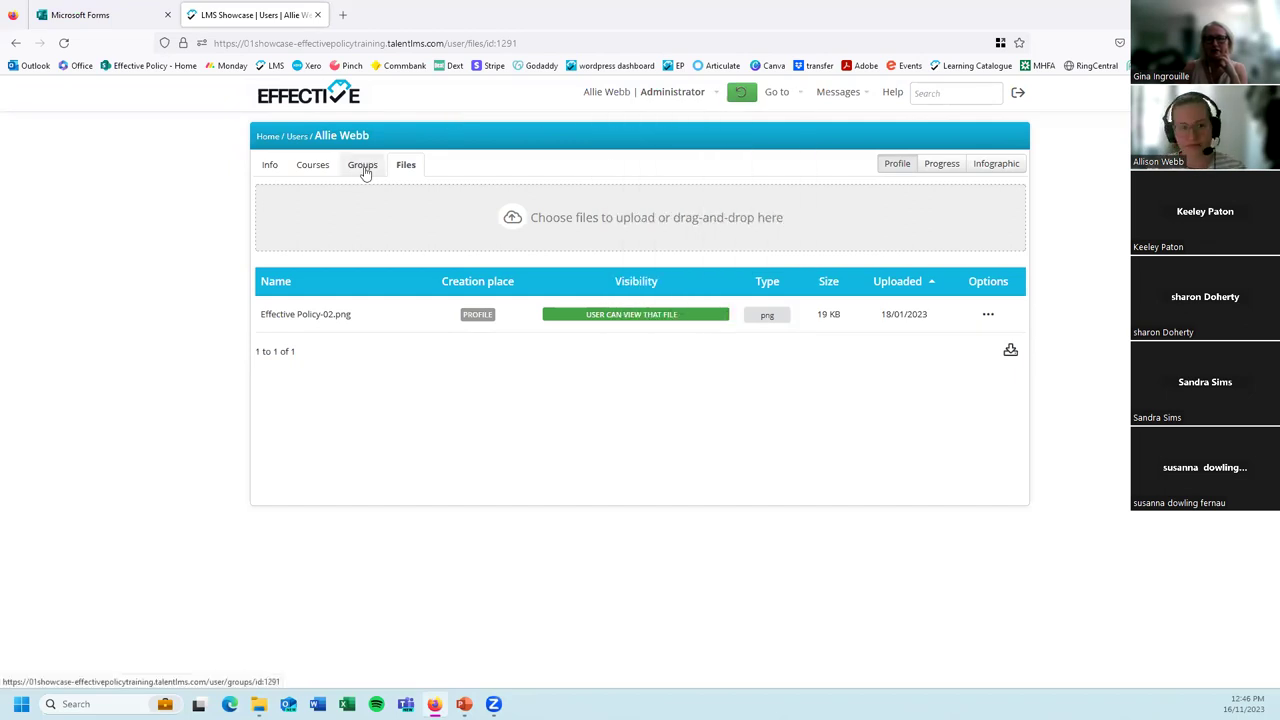
{"action": "mouse_move", "coordinate": [760, 88]}
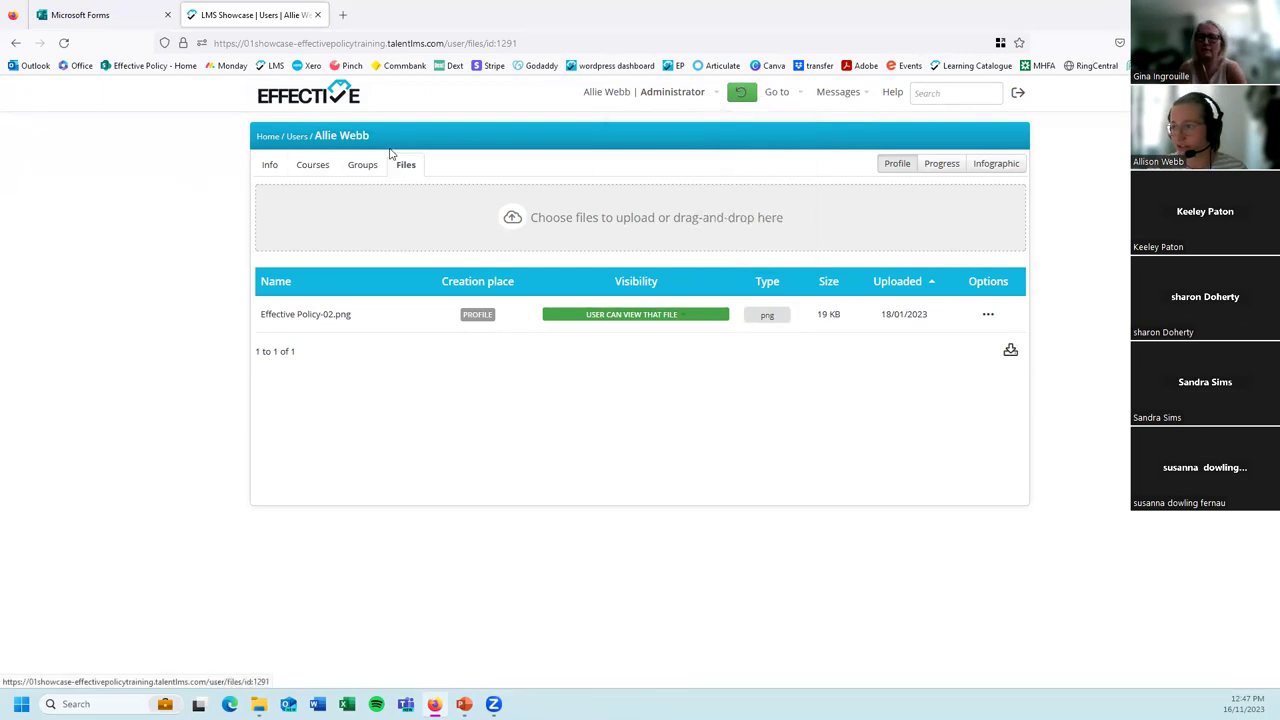
Open the Group of Courses group from the groups list and view its files area.
{"action": "left_click", "coordinate": [325, 97]}
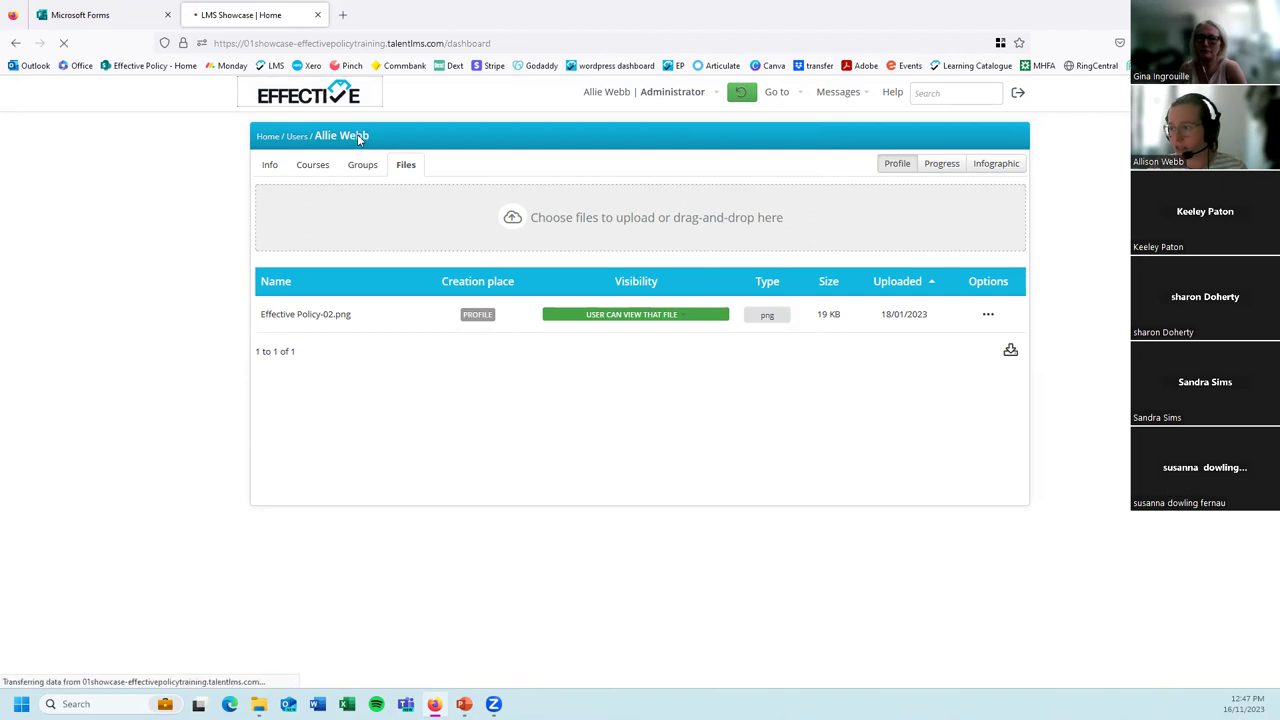
{"action": "left_click", "coordinate": [272, 247]}
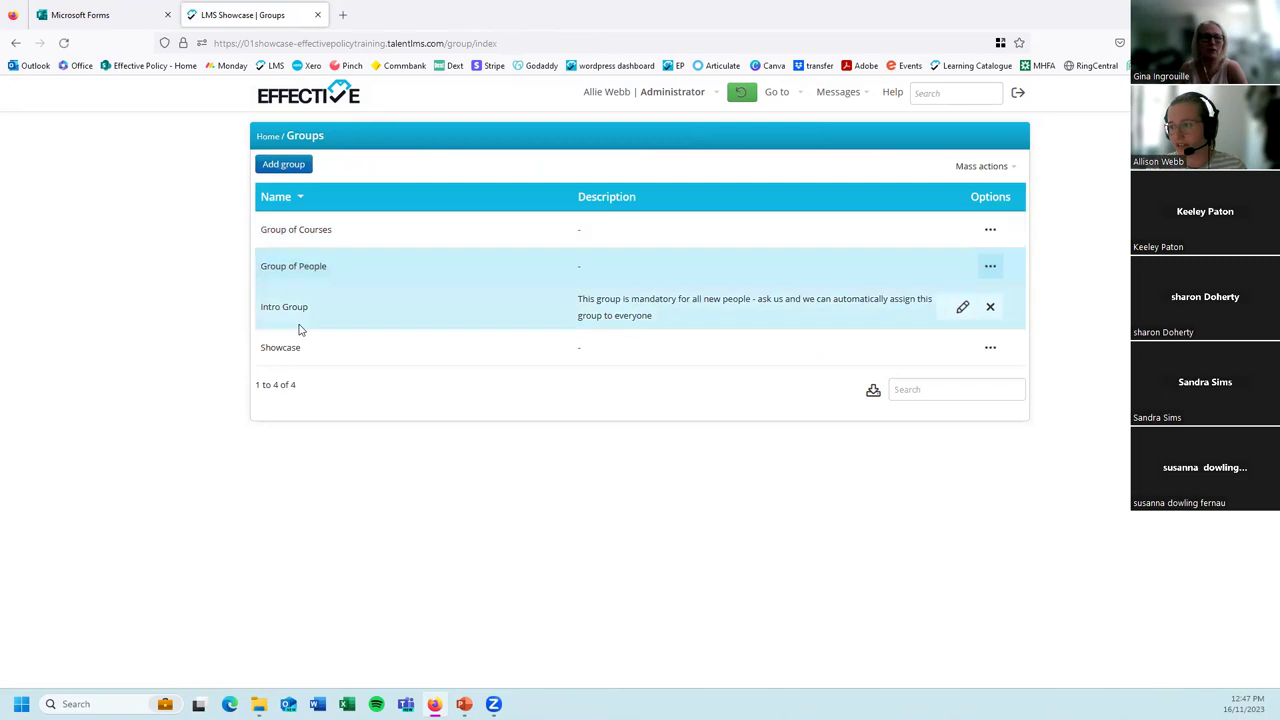
{"action": "left_click", "coordinate": [310, 238]}
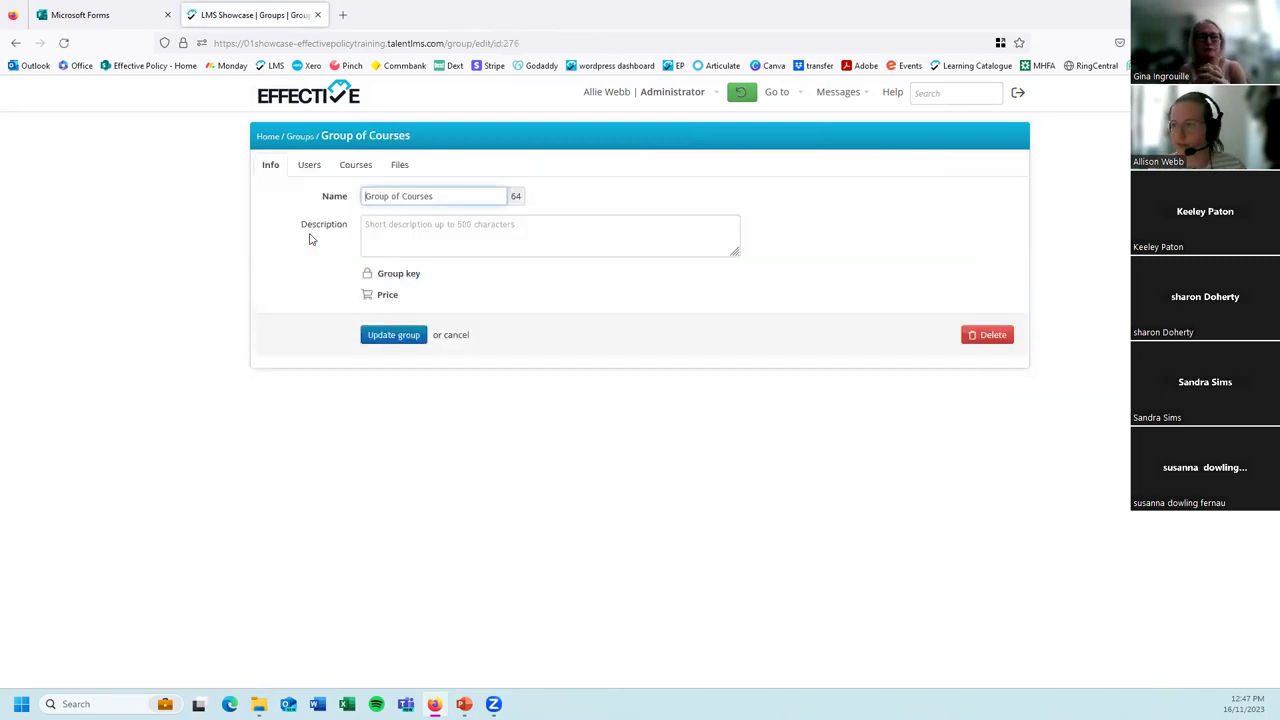
{"action": "left_click", "coordinate": [401, 165]}
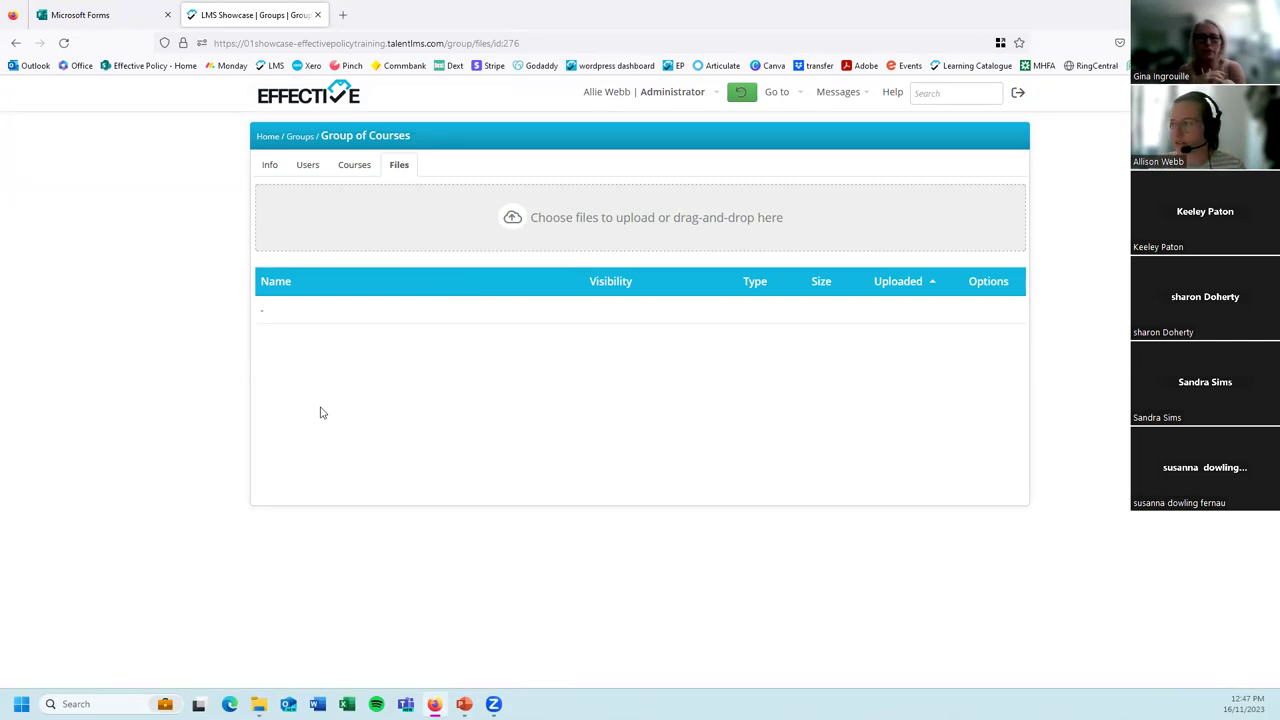
Return to the home dashboard and search the course list for "org-".
{"action": "left_click", "coordinate": [291, 103]}
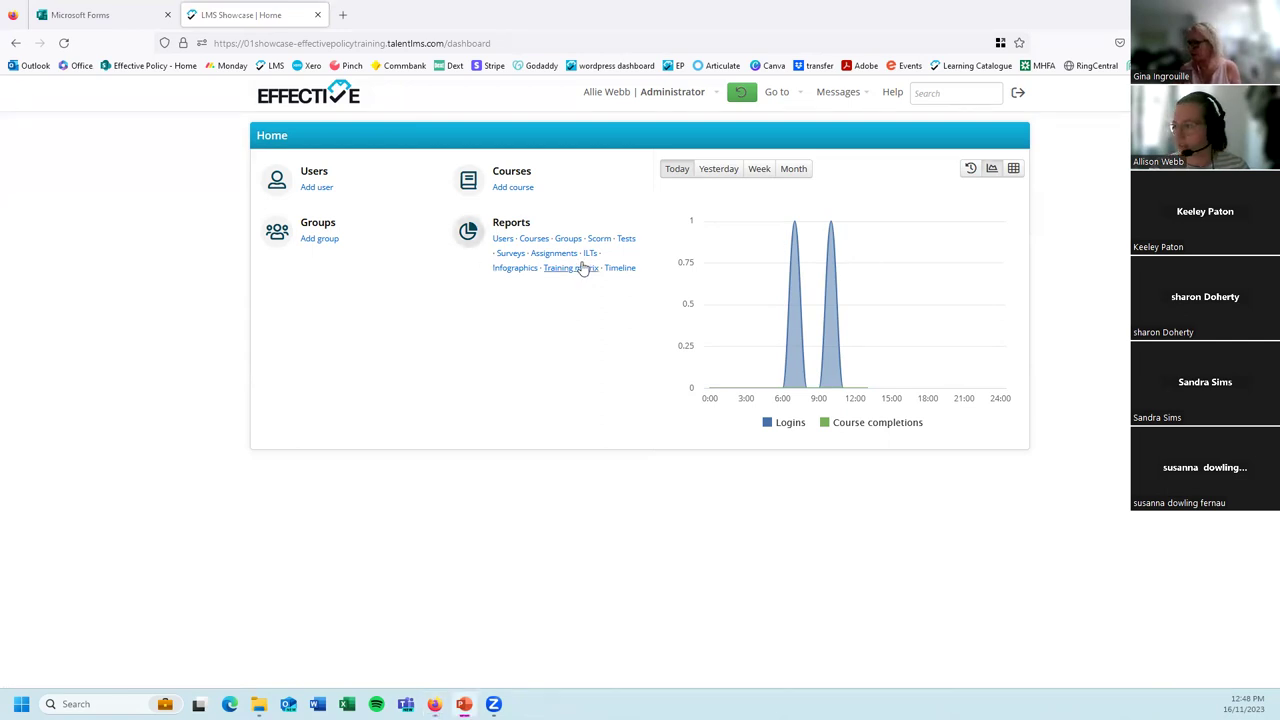
{"action": "left_click", "coordinate": [467, 181]}
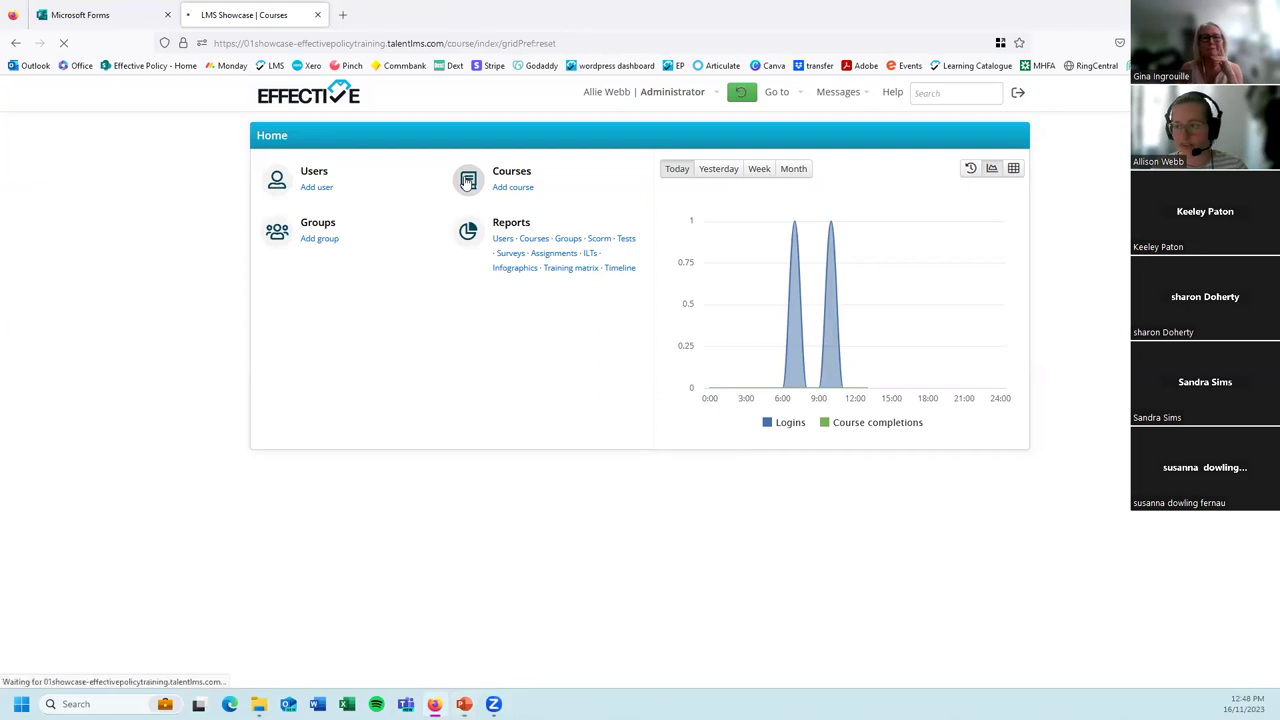
{"action": "scroll", "coordinate": [843, 600], "scroll_direction": "down", "scroll_amount": 3}
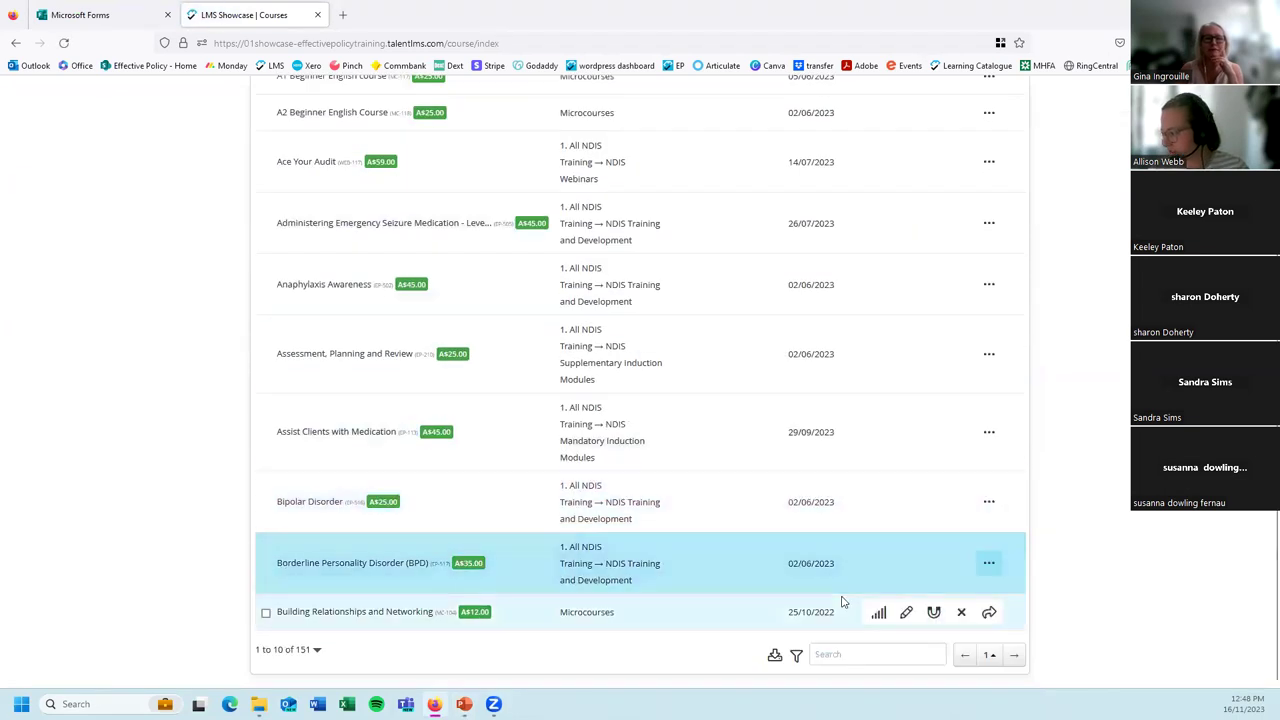
{"action": "left_click", "coordinate": [859, 652]}
{"action": "type", "text": "org-"}
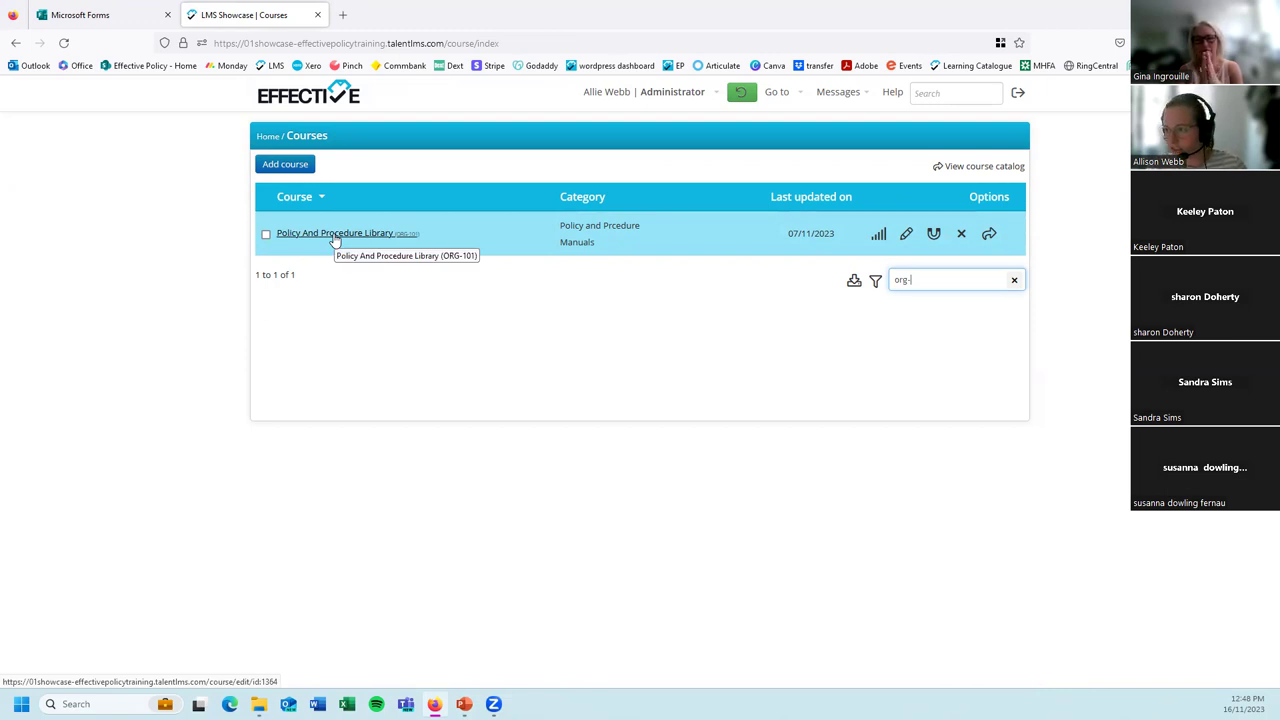
Open the content page of the Policy And Procedure Library course and examine the unit types that can be added.
{"action": "left_click", "coordinate": [335, 233]}
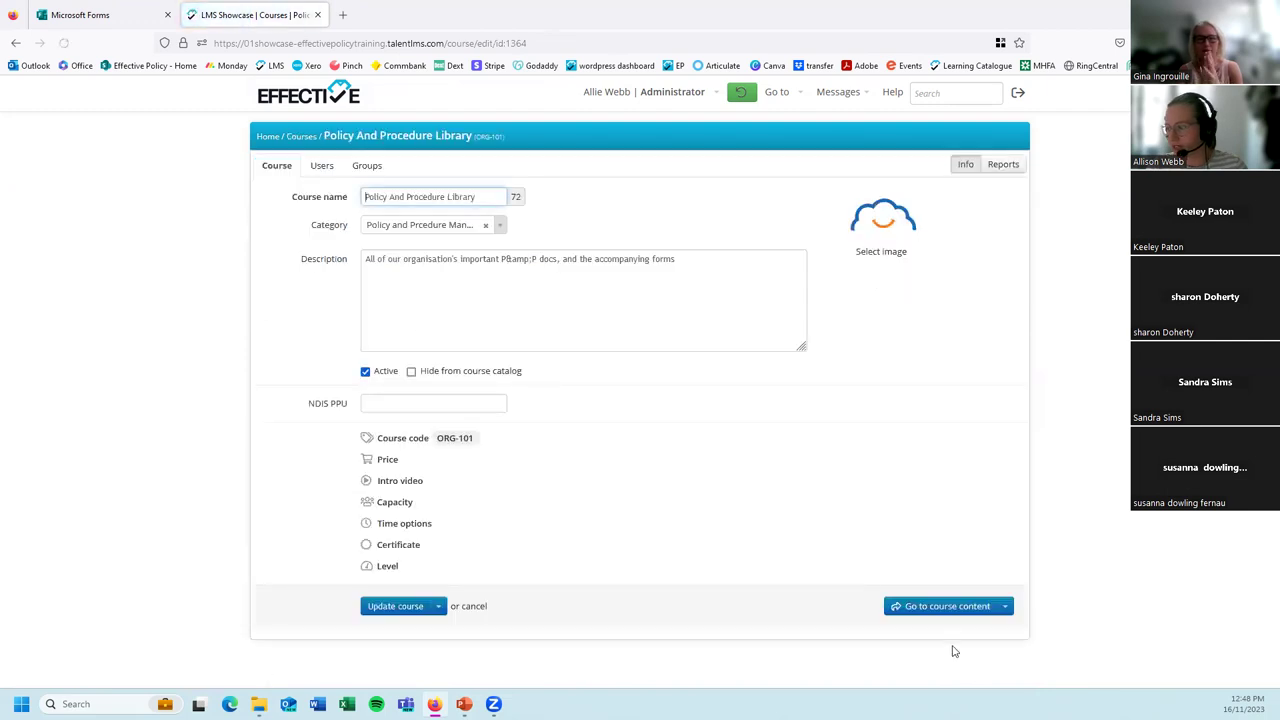
{"action": "left_click", "coordinate": [930, 612]}
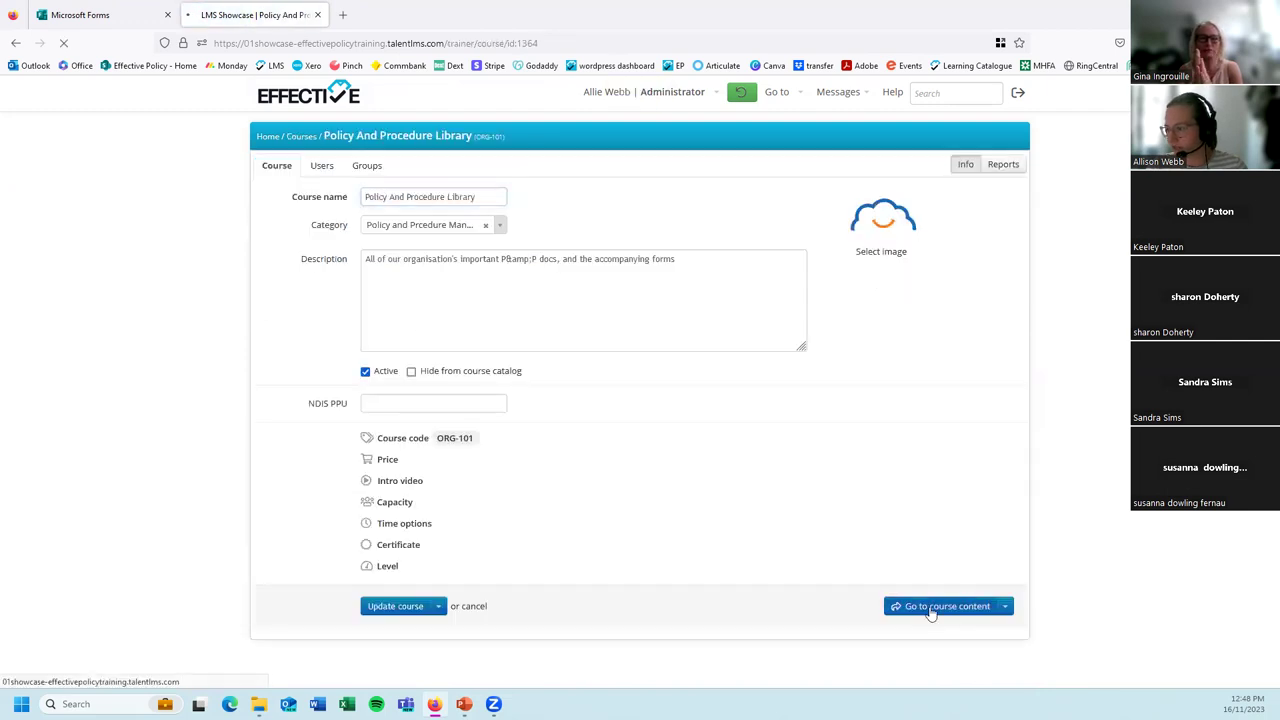
{"action": "left_click", "coordinate": [280, 241]}
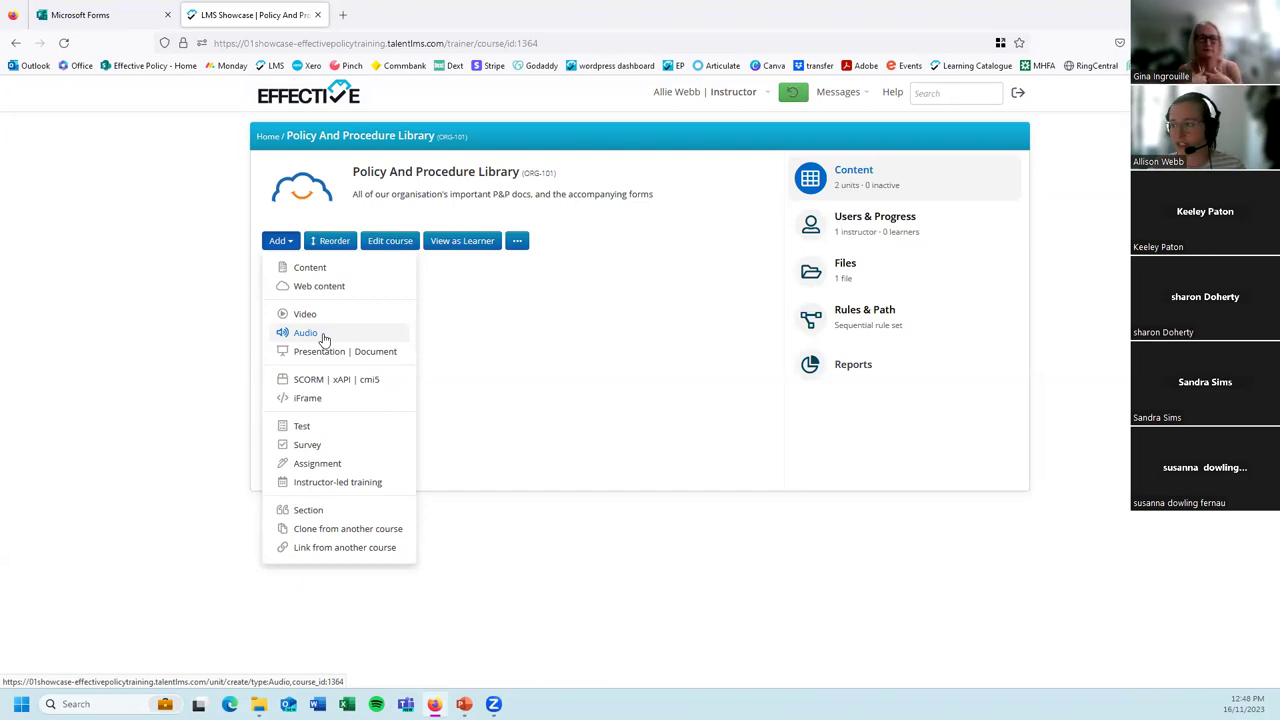
{"action": "left_click", "coordinate": [428, 351]}
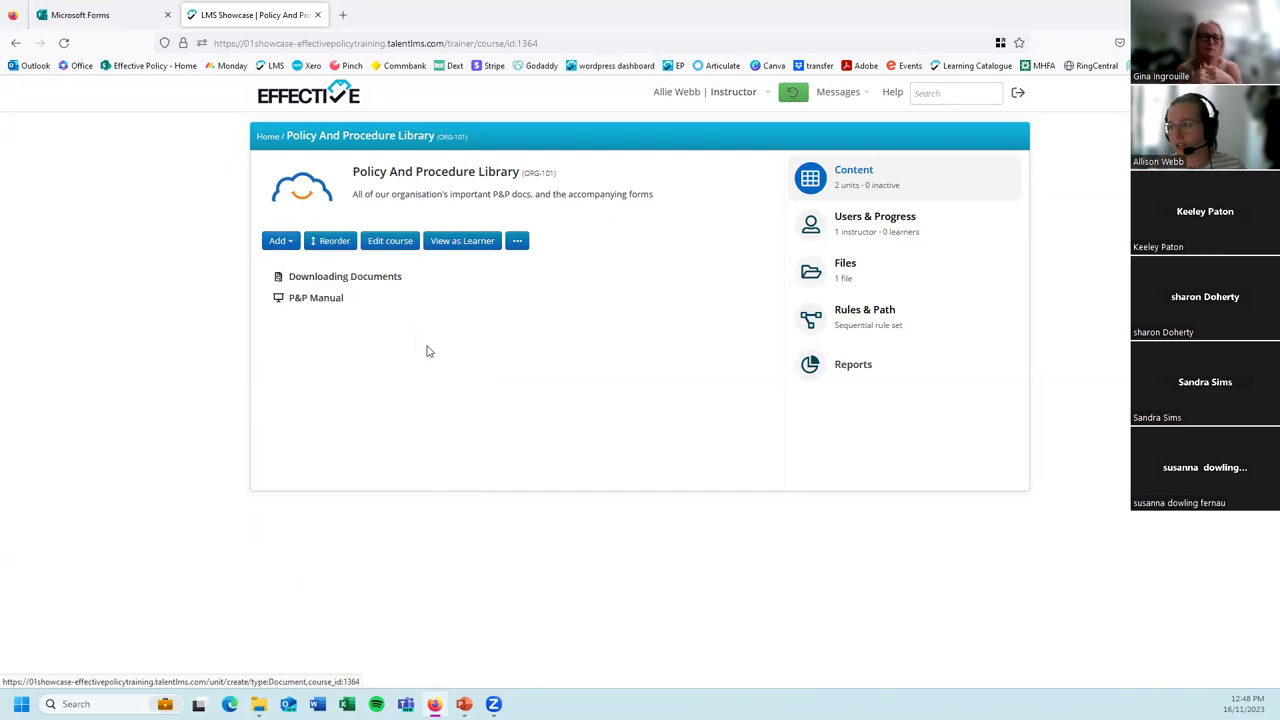
View the Downloading Documents unit as an instructor and preview it as a learner.
{"action": "left_click", "coordinate": [316, 282]}
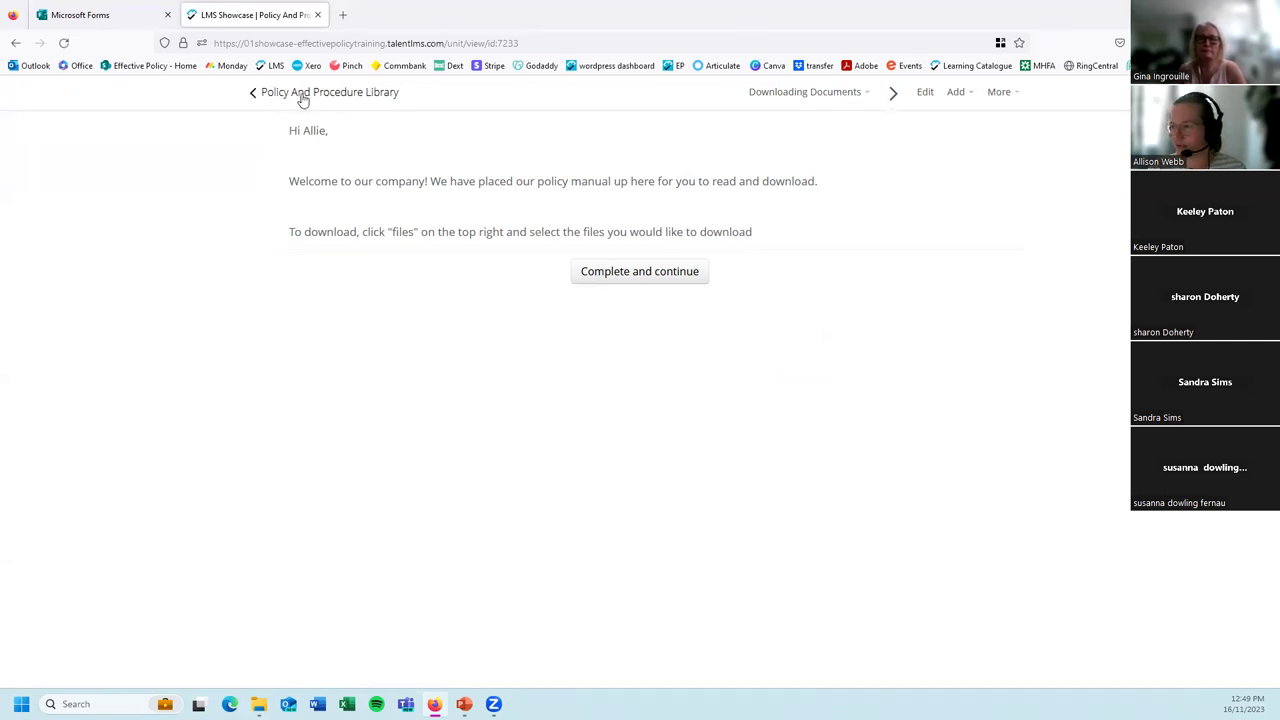
{"action": "left_click", "coordinate": [253, 98]}
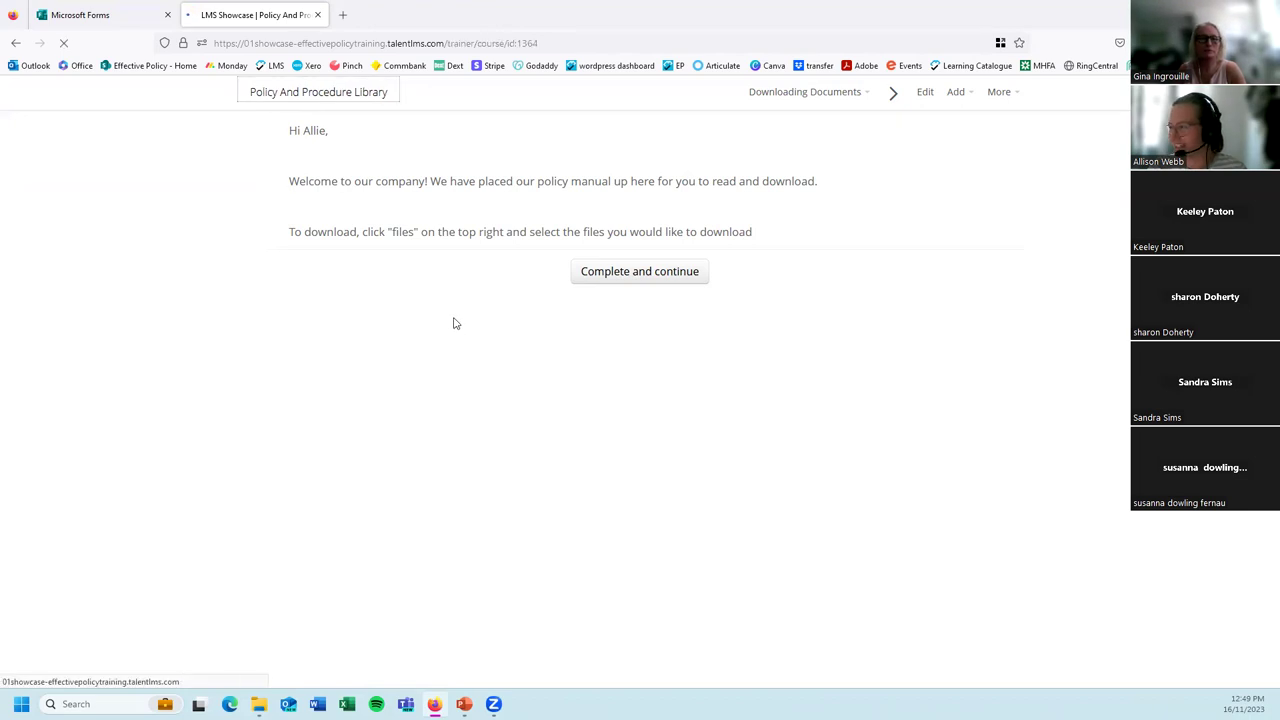
{"action": "left_click", "coordinate": [463, 245]}
{"action": "left_click", "coordinate": [1000, 95]}
{"action": "left_click", "coordinate": [935, 100]}
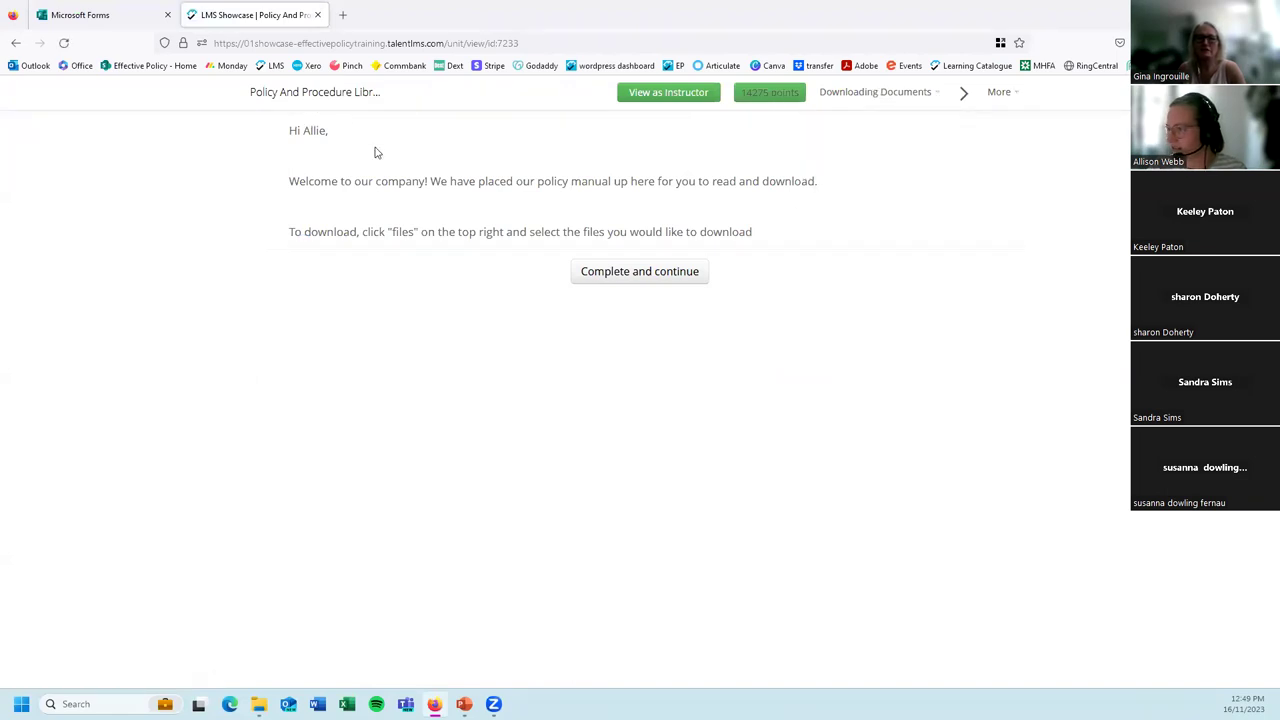
Leave the learner preview and go back to the instructor page of the Policy And Procedure Library course.
{"action": "left_click", "coordinate": [258, 96]}
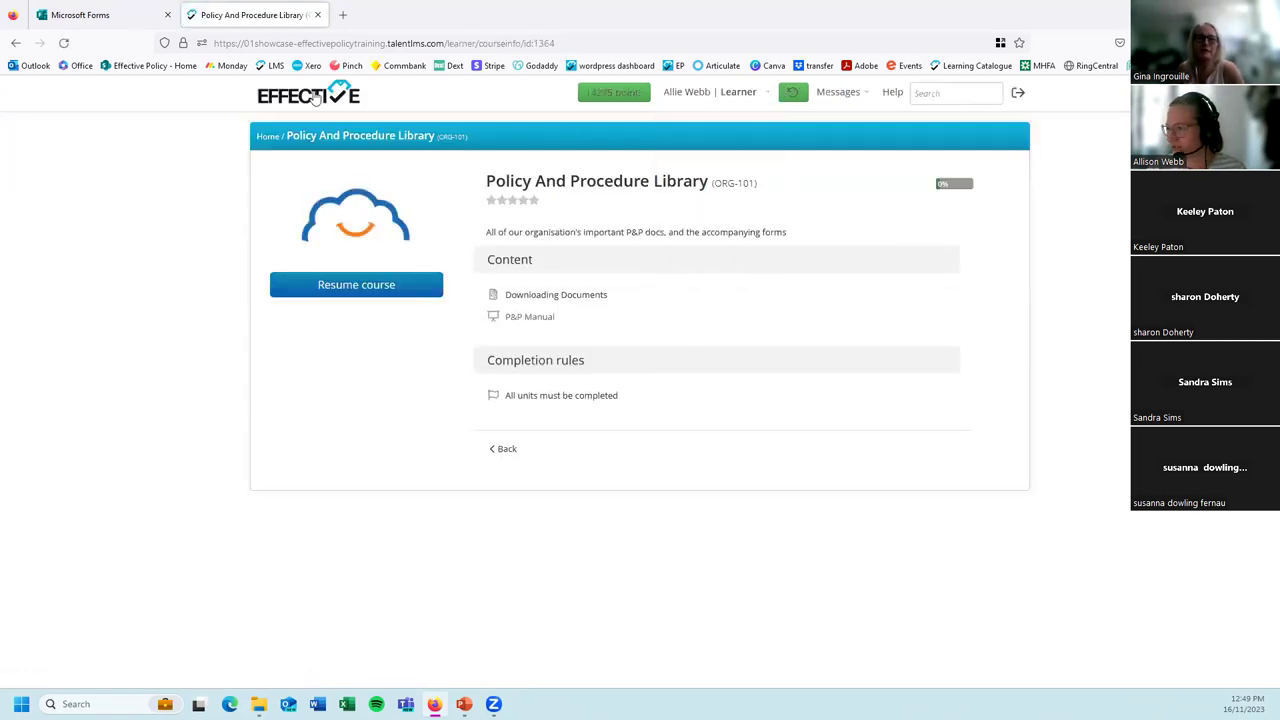
{"action": "right_click", "coordinate": [16, 43]}
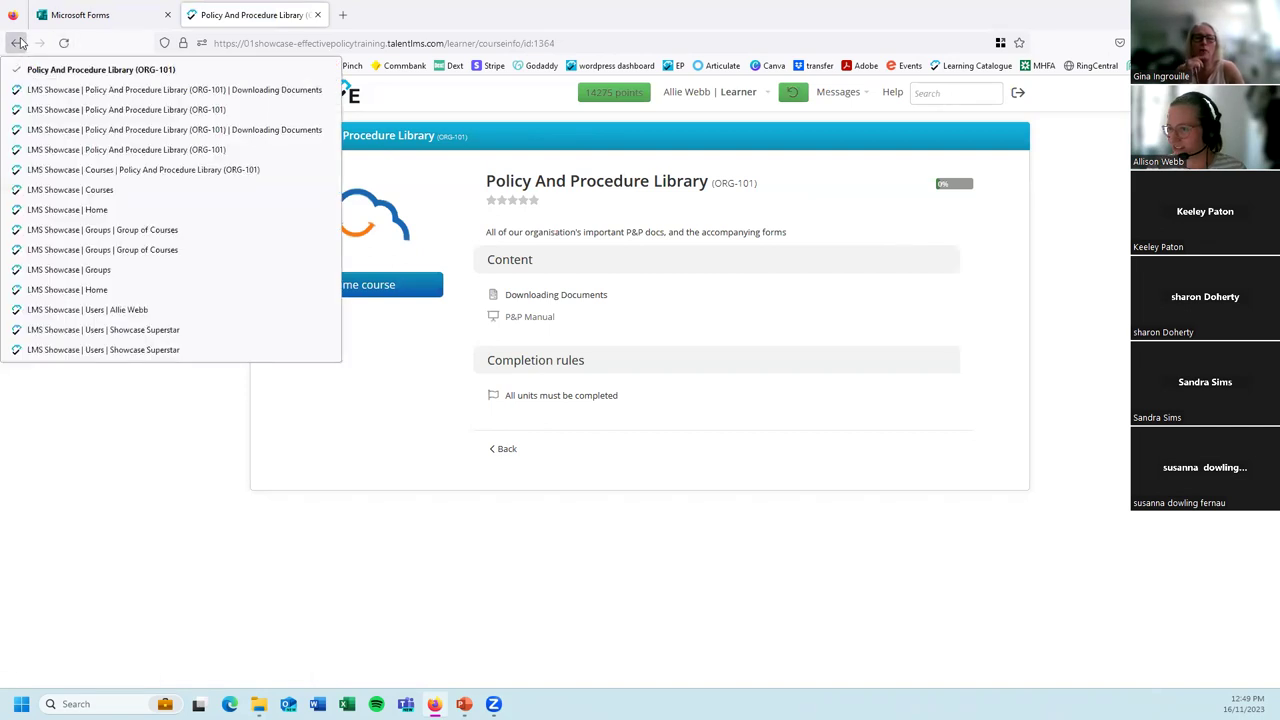
{"action": "left_click", "coordinate": [69, 111]}
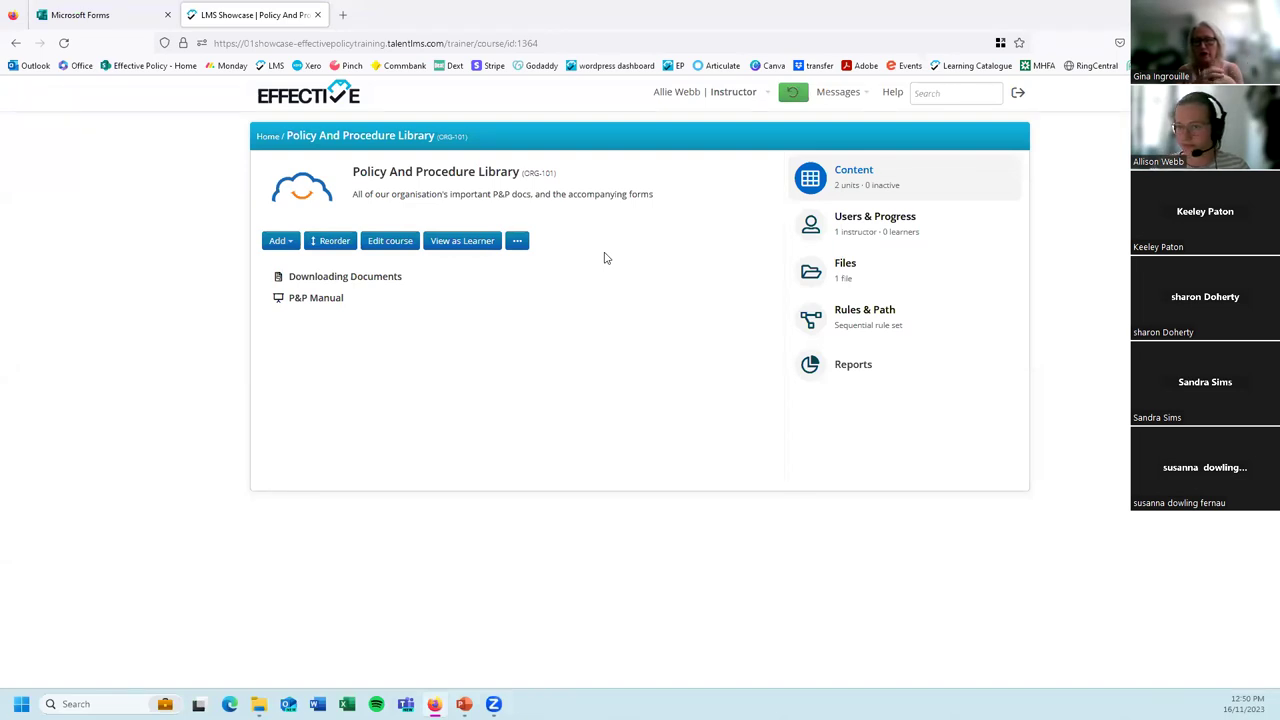
Preview the course as a learner and download Example Policy Document.docx from its files, choosing to open it in the current tab.
{"action": "left_click", "coordinate": [465, 253]}
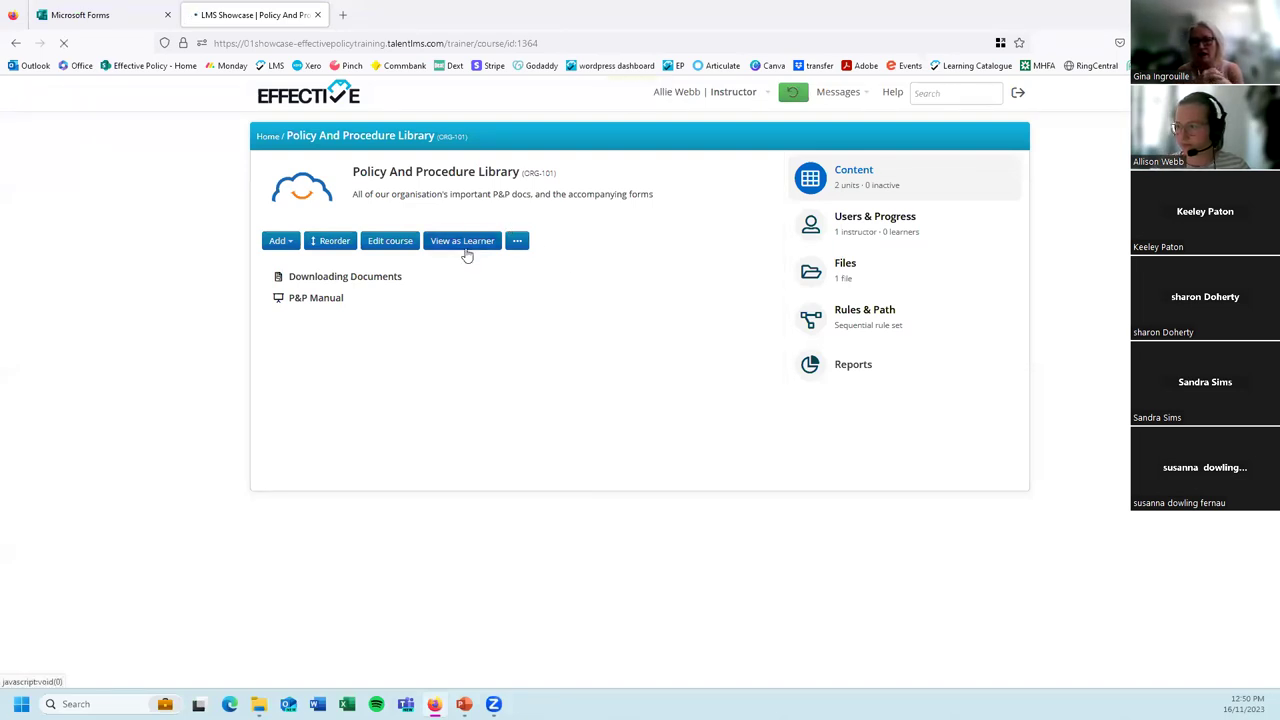
{"action": "left_click", "coordinate": [956, 96]}
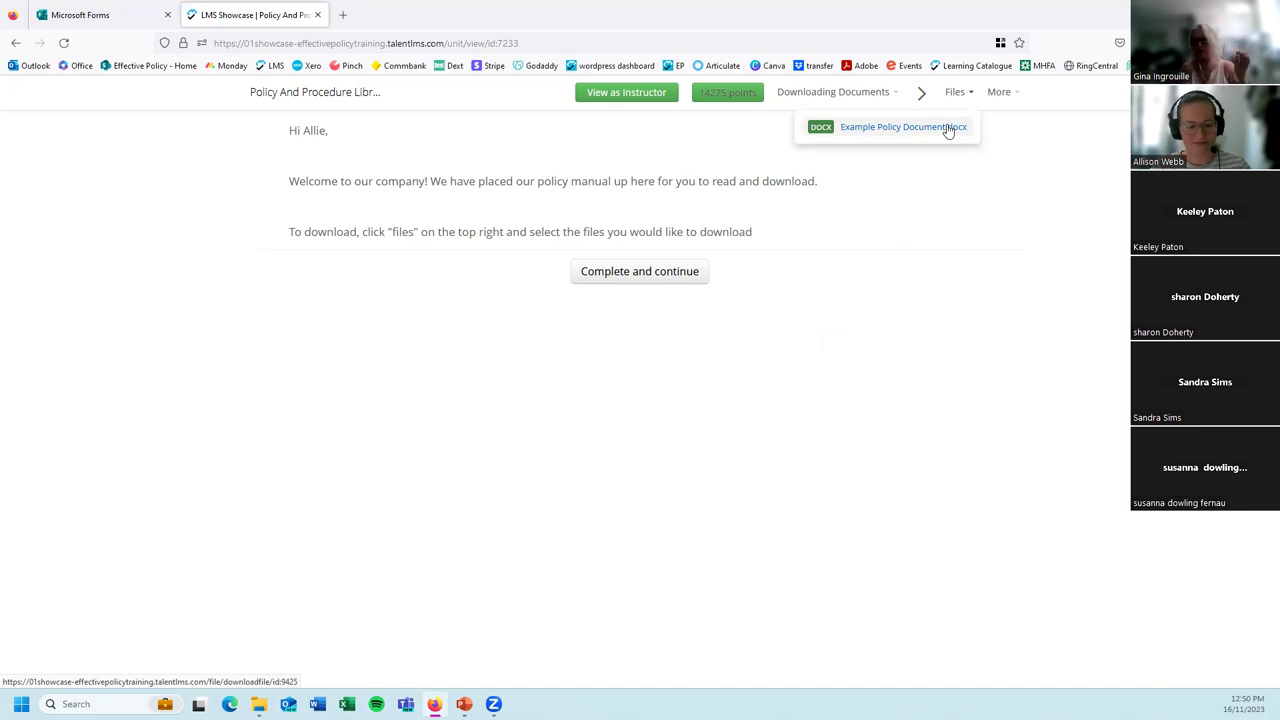
{"action": "left_click", "coordinate": [910, 180]}
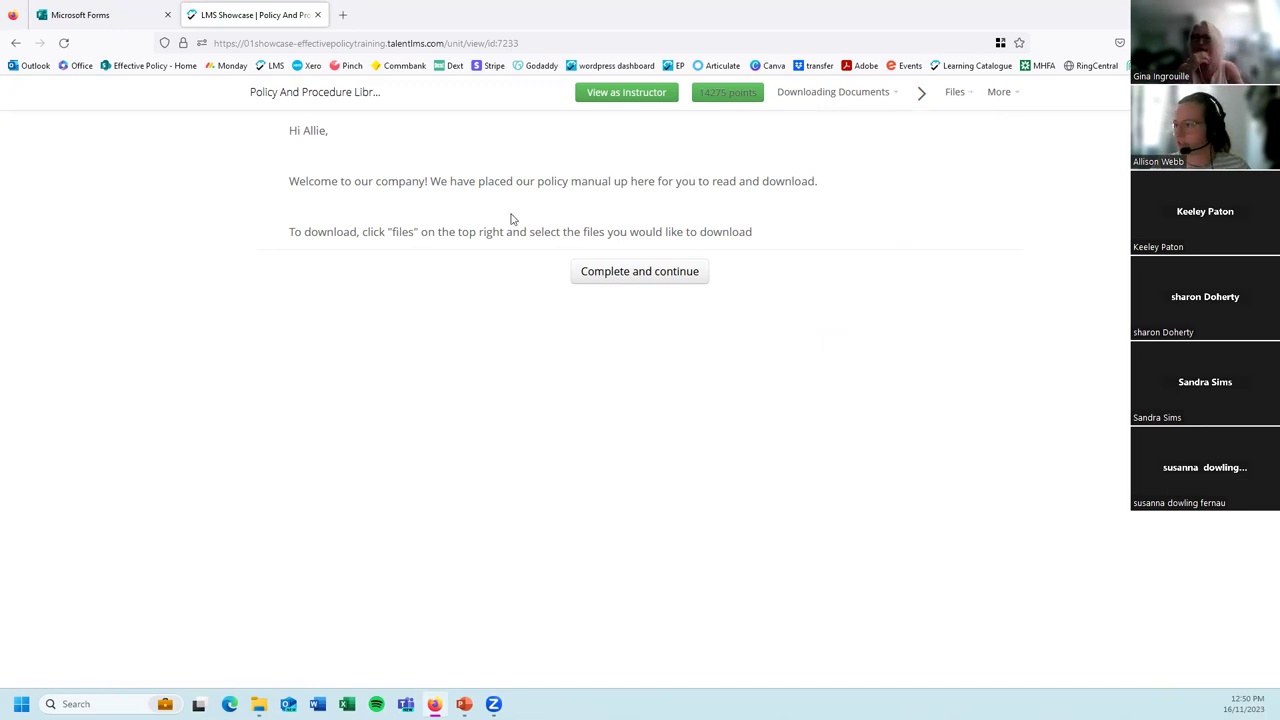
{"action": "left_click", "coordinate": [956, 93]}
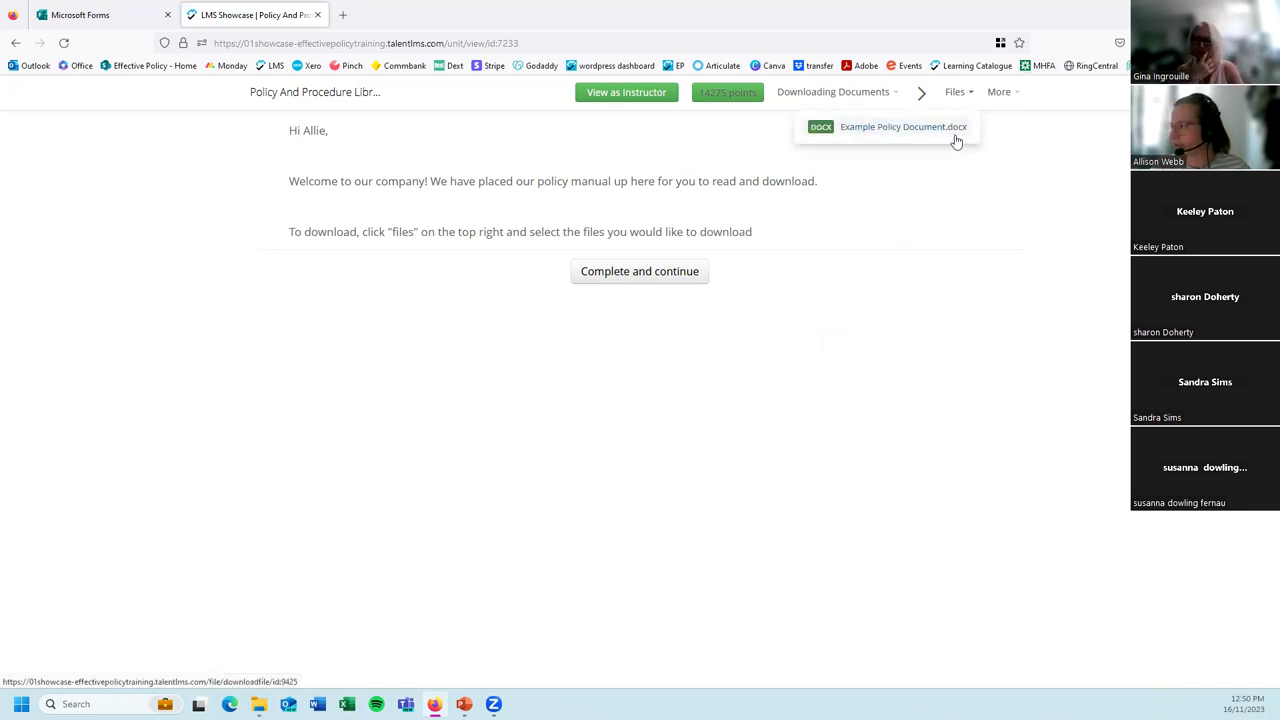
{"action": "left_click", "coordinate": [887, 130]}
{"action": "left_click", "coordinate": [955, 92]}
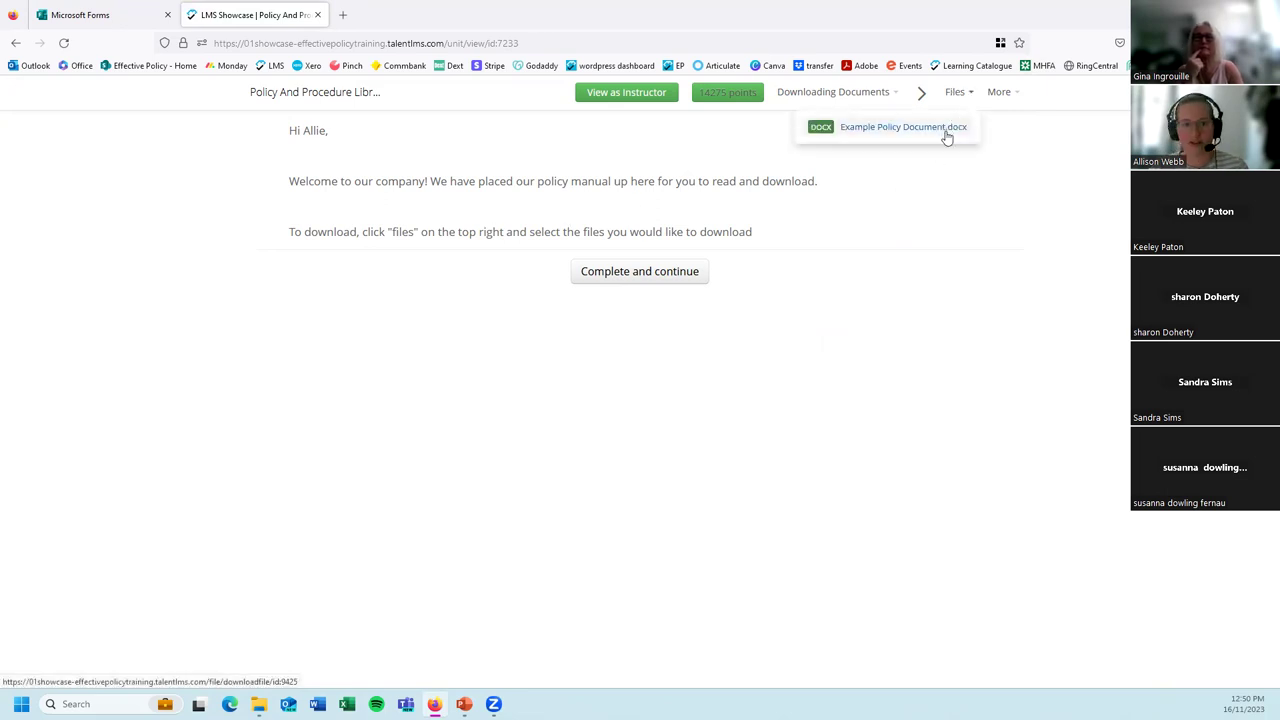
{"action": "left_click", "coordinate": [945, 131]}
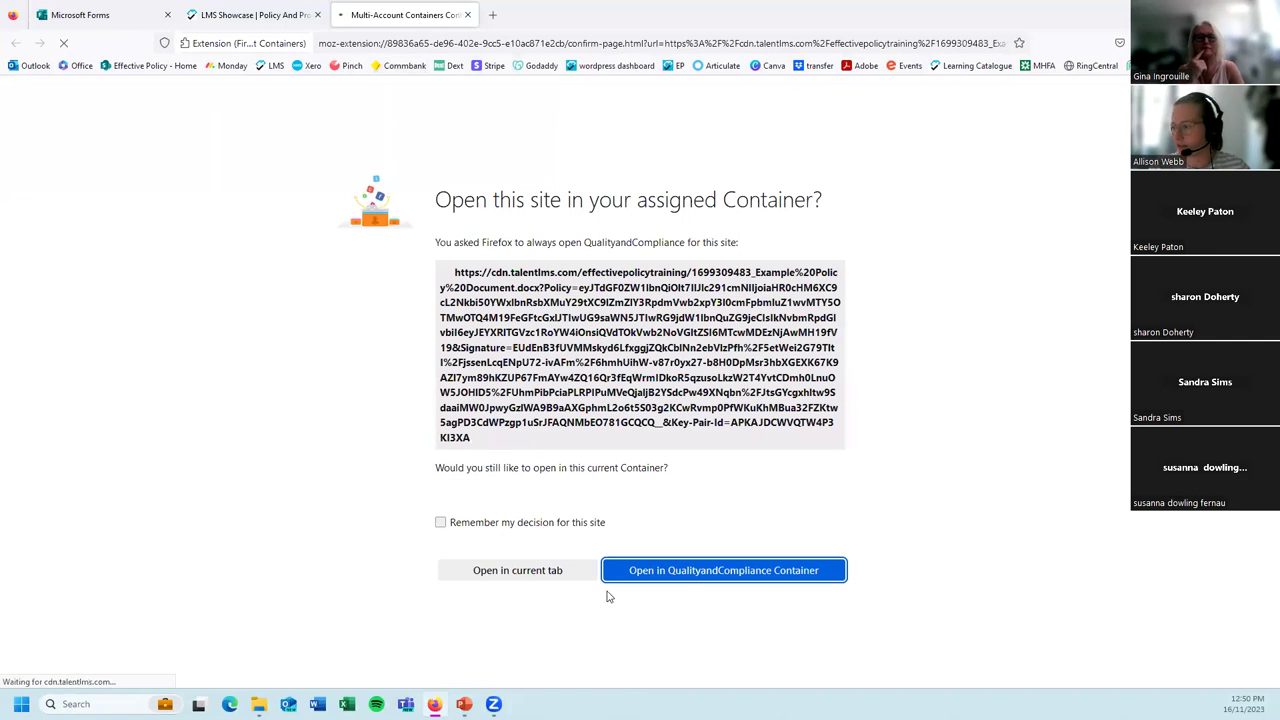
{"action": "left_click", "coordinate": [582, 575]}
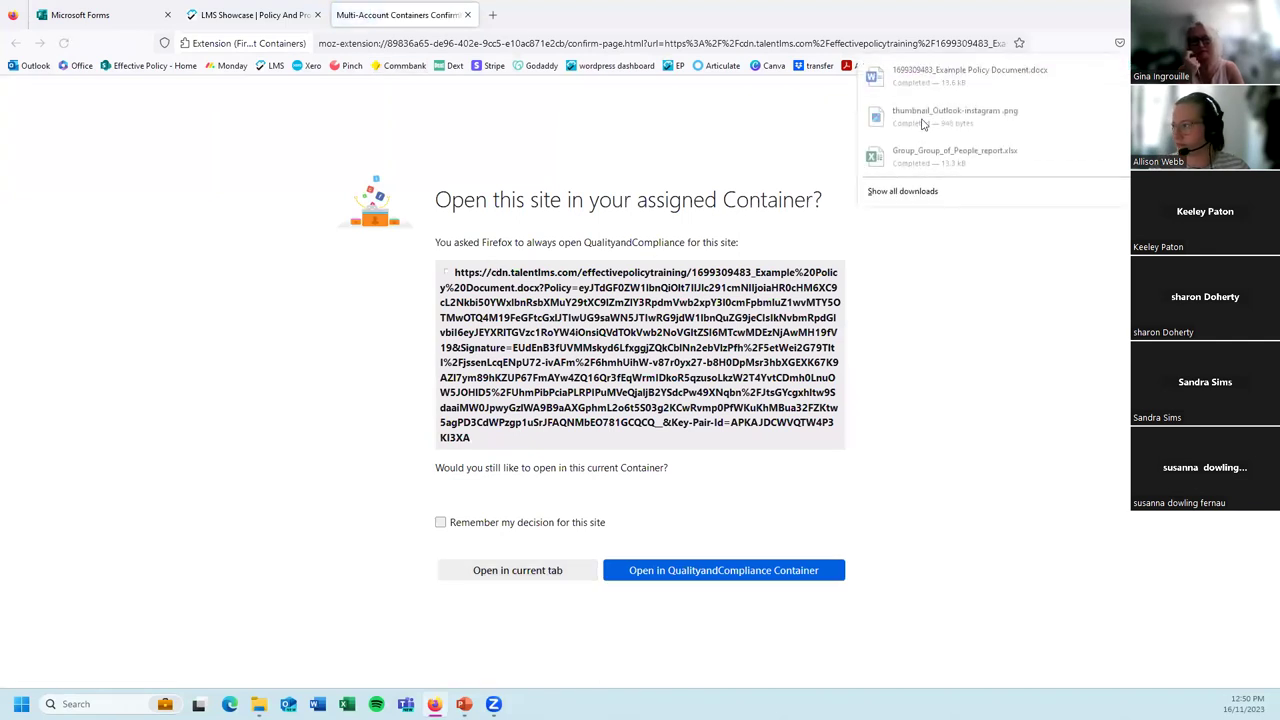
Return to the course in the LMS, leave the learner preview and switch to the Administrator role.
{"action": "left_click", "coordinate": [253, 18]}
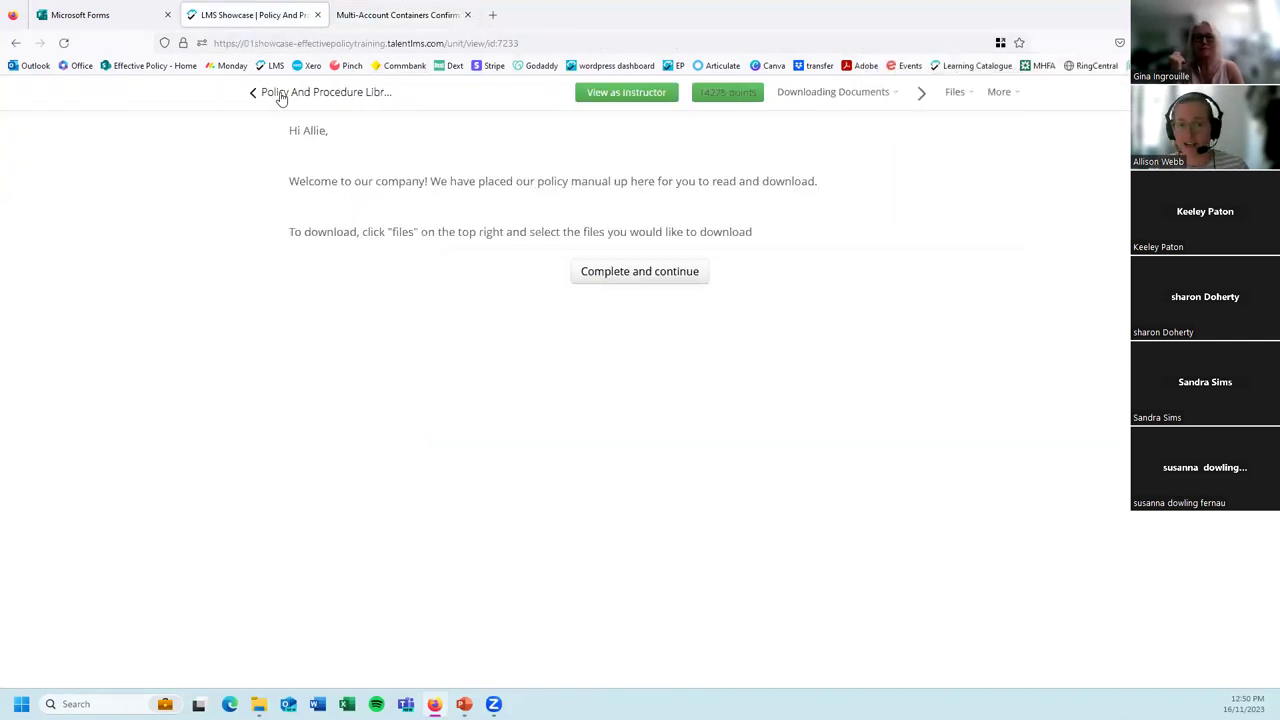
{"action": "left_click", "coordinate": [588, 99]}
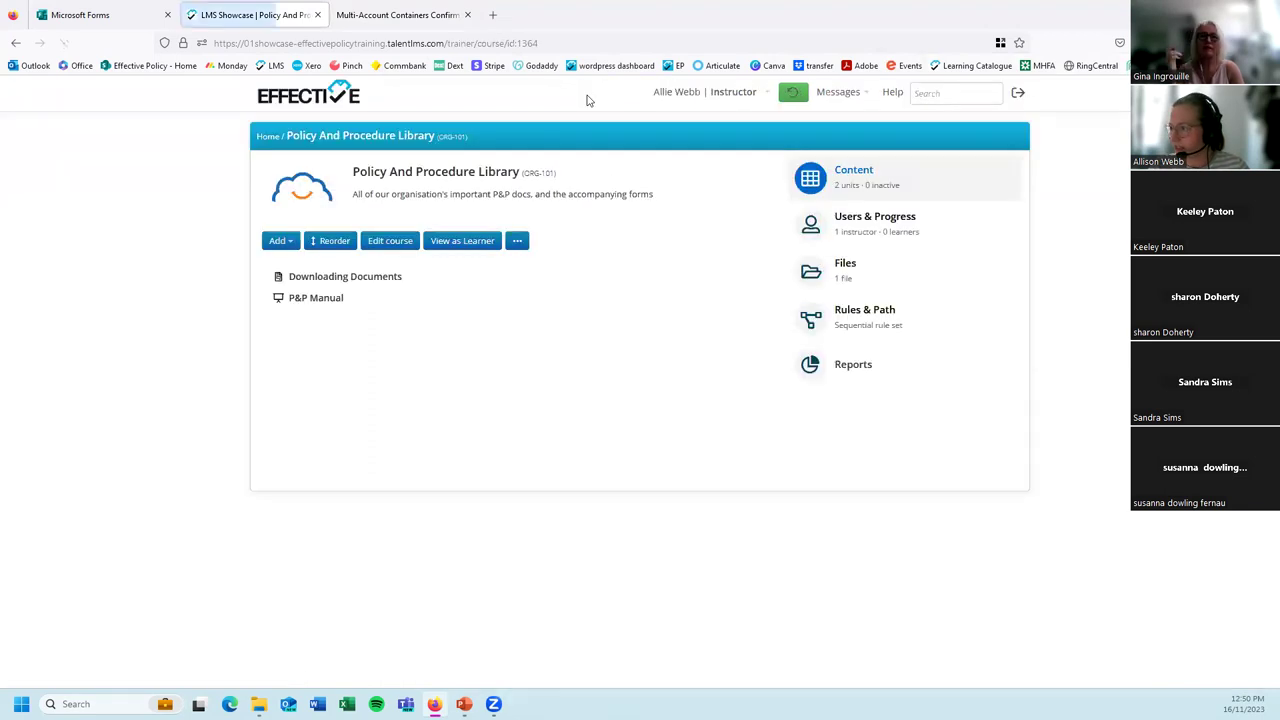
{"action": "left_click", "coordinate": [659, 105]}
{"action": "left_click", "coordinate": [703, 126]}
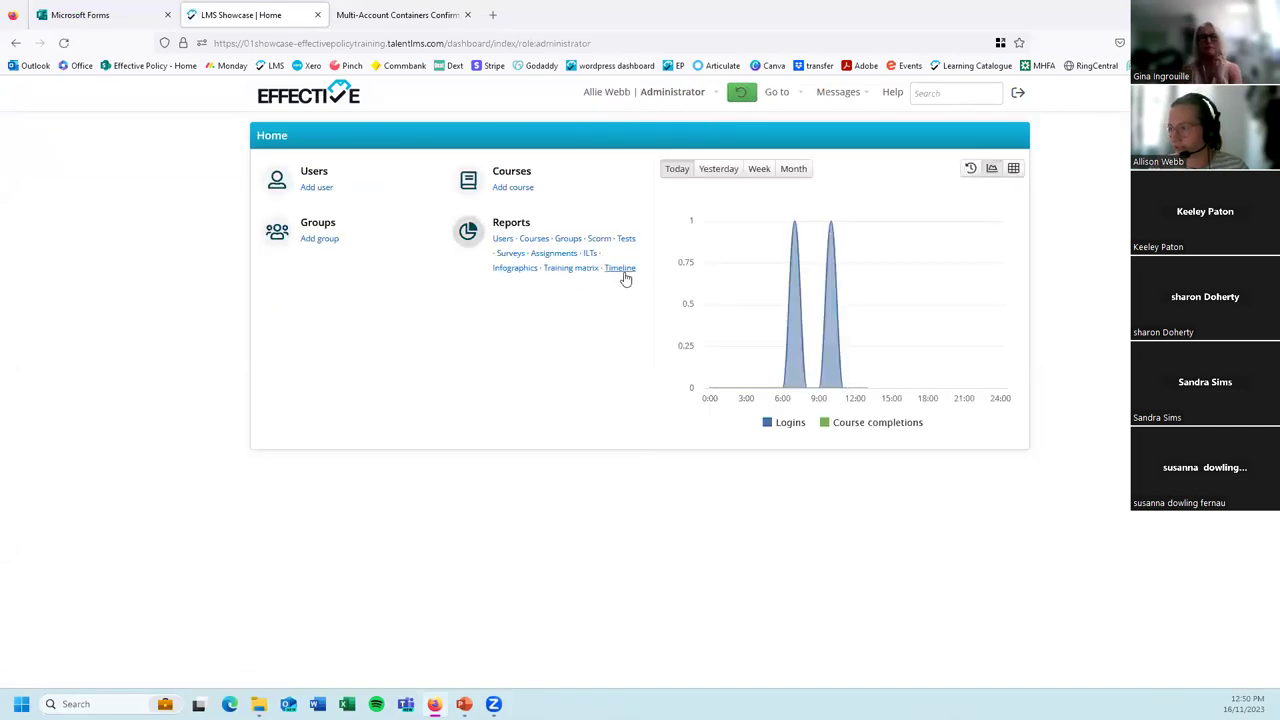
Open the timeline report and browse the event types available for filtering it.
{"action": "left_click", "coordinate": [623, 272]}
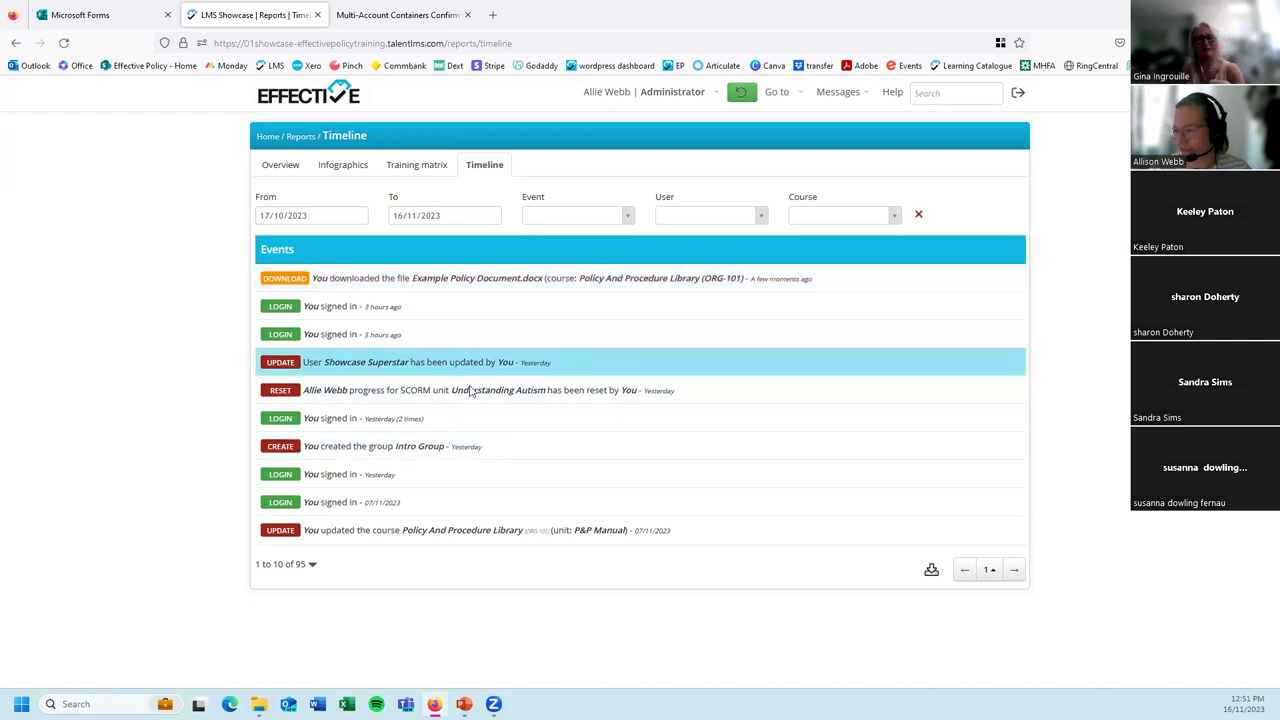
{"action": "left_click", "coordinate": [611, 215]}
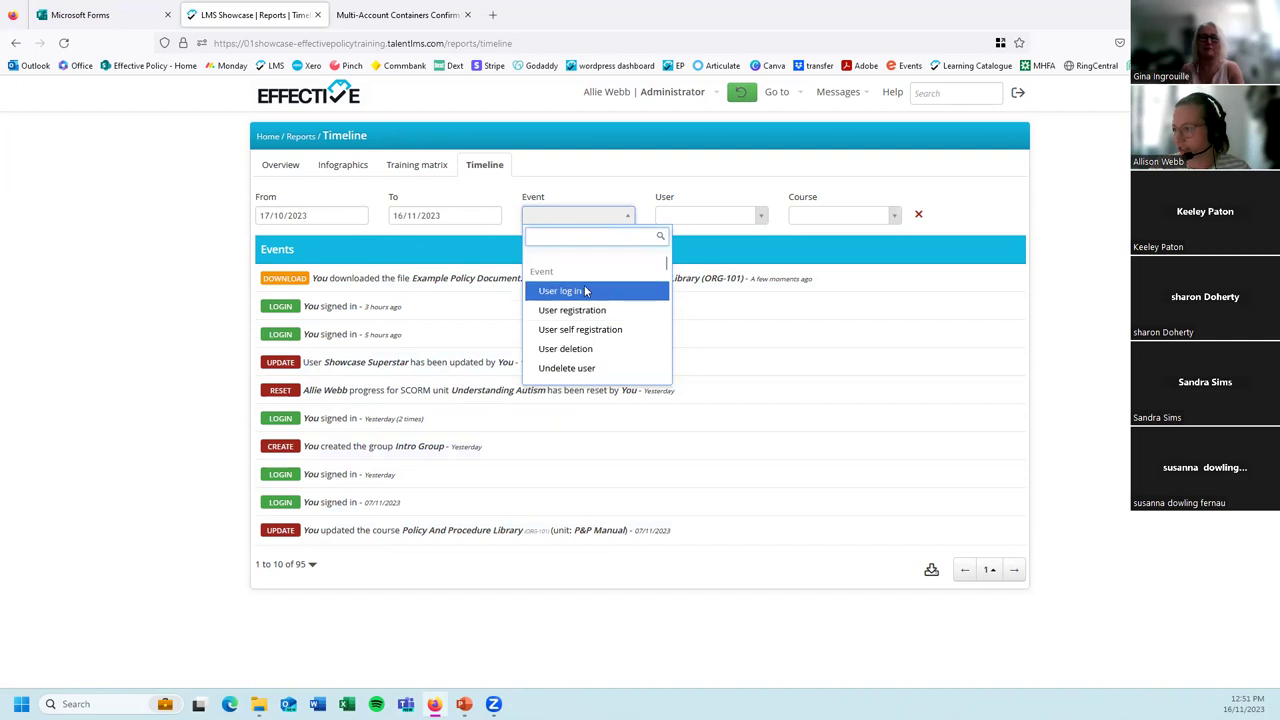
{"action": "scroll", "coordinate": [588, 292], "scroll_direction": "down", "scroll_amount": 5}
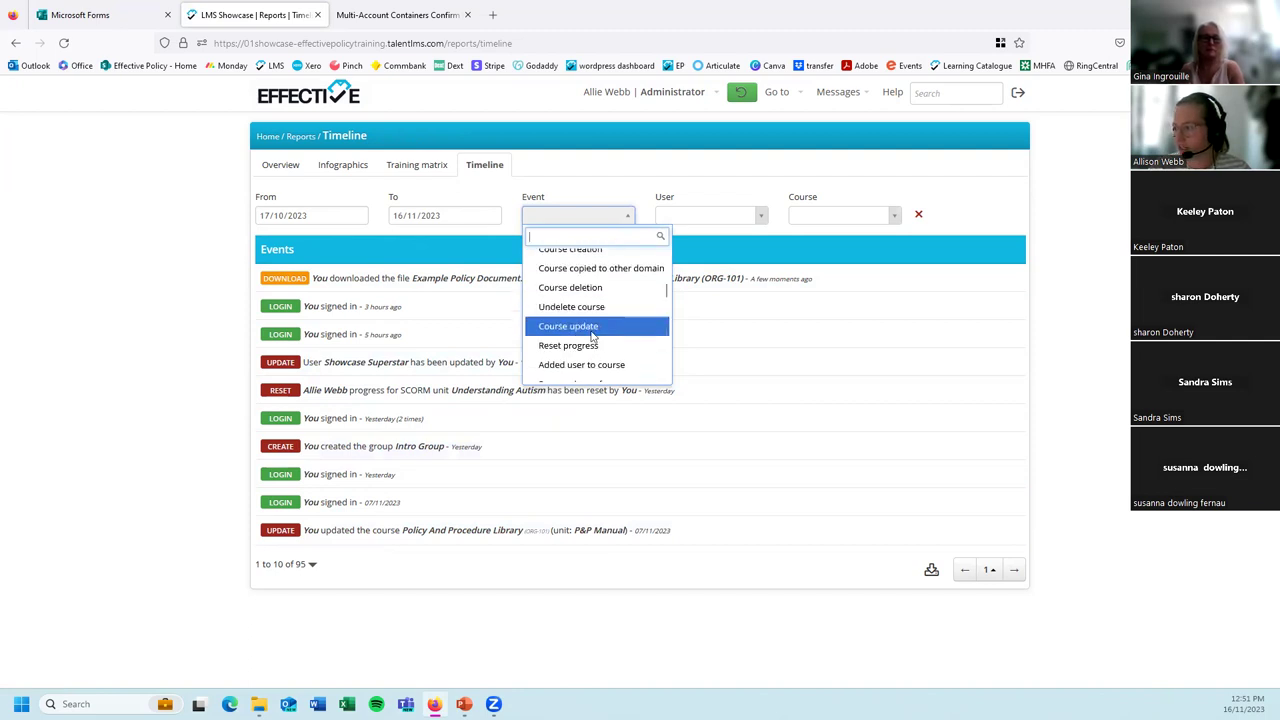
{"action": "scroll", "coordinate": [592, 292], "scroll_direction": "down", "scroll_amount": 3}
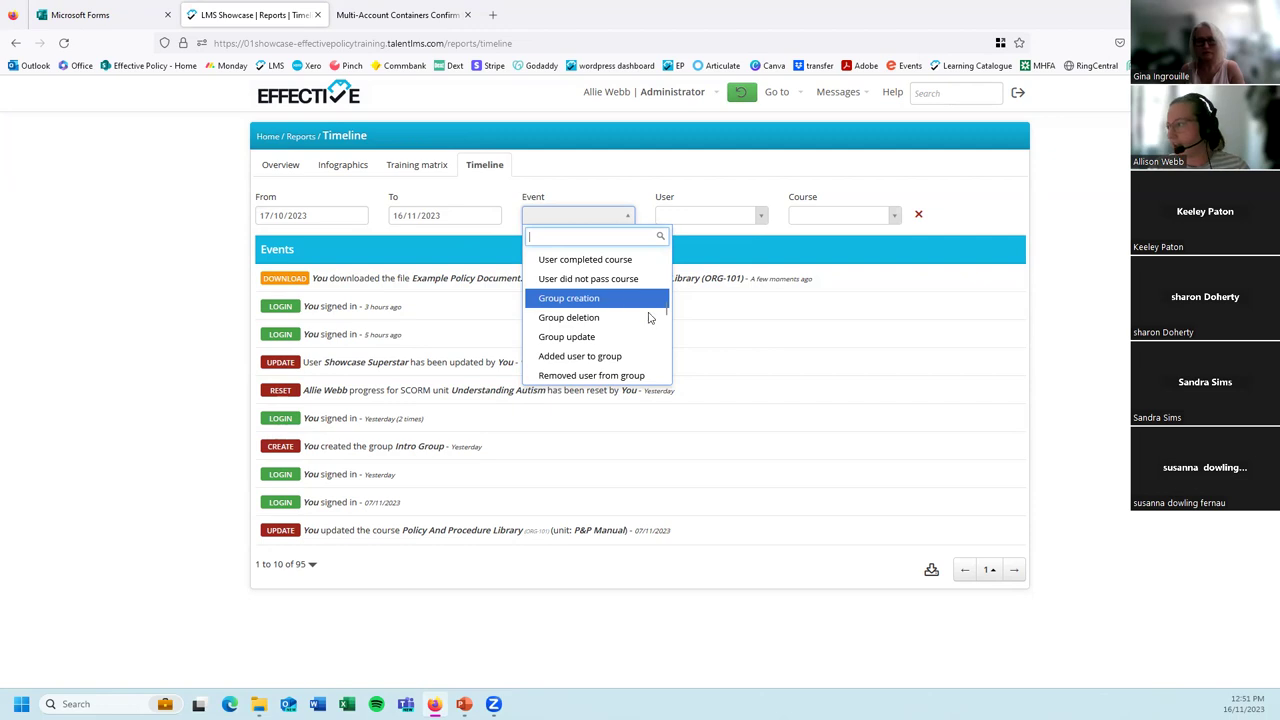
{"action": "left_click", "coordinate": [852, 586]}
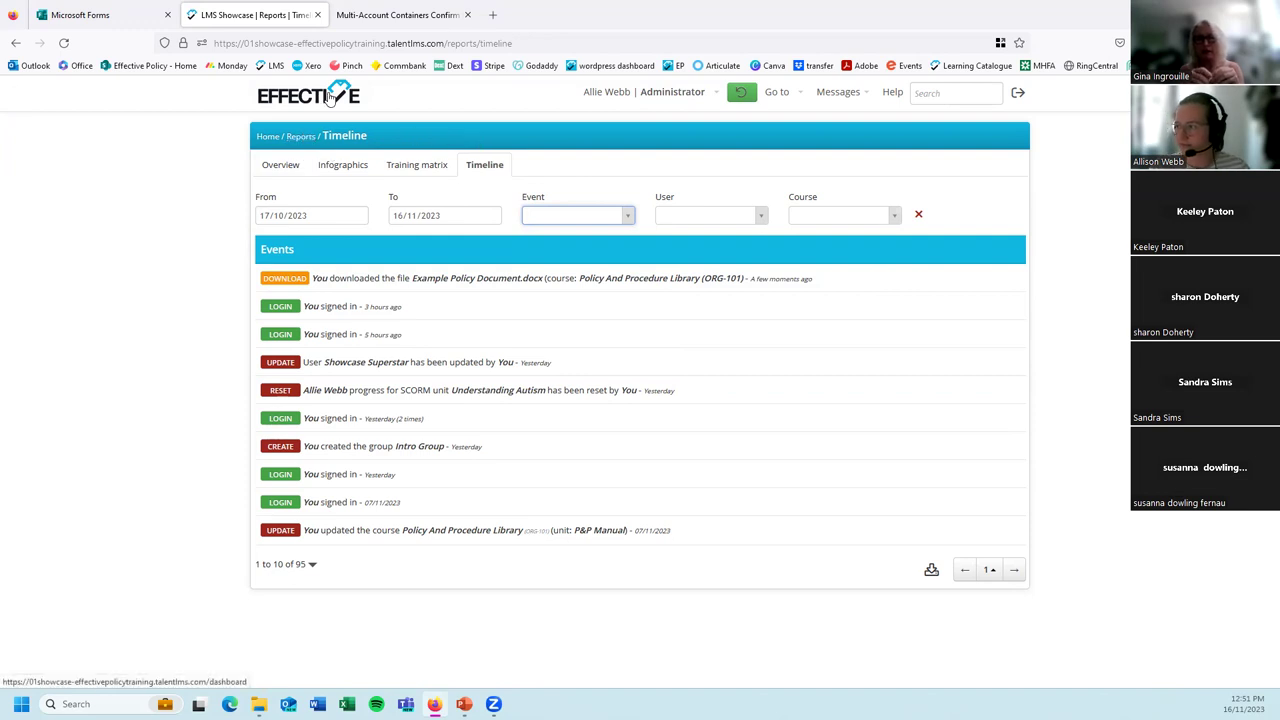
Open the reports overview and examine the active users summary.
{"action": "left_click", "coordinate": [715, 110]}
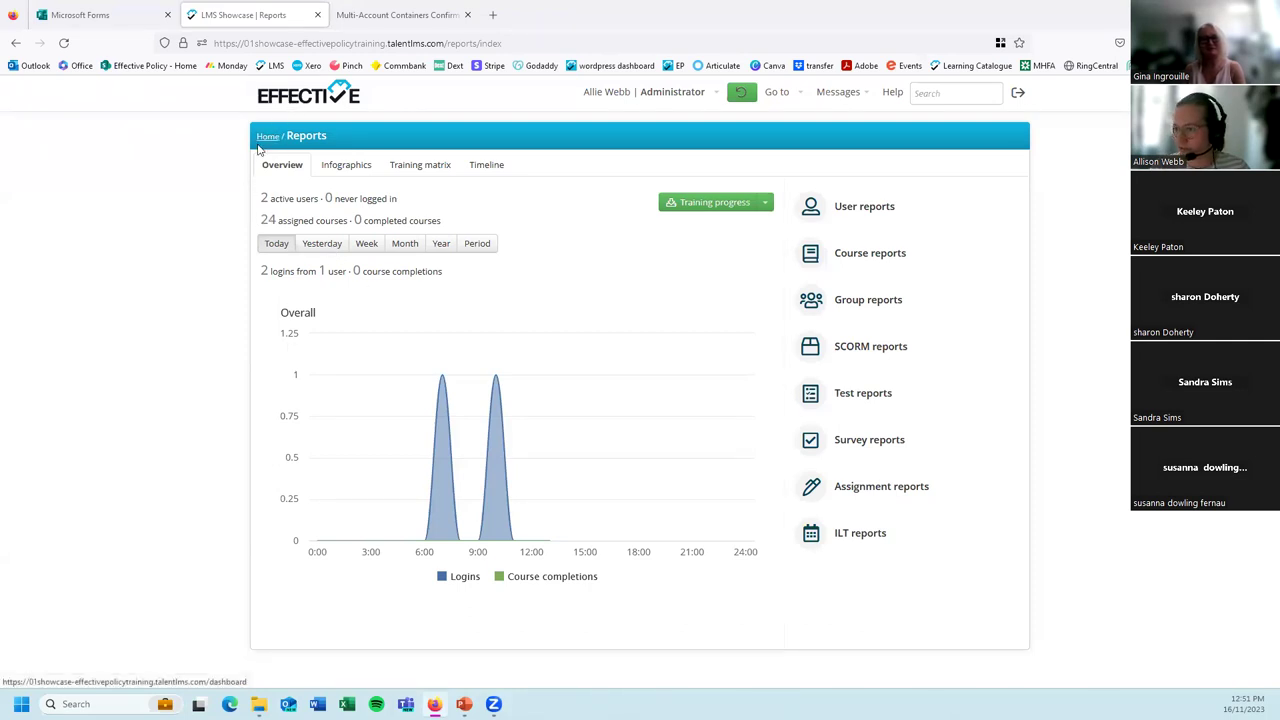
{"action": "left_click_drag", "start_coordinate": [261, 198], "coordinate": [316, 200]}
{"action": "left_click", "coordinate": [303, 198]}
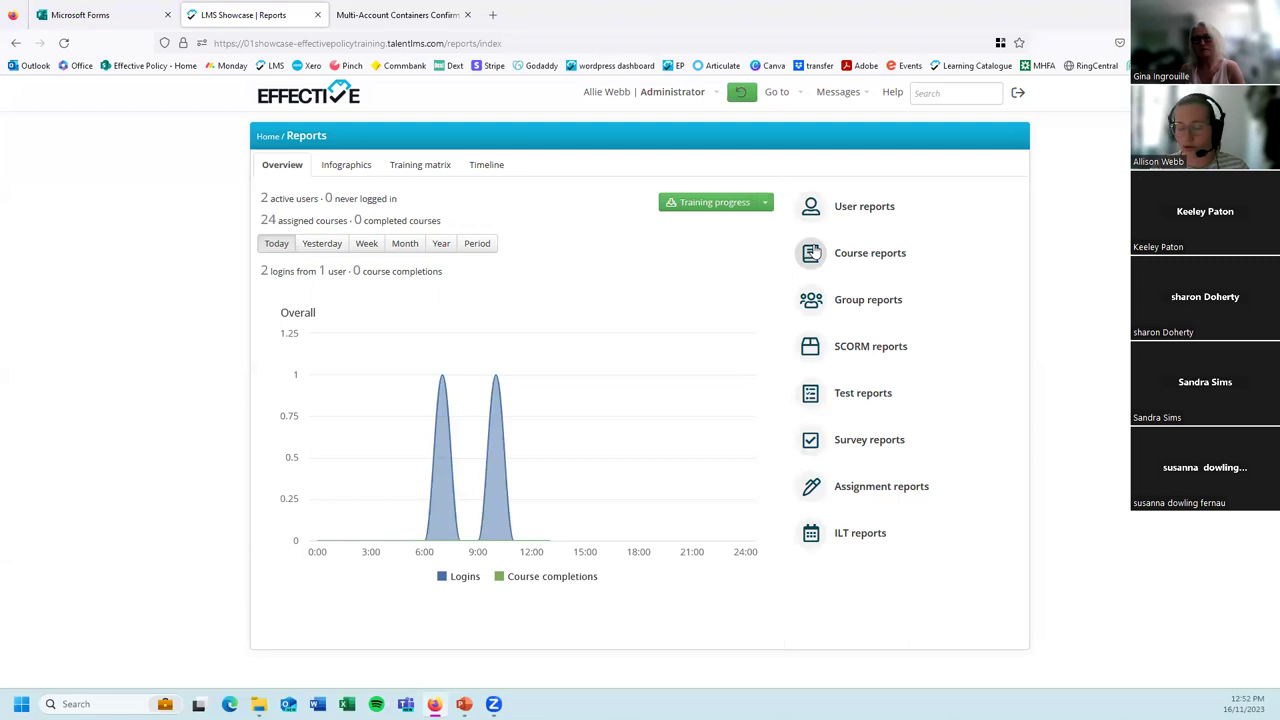
Open the Group of People report from the group reports and examine its users, courses and overview.
{"action": "left_click", "coordinate": [870, 302]}
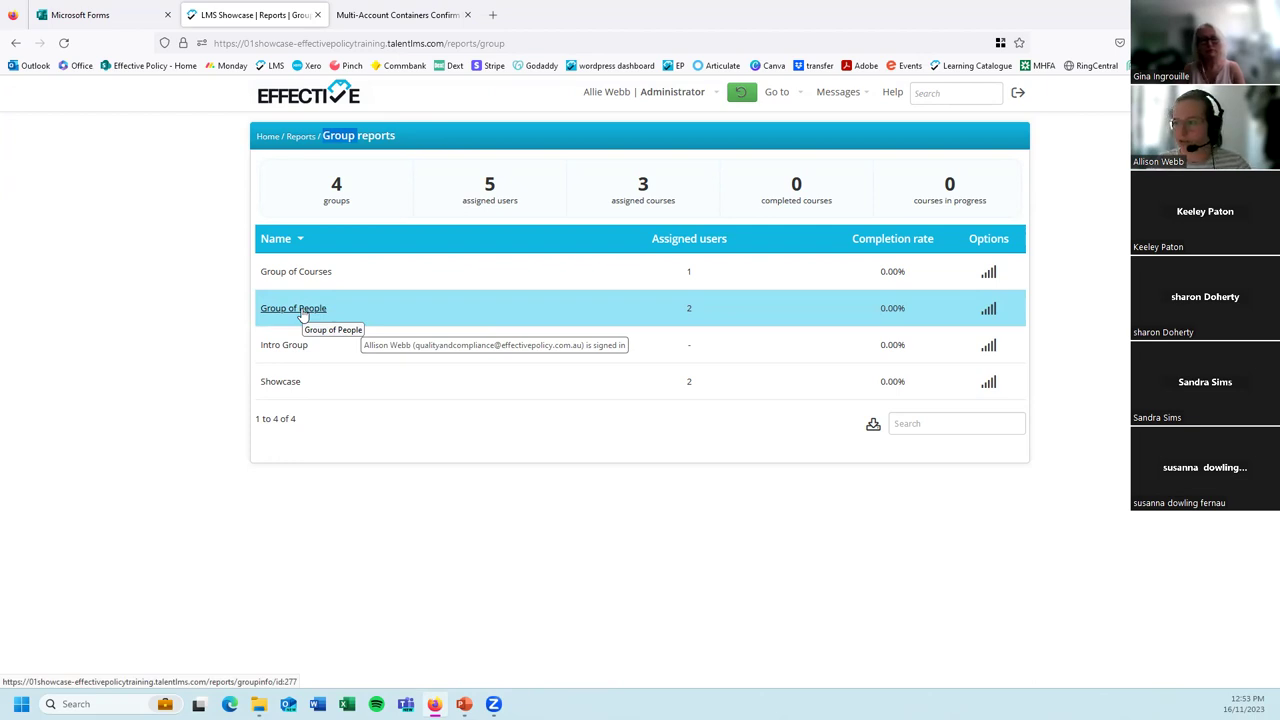
{"action": "left_click", "coordinate": [297, 309]}
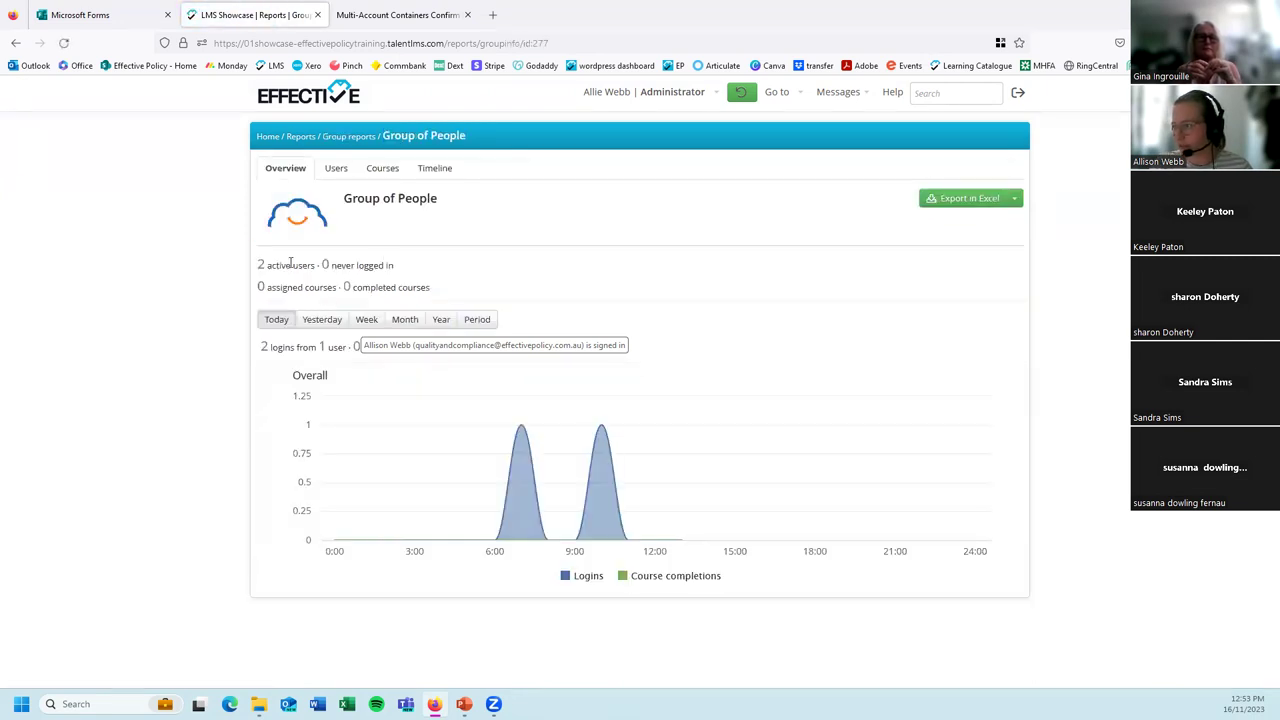
{"action": "left_click", "coordinate": [333, 168]}
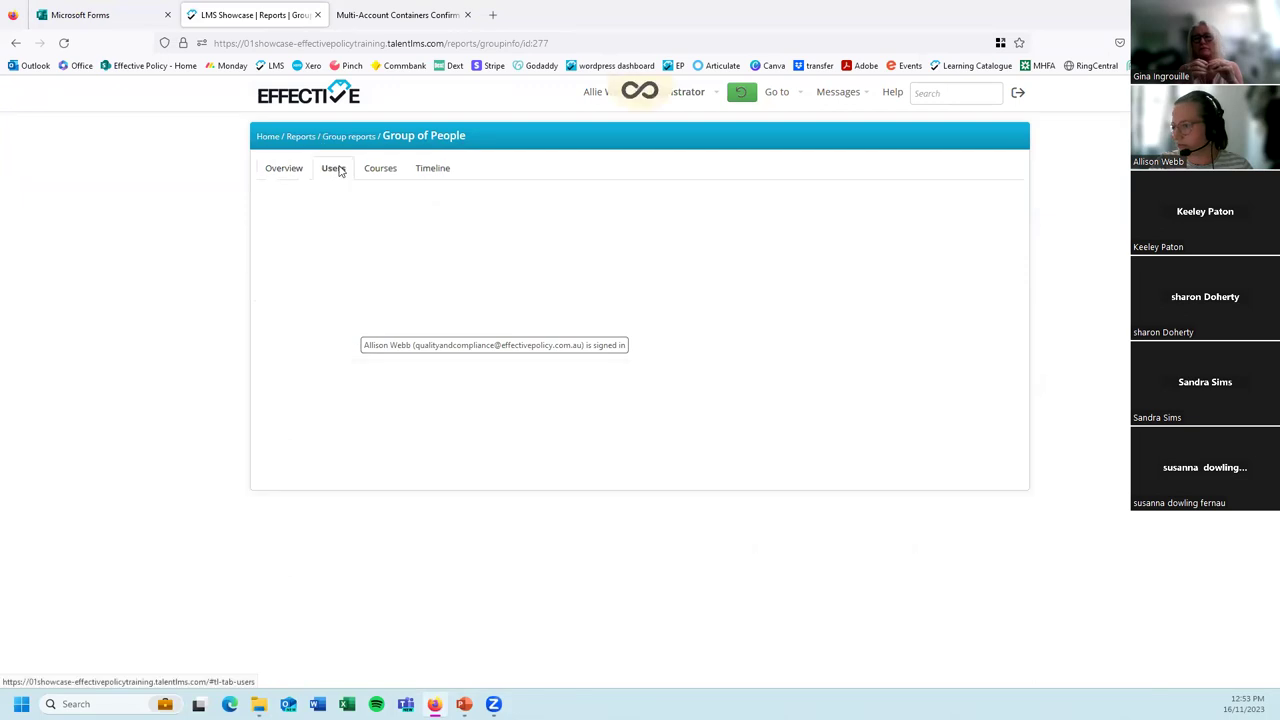
{"action": "left_click", "coordinate": [381, 170]}
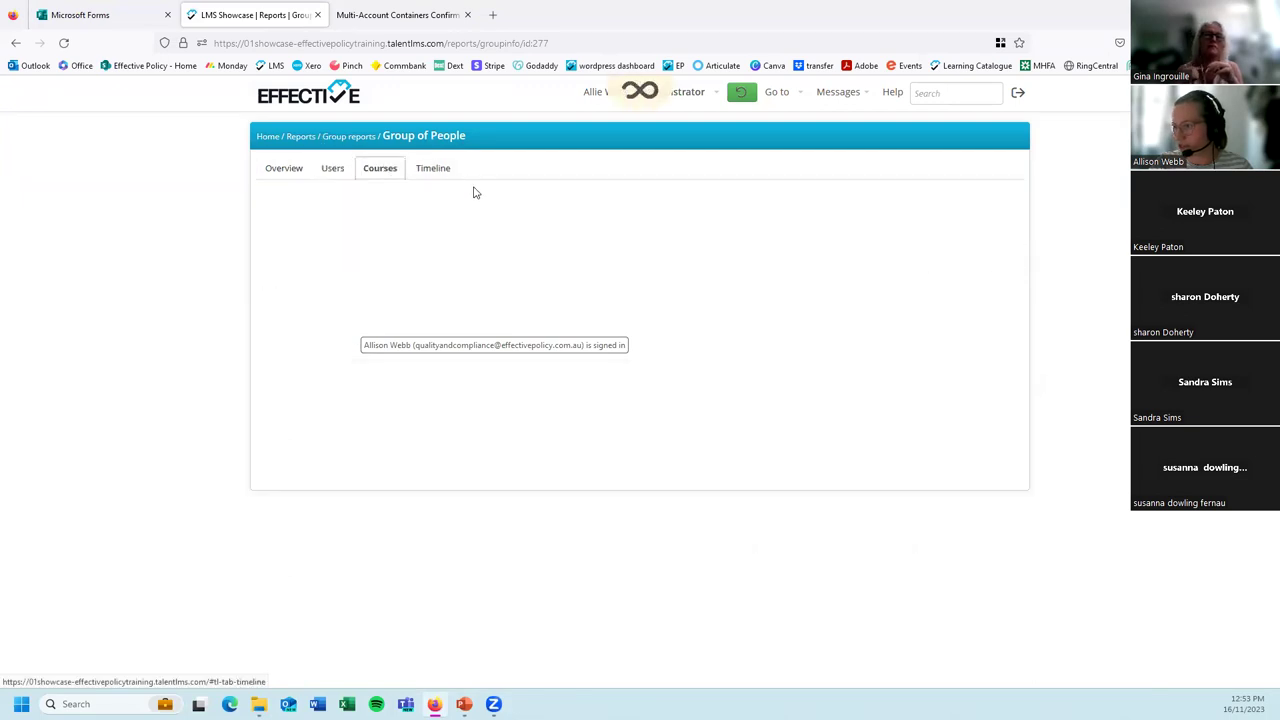
{"action": "left_click", "coordinate": [300, 170]}
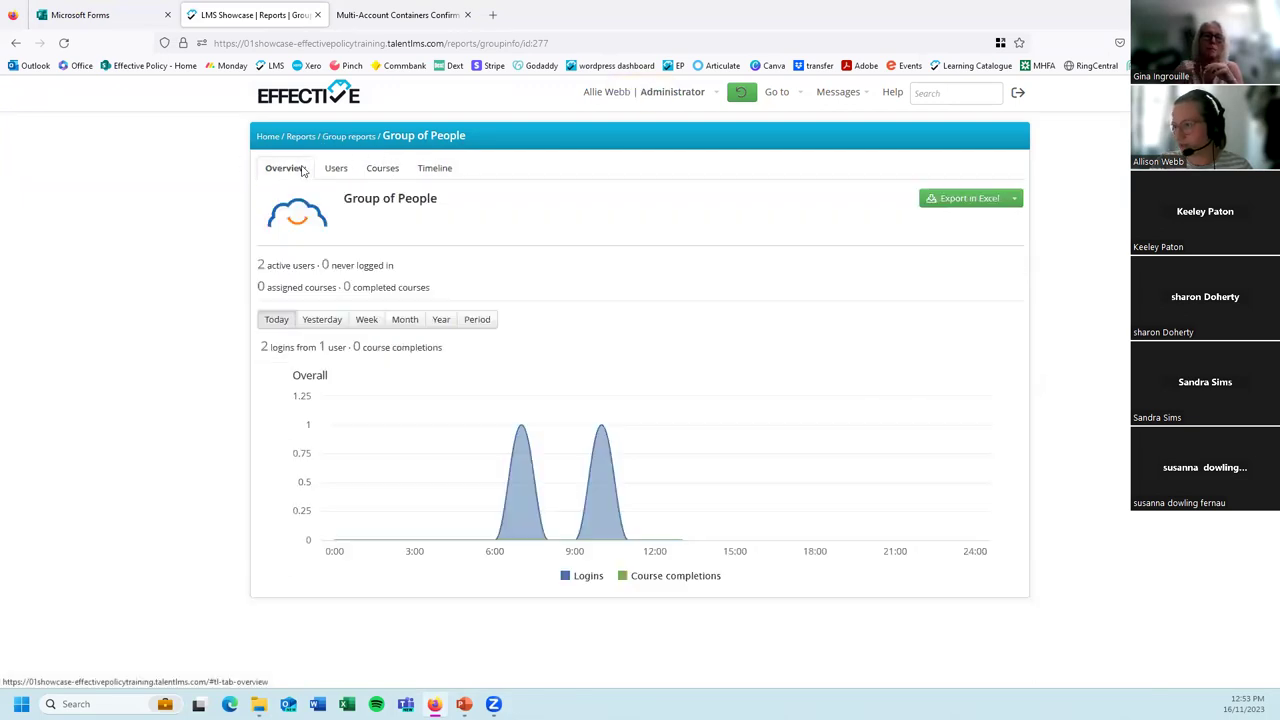
Export the Group of People report to Excel and open the downloaded workbook.
{"action": "left_click", "coordinate": [968, 203]}
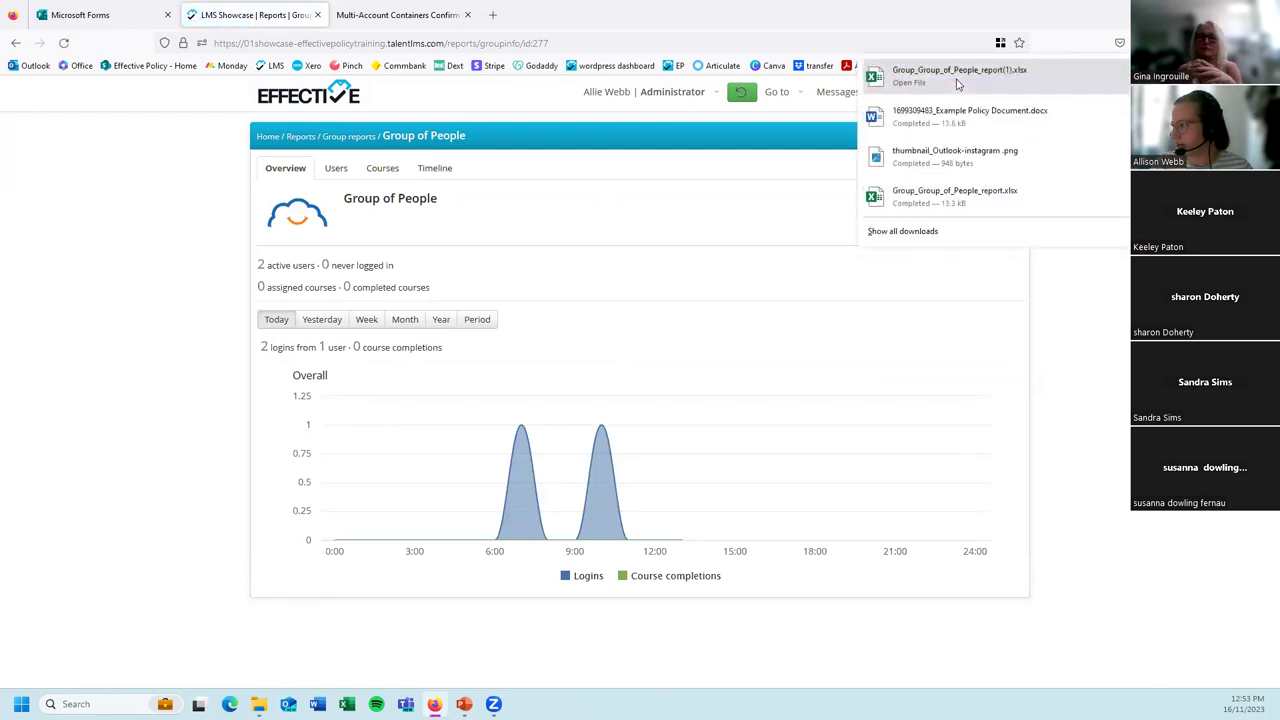
{"action": "left_click", "coordinate": [933, 85]}
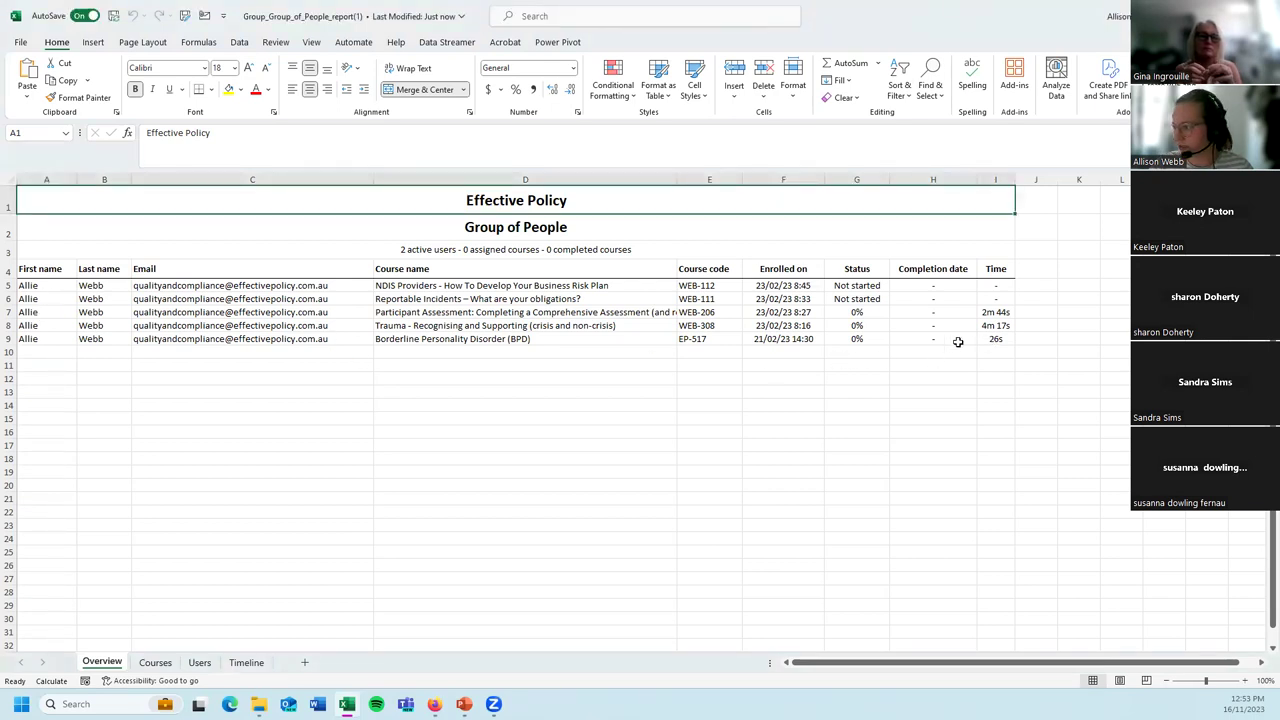
Examine the enrolment rows on the Overview sheet and select the course names in D5:D9.
{"action": "left_click_drag", "start_coordinate": [958, 341], "coordinate": [380, 340]}
{"action": "left_click", "coordinate": [105, 325]}
{"action": "left_click_drag", "start_coordinate": [466, 289], "coordinate": [470, 340]}
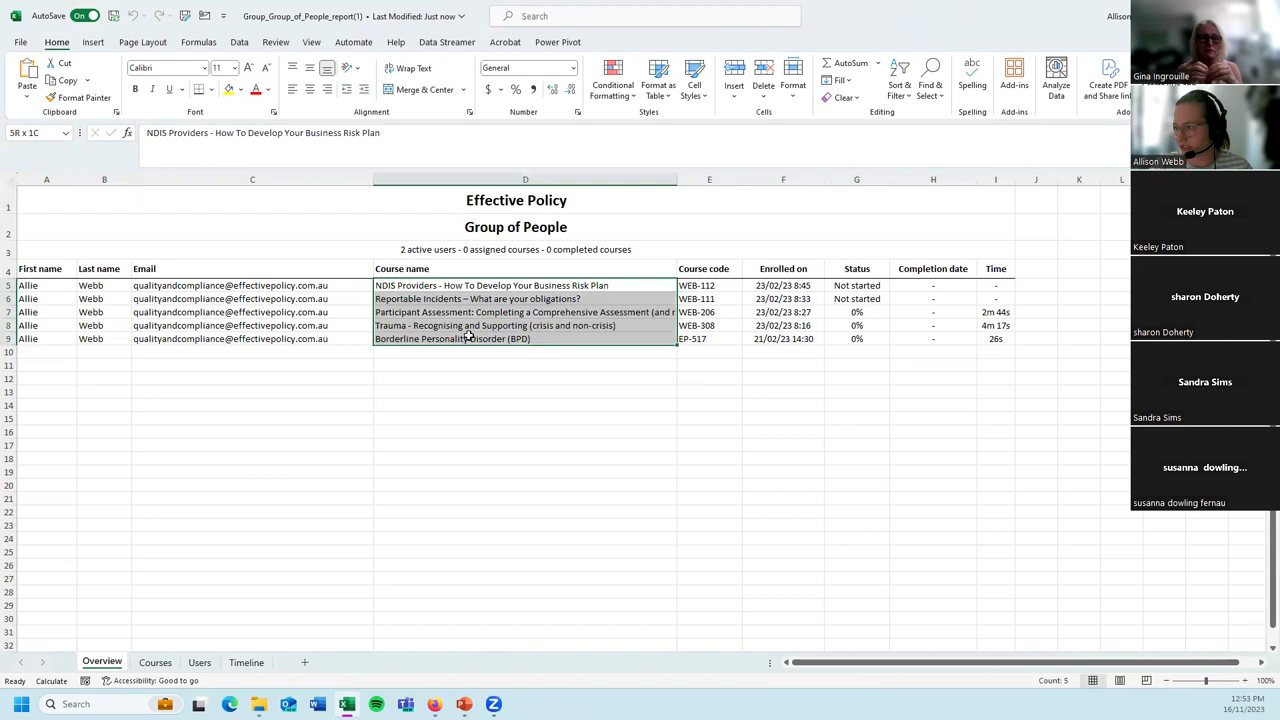
Examine the enrolment dates, statuses, completion dates and times for rows 5 to 9 on the Overview sheet.
{"action": "left_click", "coordinate": [849, 285]}
{"action": "left_click_drag", "start_coordinate": [783, 286], "coordinate": [790, 340]}
{"action": "left_click_drag", "start_coordinate": [879, 285], "coordinate": [872, 340]}
{"action": "left_click_drag", "start_coordinate": [940, 286], "coordinate": [940, 340]}
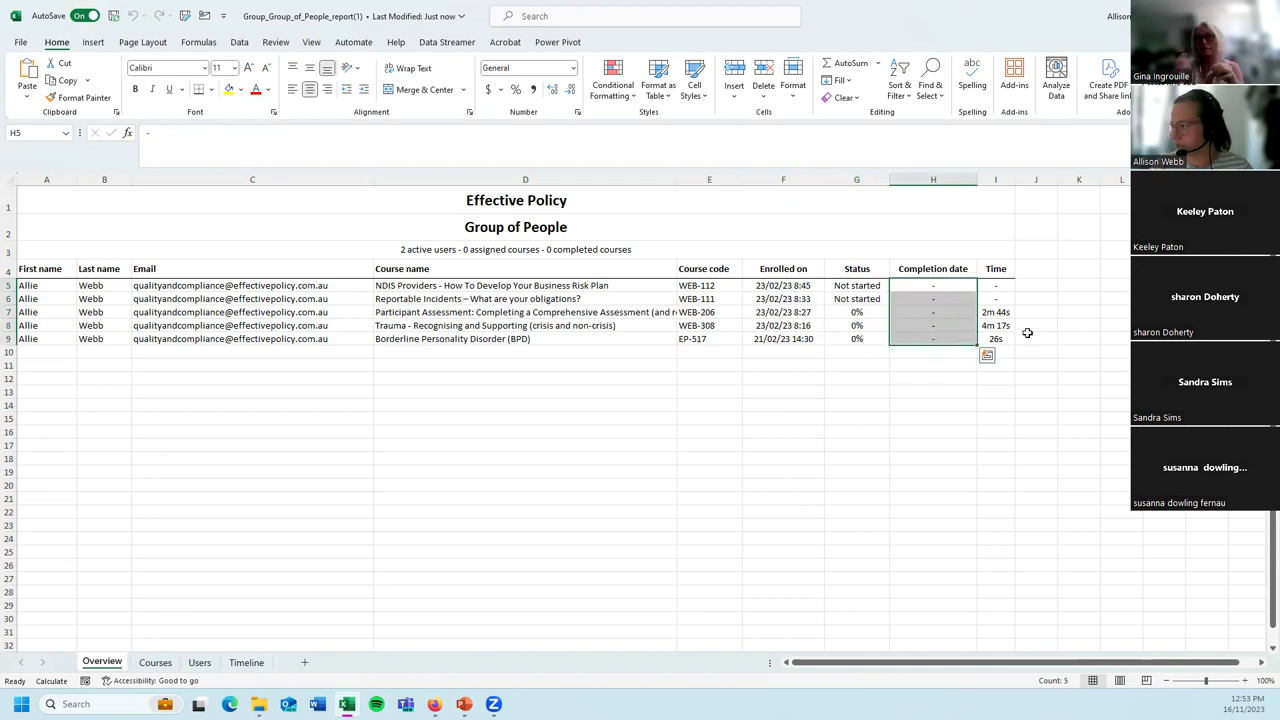
{"action": "left_click_drag", "start_coordinate": [1001, 290], "coordinate": [997, 336]}
{"action": "left_click", "coordinate": [998, 339]}
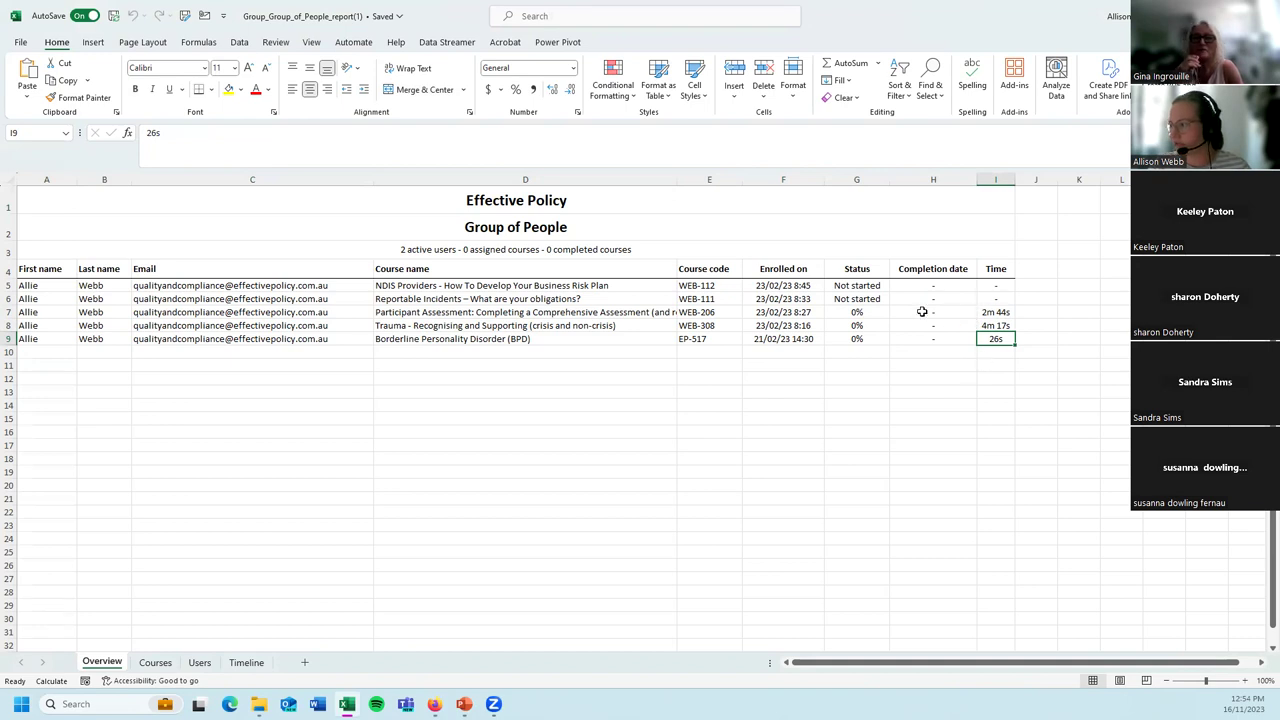
Examine the Courses, Users and Timeline sheets of the exported workbook.
{"action": "left_click", "coordinate": [171, 664]}
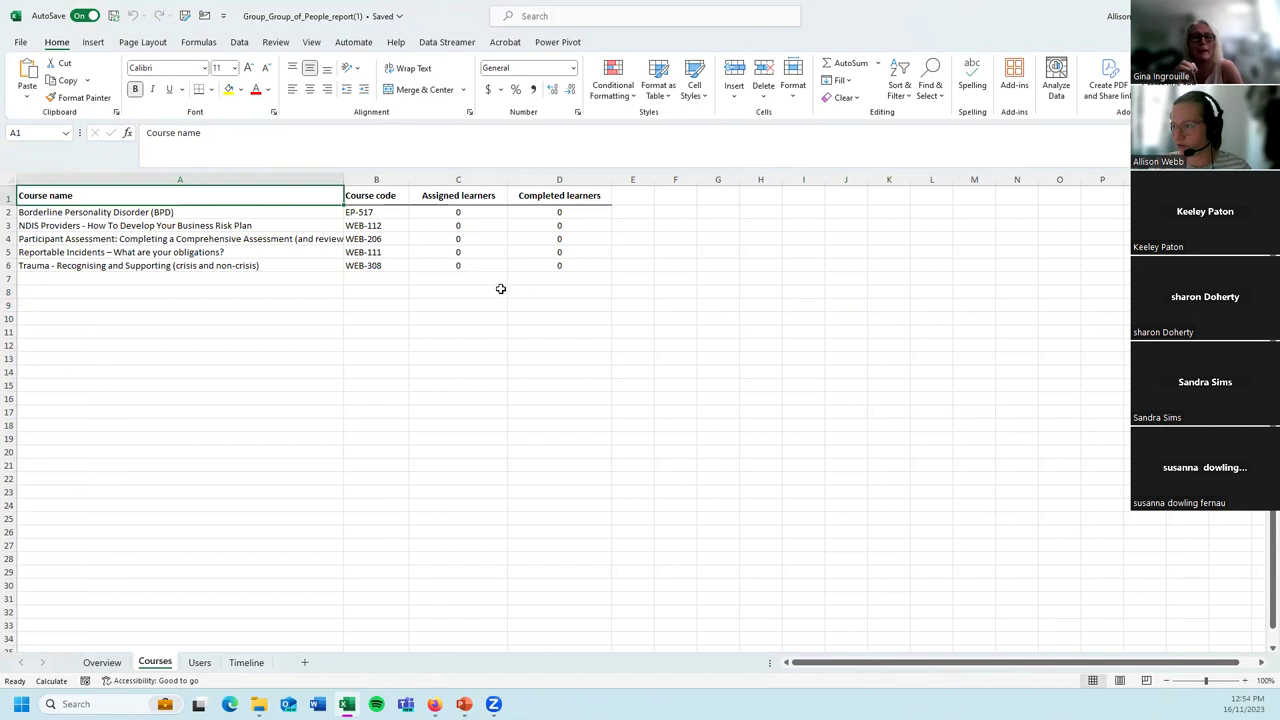
{"action": "left_click", "coordinate": [200, 662]}
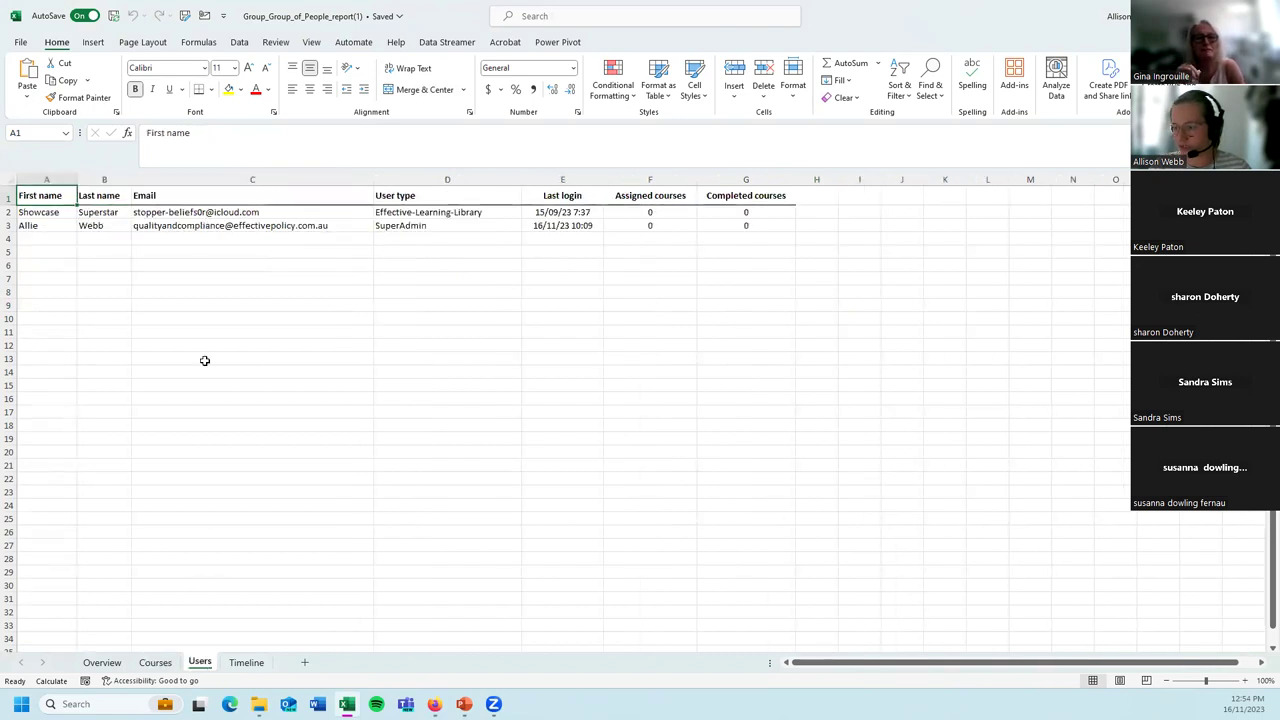
{"action": "left_click", "coordinate": [246, 662]}
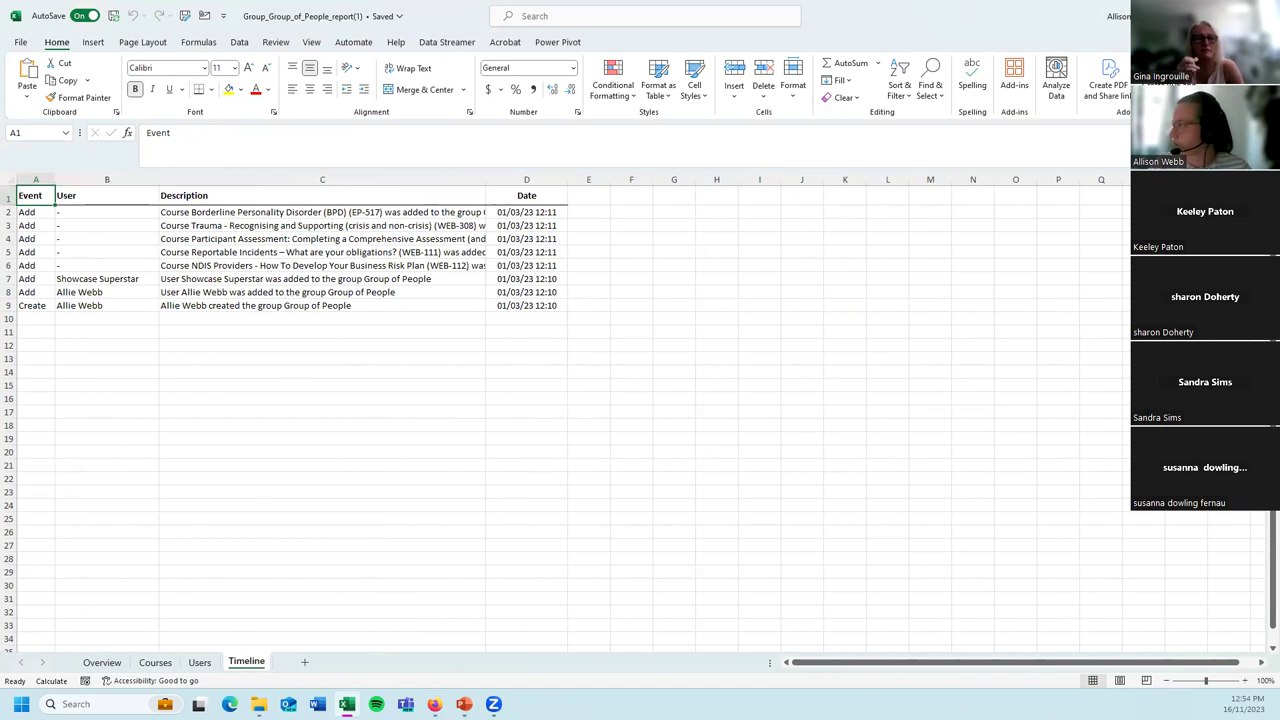
Switch back to the LMS in the browser and examine the export's scheduling options, including custom recipients, without creating a schedule.
{"action": "key", "text": "alt+Tab"}
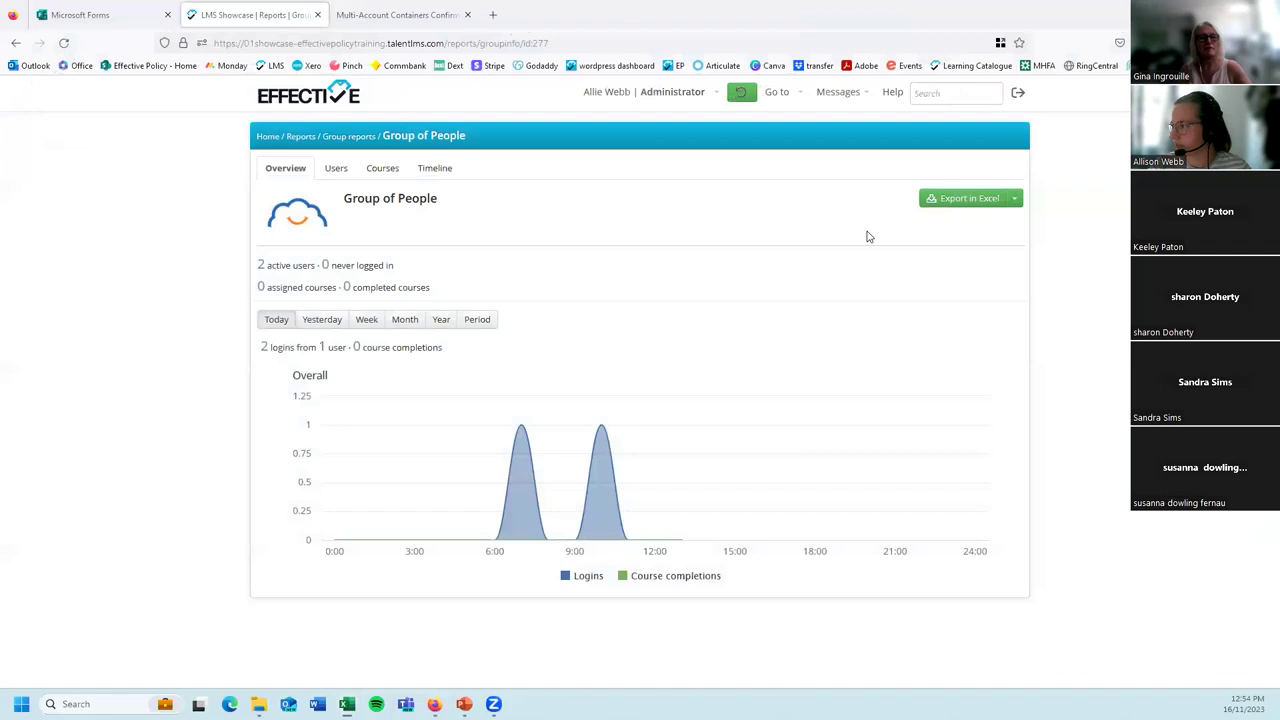
{"action": "left_click", "coordinate": [1015, 201]}
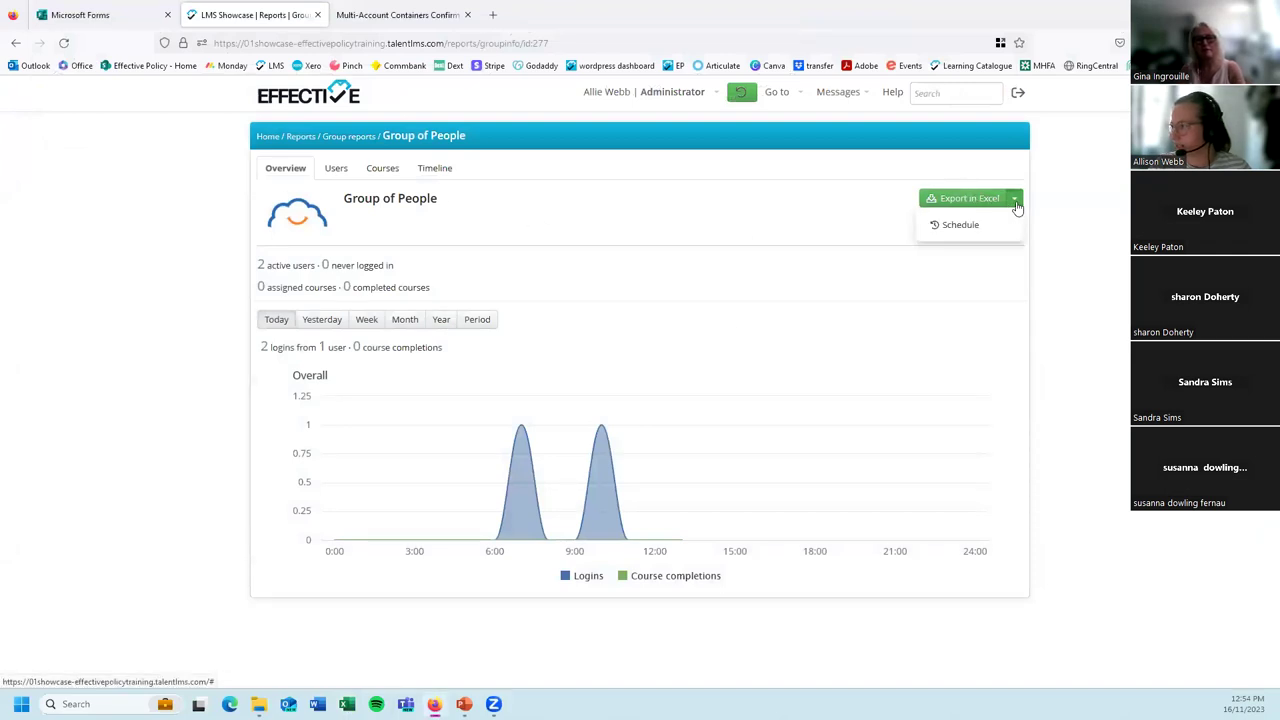
{"action": "left_click", "coordinate": [1006, 222]}
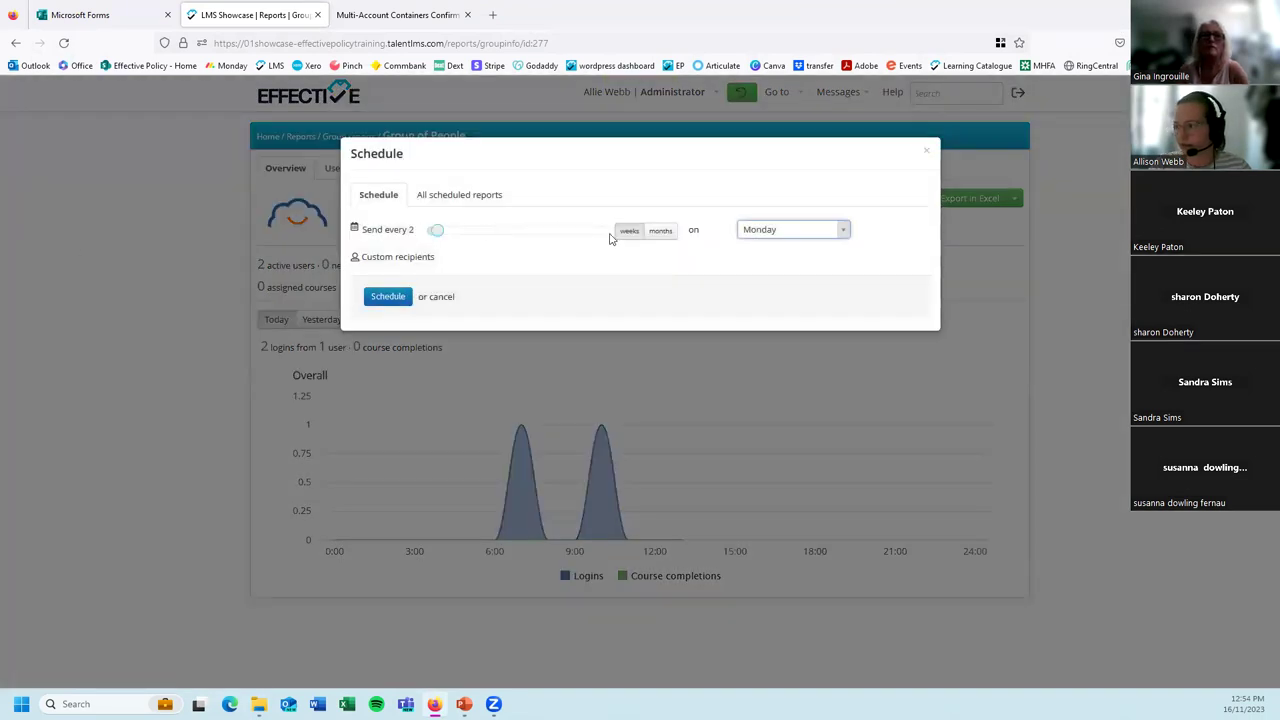
{"action": "left_click", "coordinate": [386, 259]}
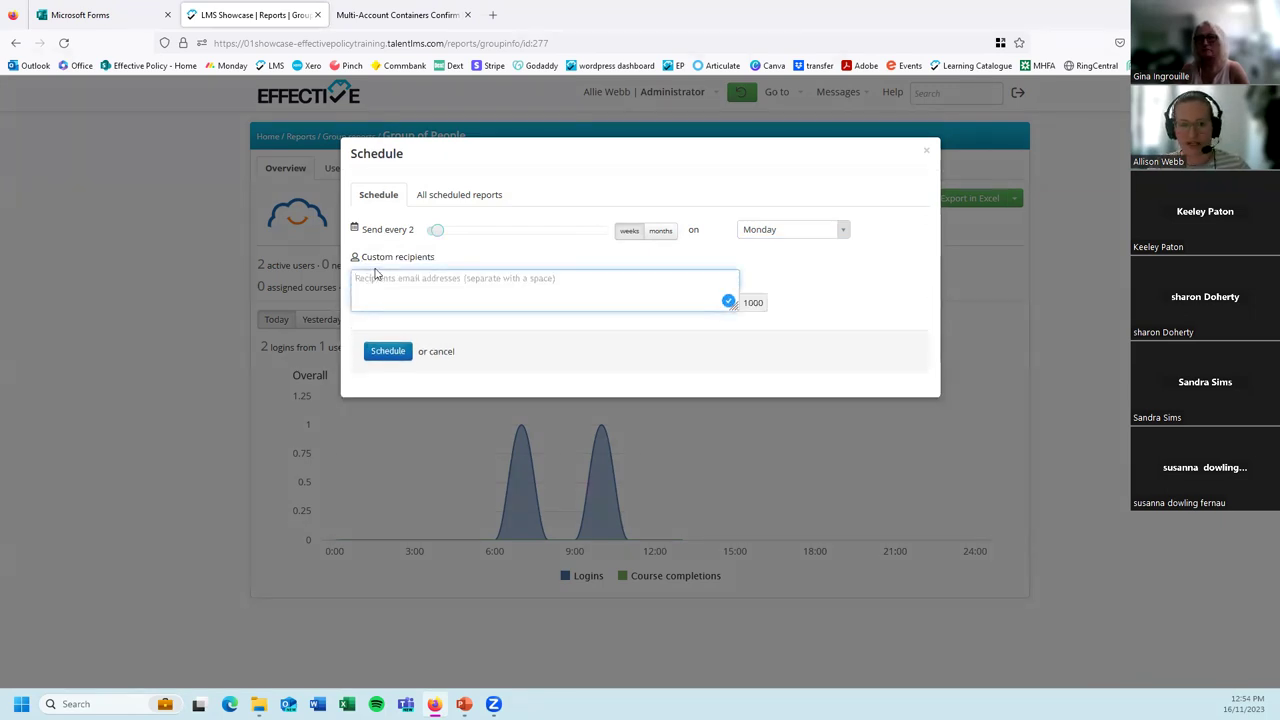
{"action": "left_click", "coordinate": [378, 276]}
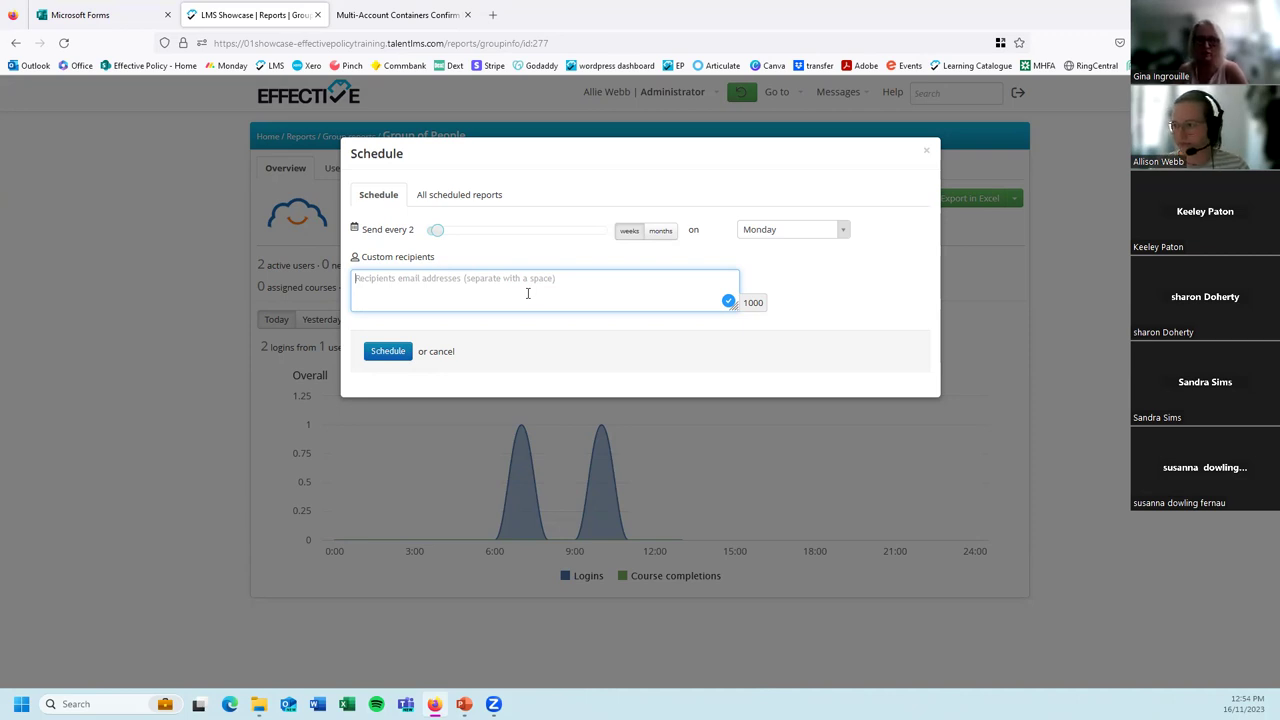
{"action": "left_click", "coordinate": [437, 358]}
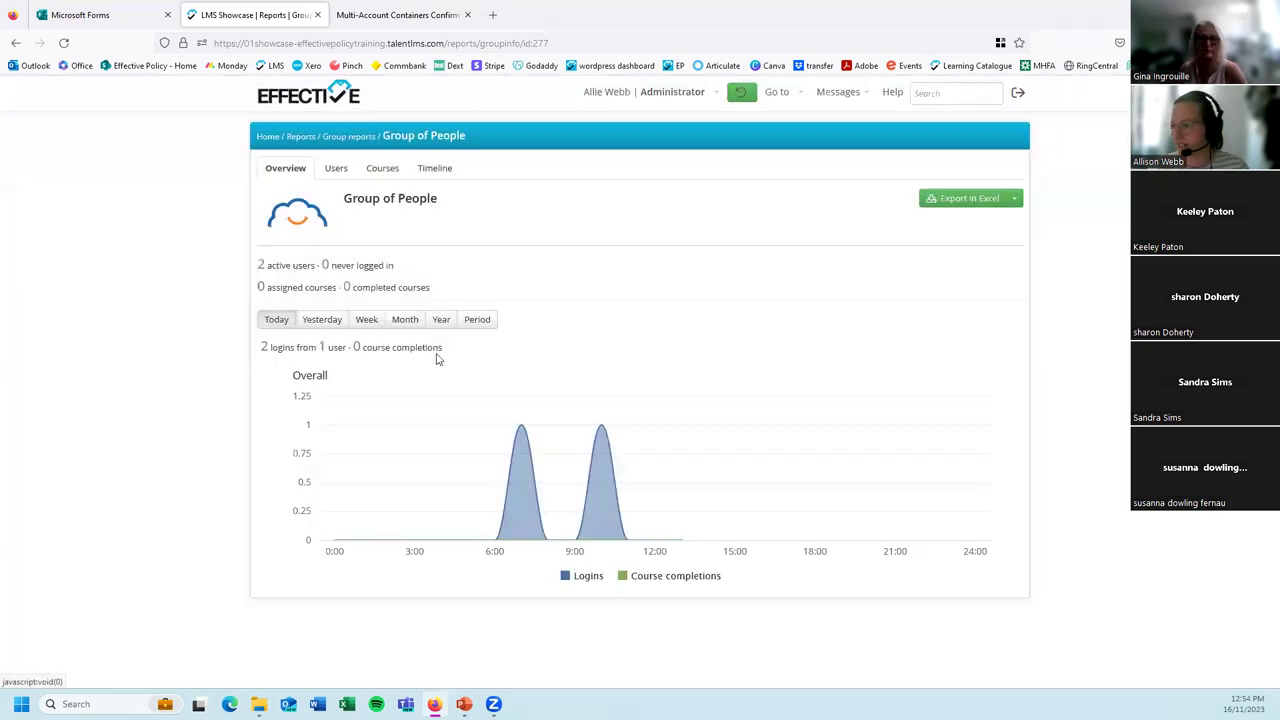
Open the SuperAdmin user's report from the user reports and examine the overview's activity, progress, badges and comparison with others.
{"action": "left_click", "coordinate": [302, 137]}
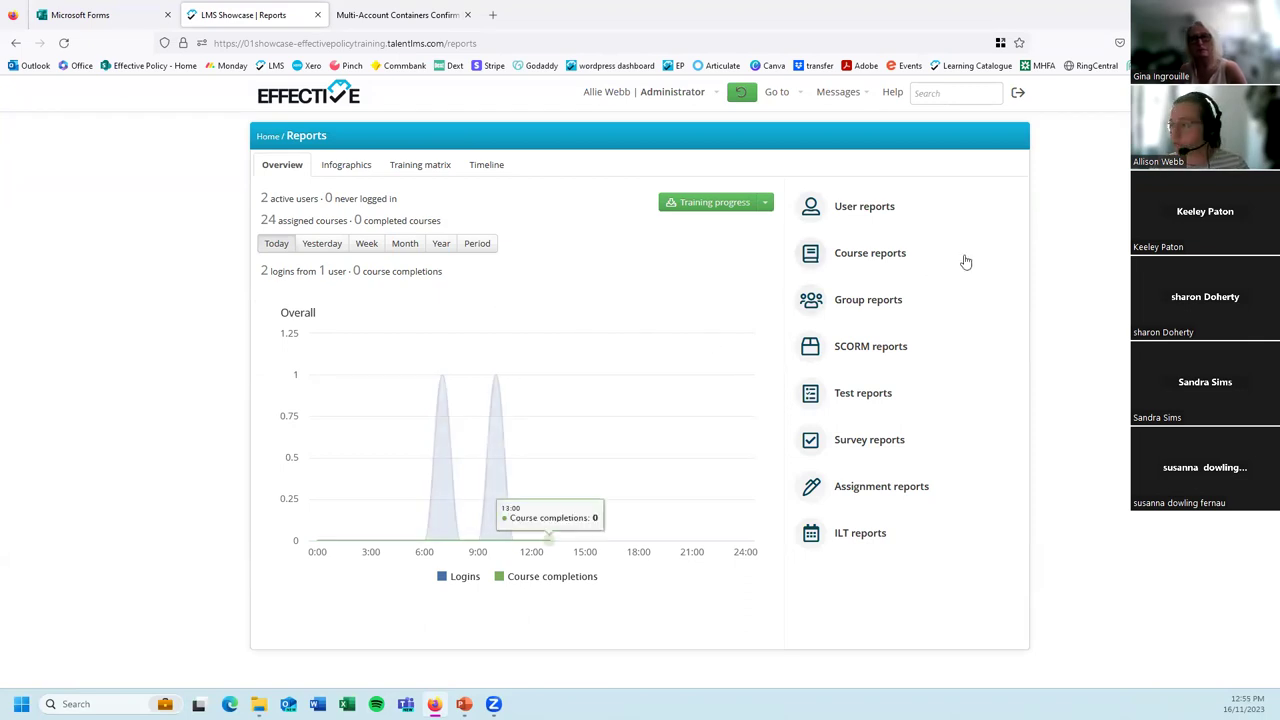
{"action": "left_click", "coordinate": [864, 209]}
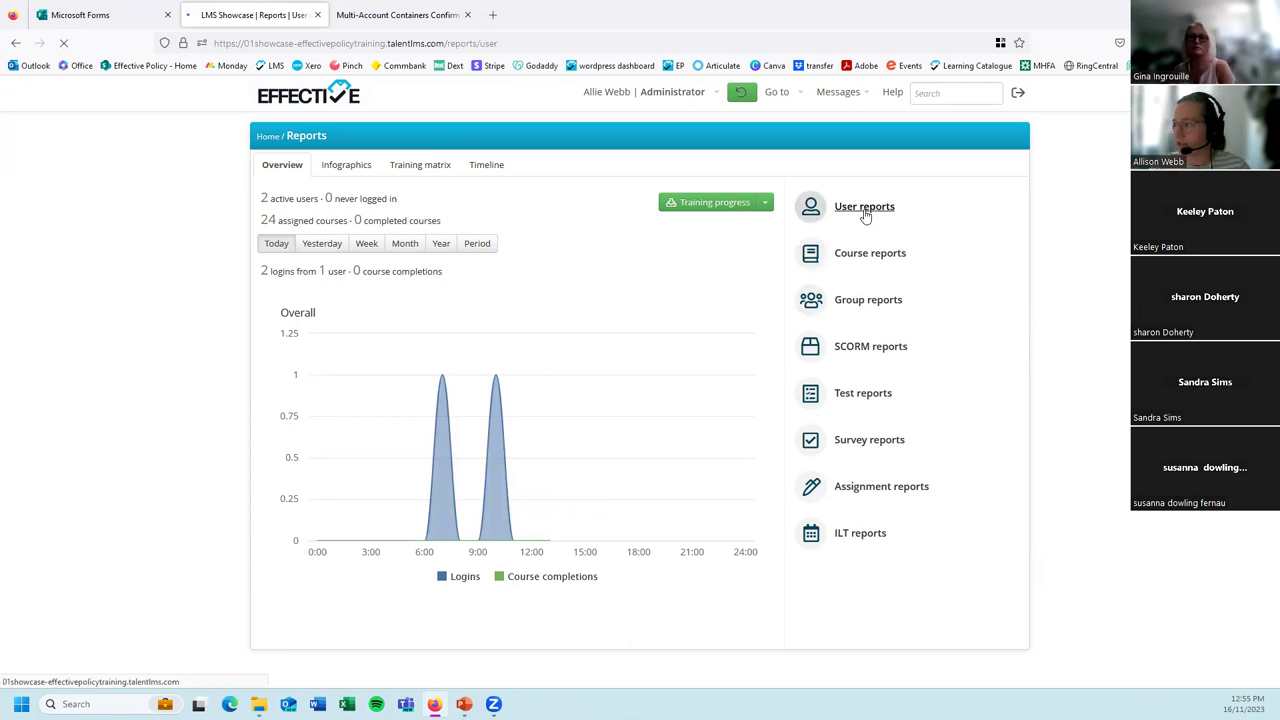
{"action": "left_click", "coordinate": [281, 308]}
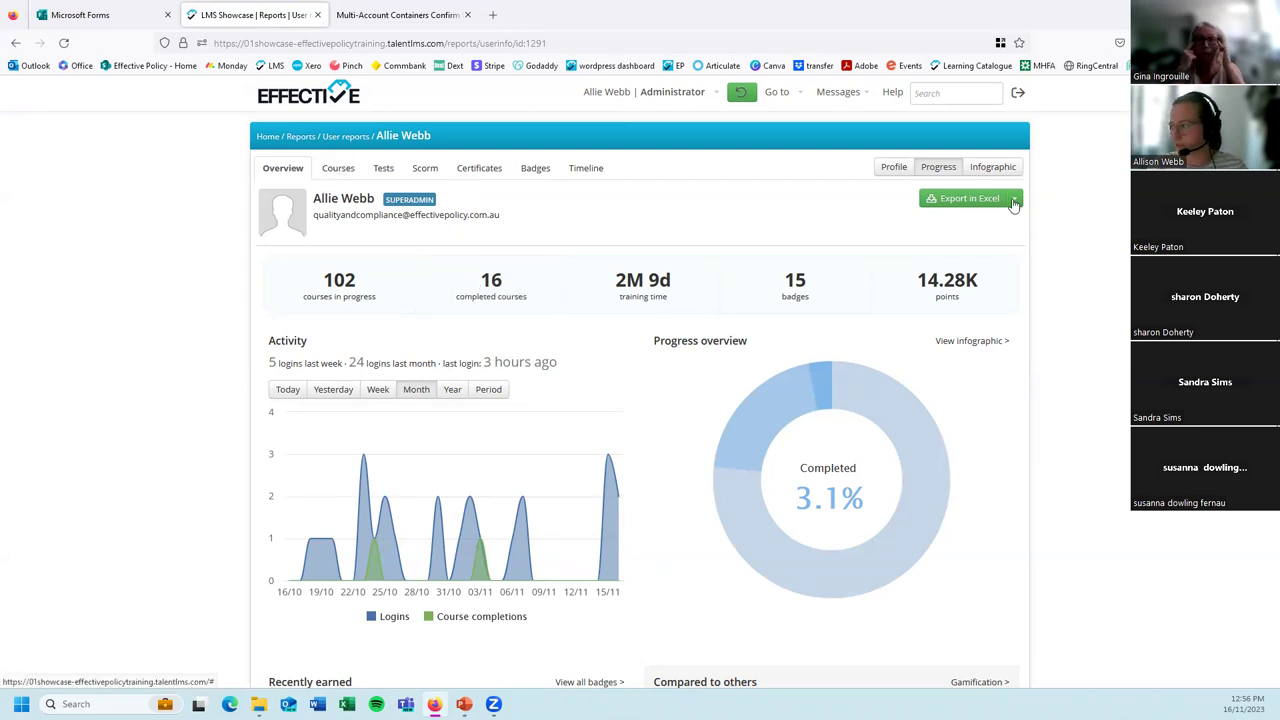
{"action": "scroll", "coordinate": [362, 187], "scroll_direction": "down", "scroll_amount": 2}
{"action": "scroll", "coordinate": [362, 187], "scroll_direction": "up", "scroll_amount": 2}
{"action": "scroll", "coordinate": [276, 293], "scroll_direction": "down", "scroll_amount": 1}
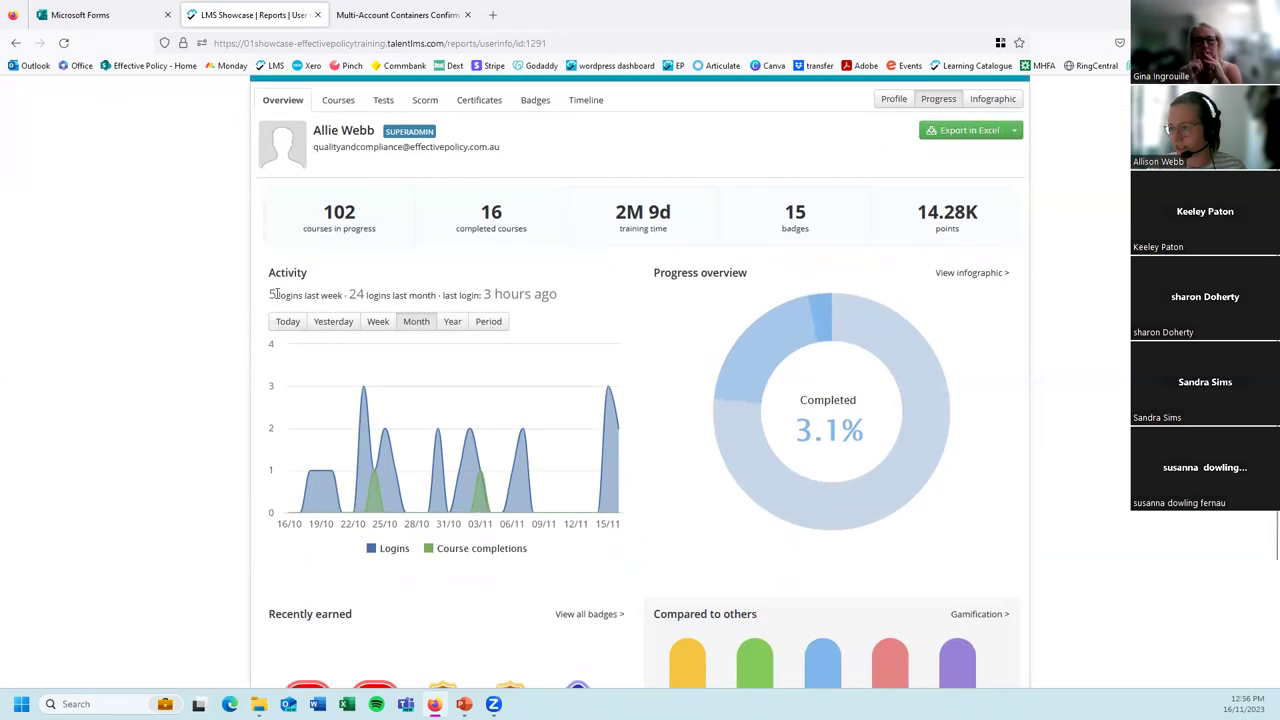
{"action": "scroll", "coordinate": [276, 293], "scroll_direction": "down", "scroll_amount": 3}
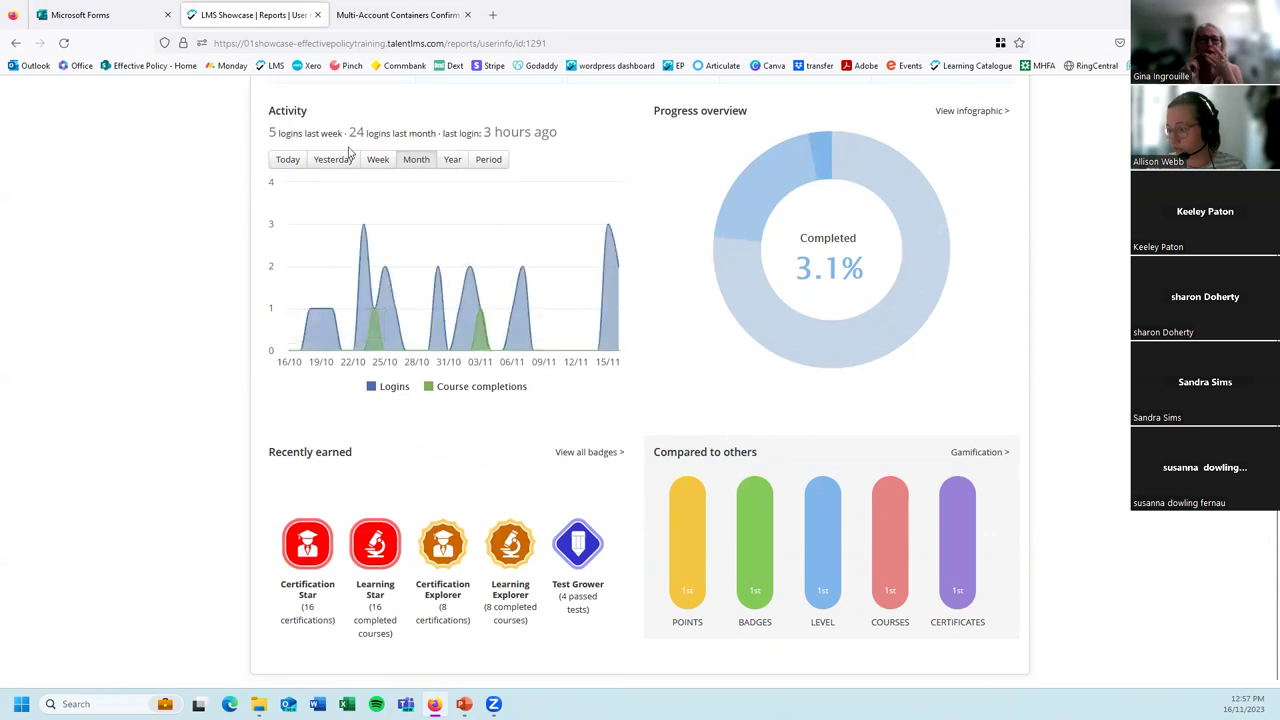
{"action": "scroll", "coordinate": [375, 315], "scroll_direction": "up", "scroll_amount": 3}
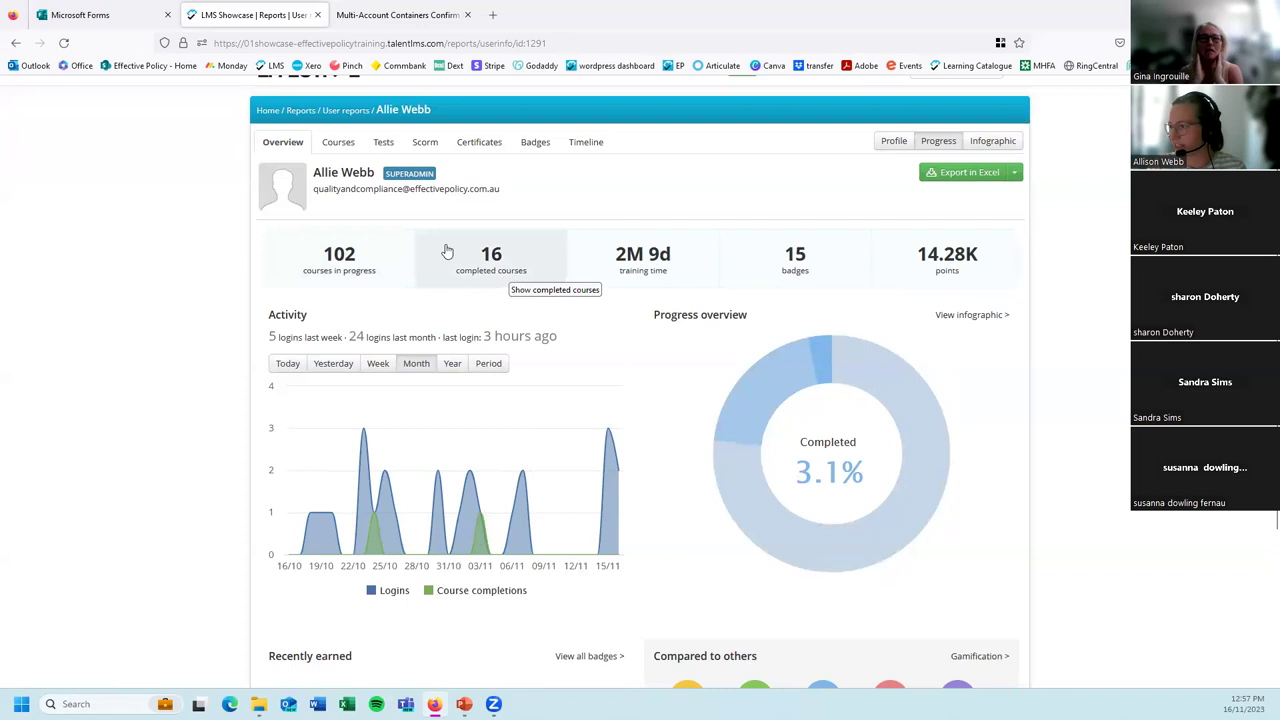
Examine the user's course progress, including the time spent on Implementing an NDIS Support, and sort the courses by time.
{"action": "left_click", "coordinate": [336, 142]}
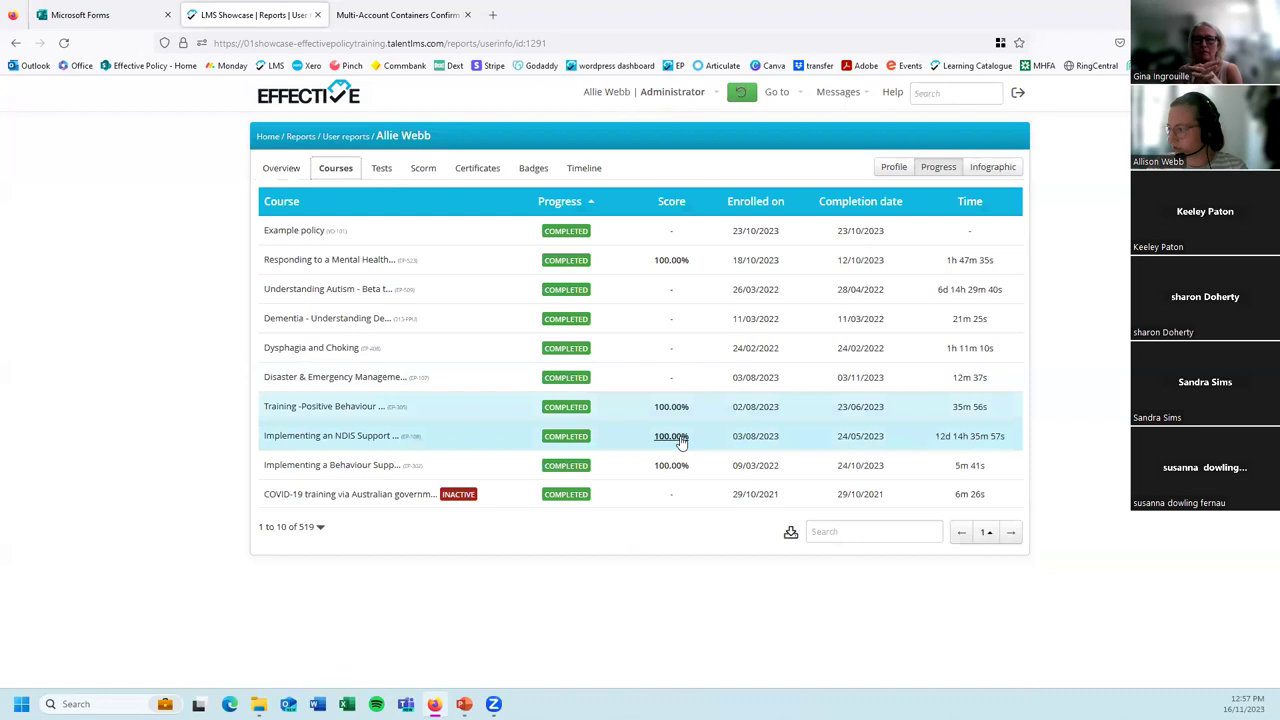
{"action": "double_click", "coordinate": [962, 436]}
{"action": "left_click", "coordinate": [1009, 440]}
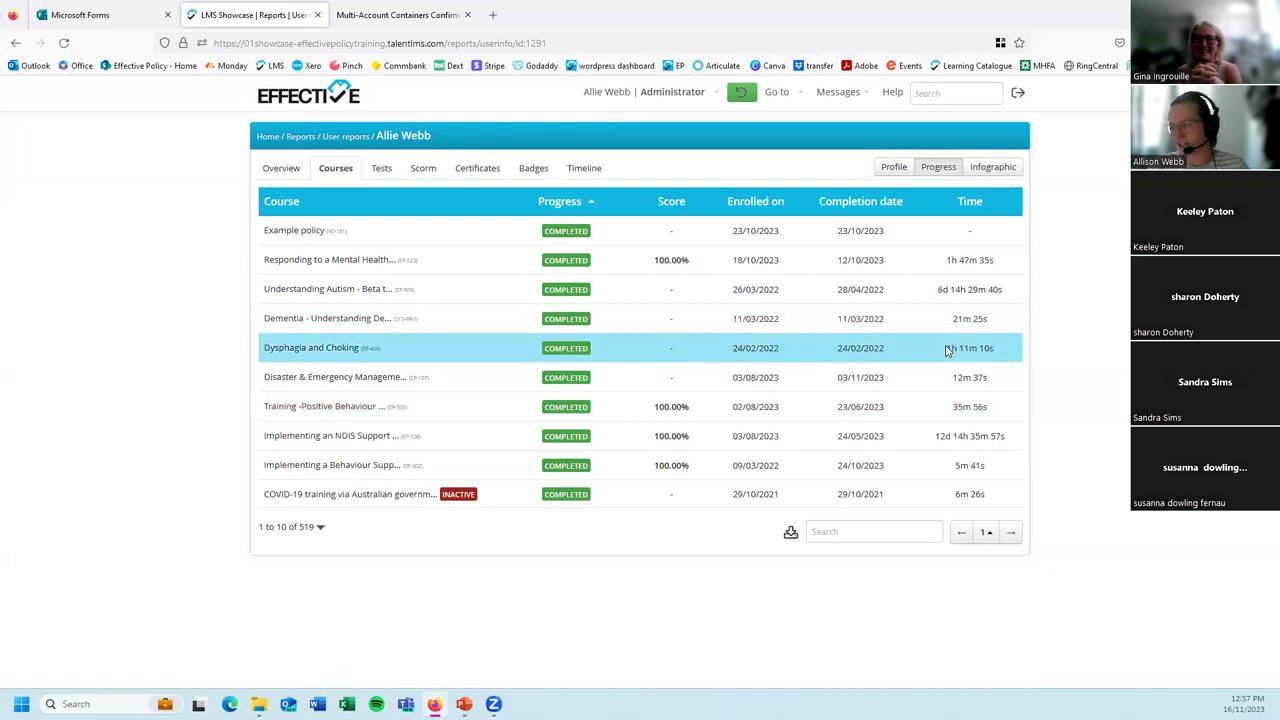
{"action": "left_click", "coordinate": [985, 202]}
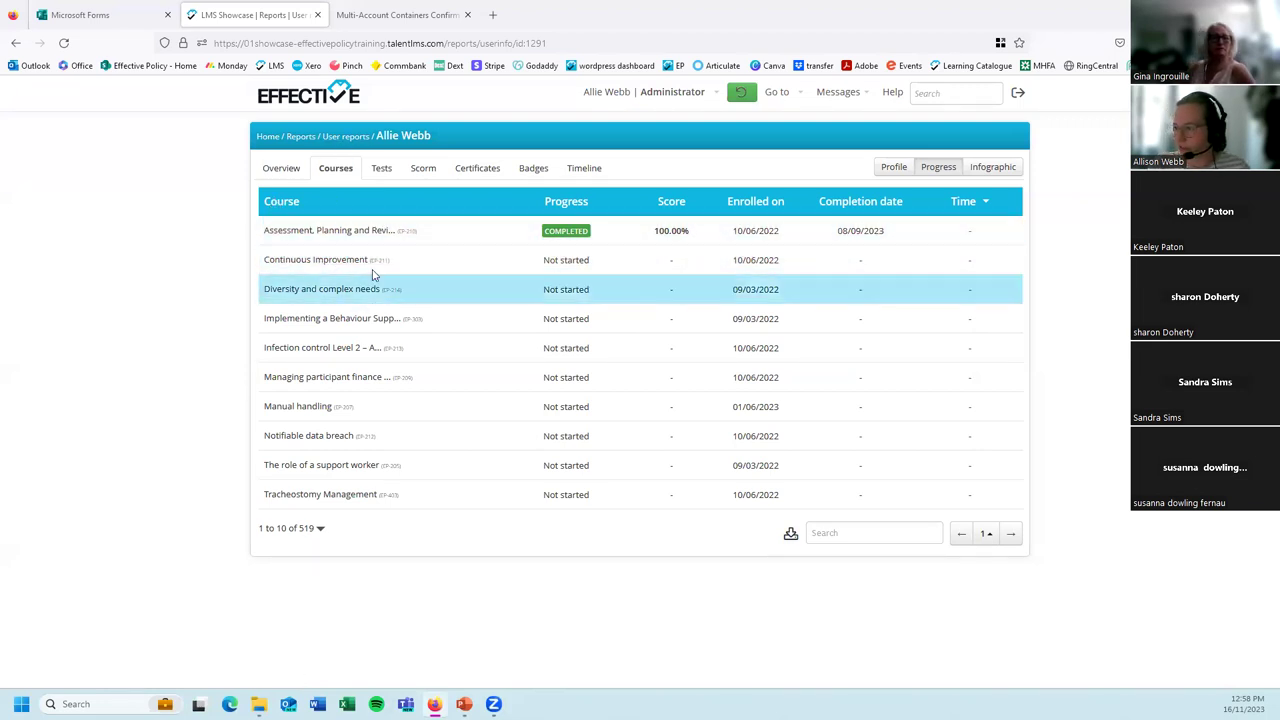
Mark every unit of the Continuous Improvement (EP-211) course as complete for the user, including the knowledge test.
{"action": "left_click", "coordinate": [551, 262]}
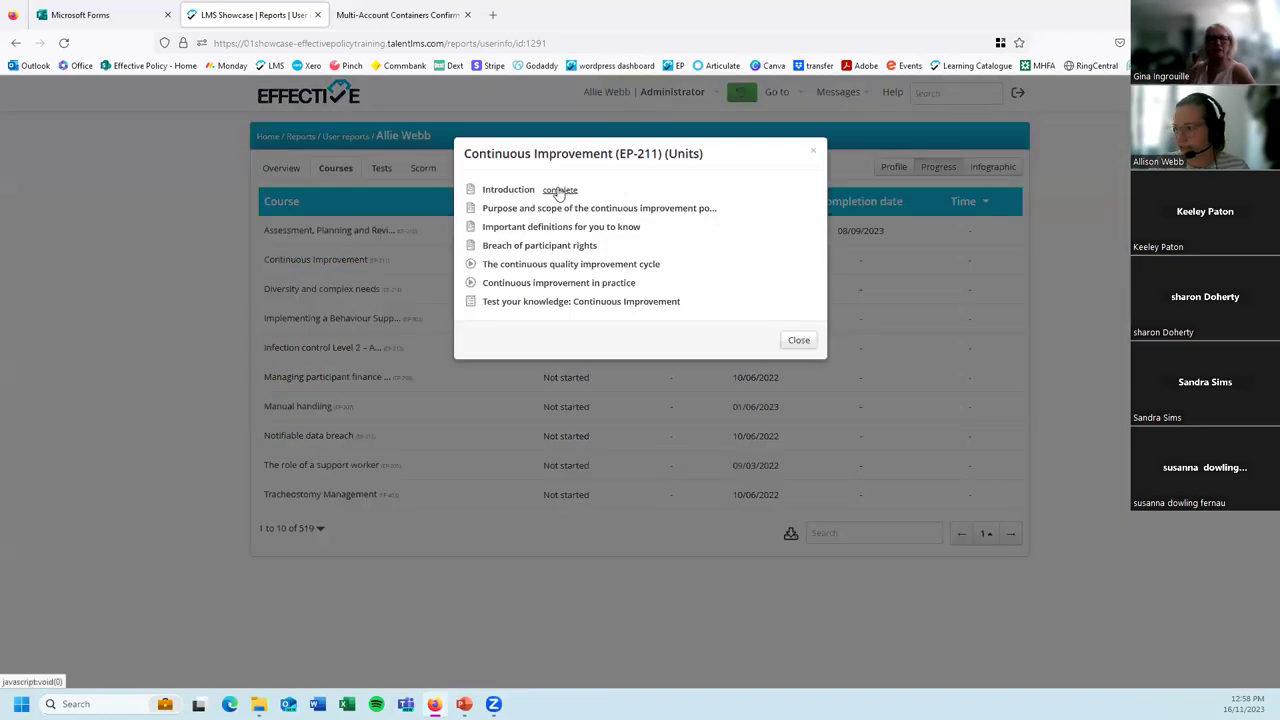
{"action": "left_click", "coordinate": [559, 190]}
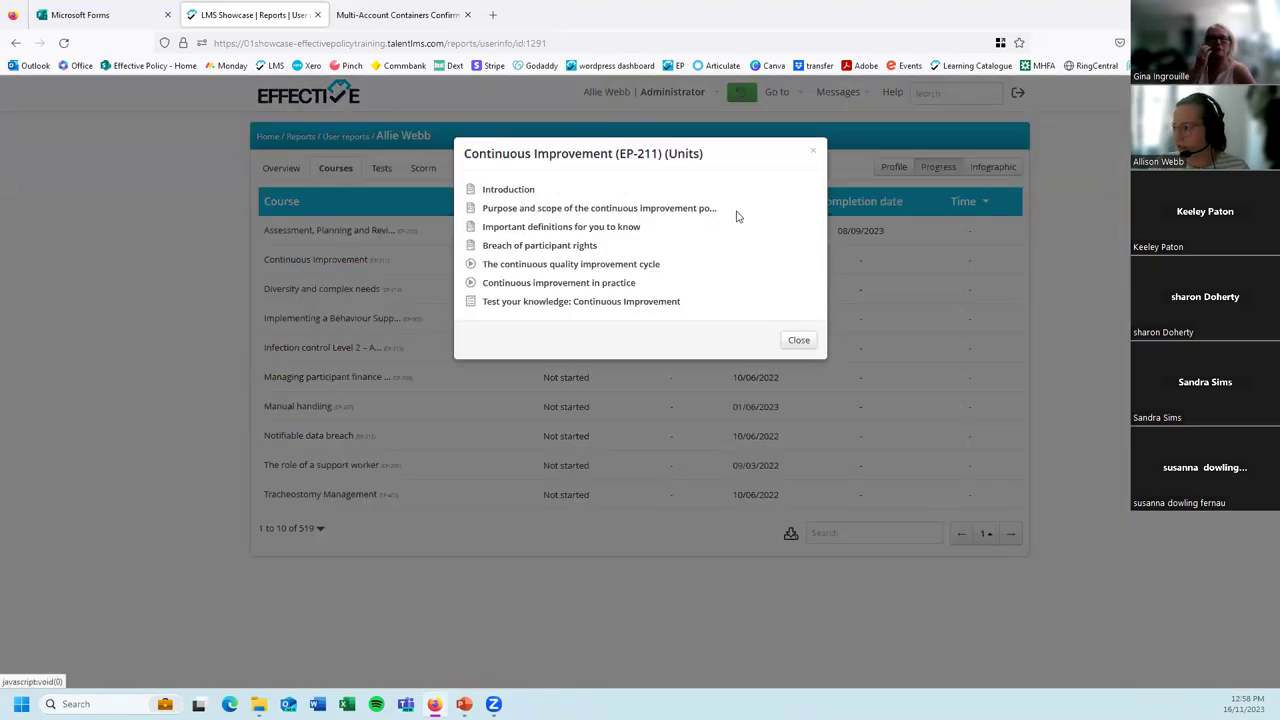
{"action": "left_click", "coordinate": [656, 228]}
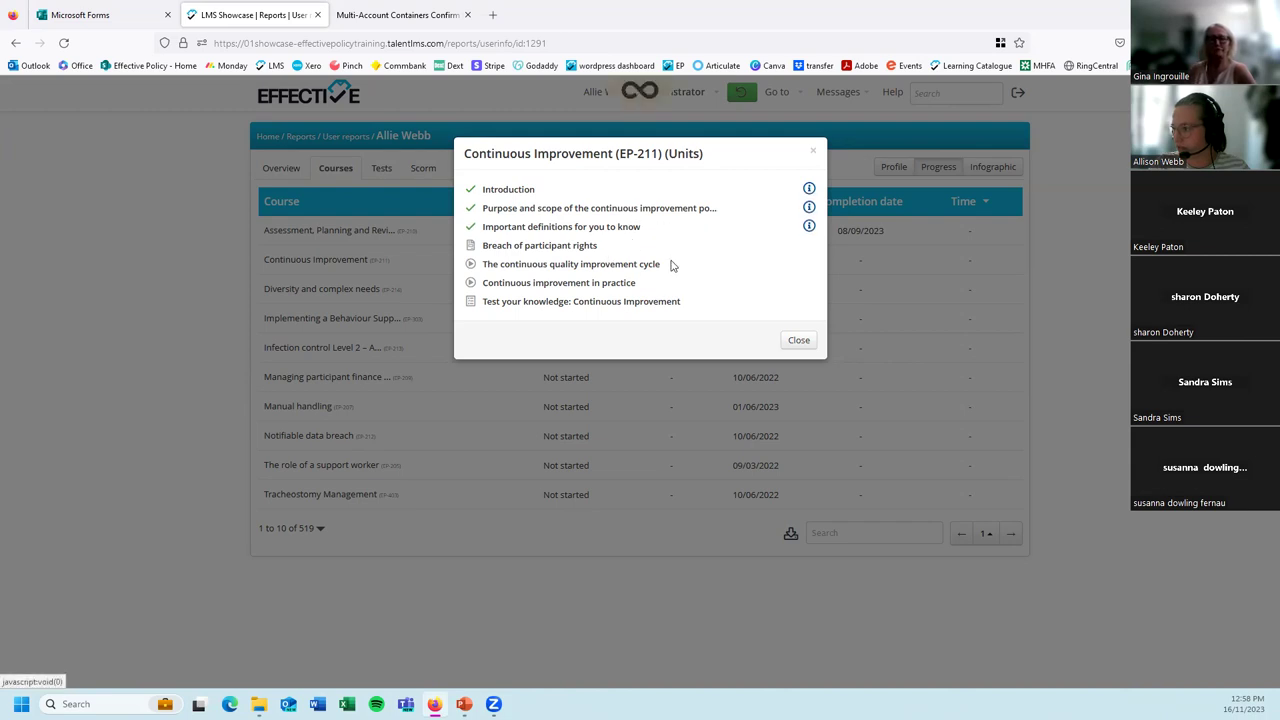
{"action": "left_click", "coordinate": [680, 264]}
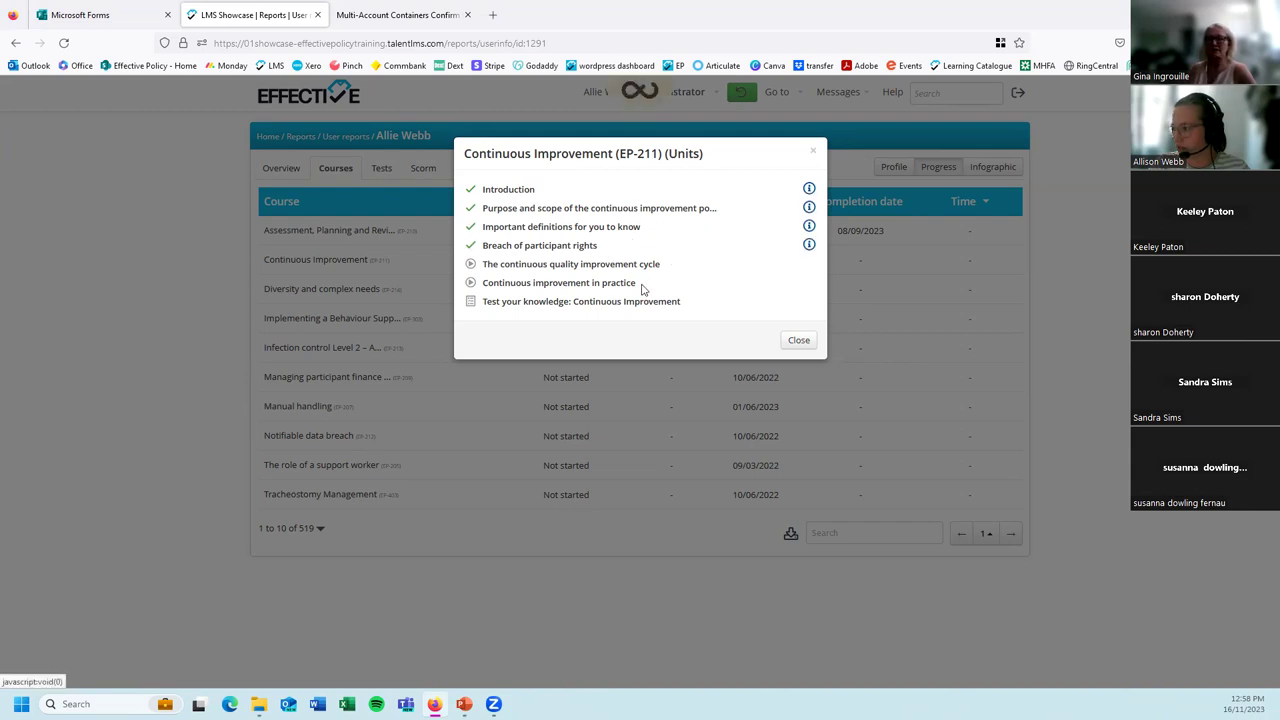
{"action": "left_click", "coordinate": [699, 303]}
{"action": "left_click", "coordinate": [797, 340]}
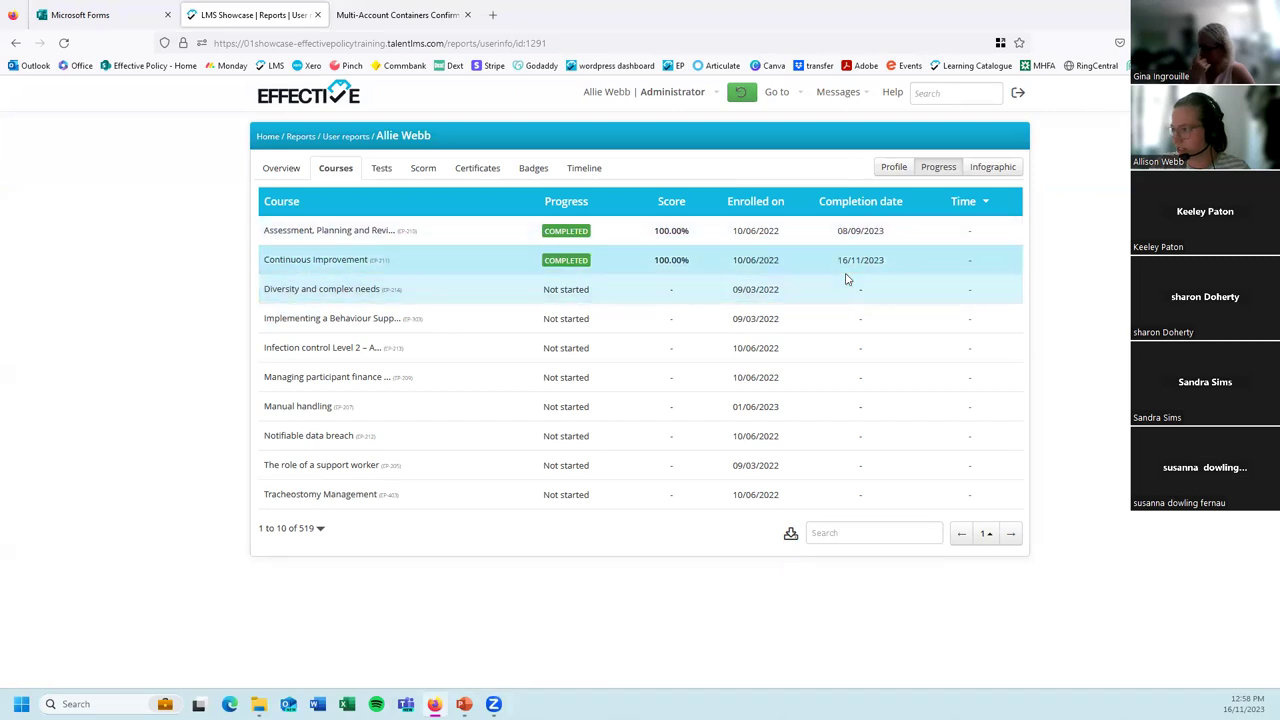
Examine the user's certificates with their issue and expiration dates, plus the test and SCORM results.
{"action": "left_click", "coordinate": [470, 179]}
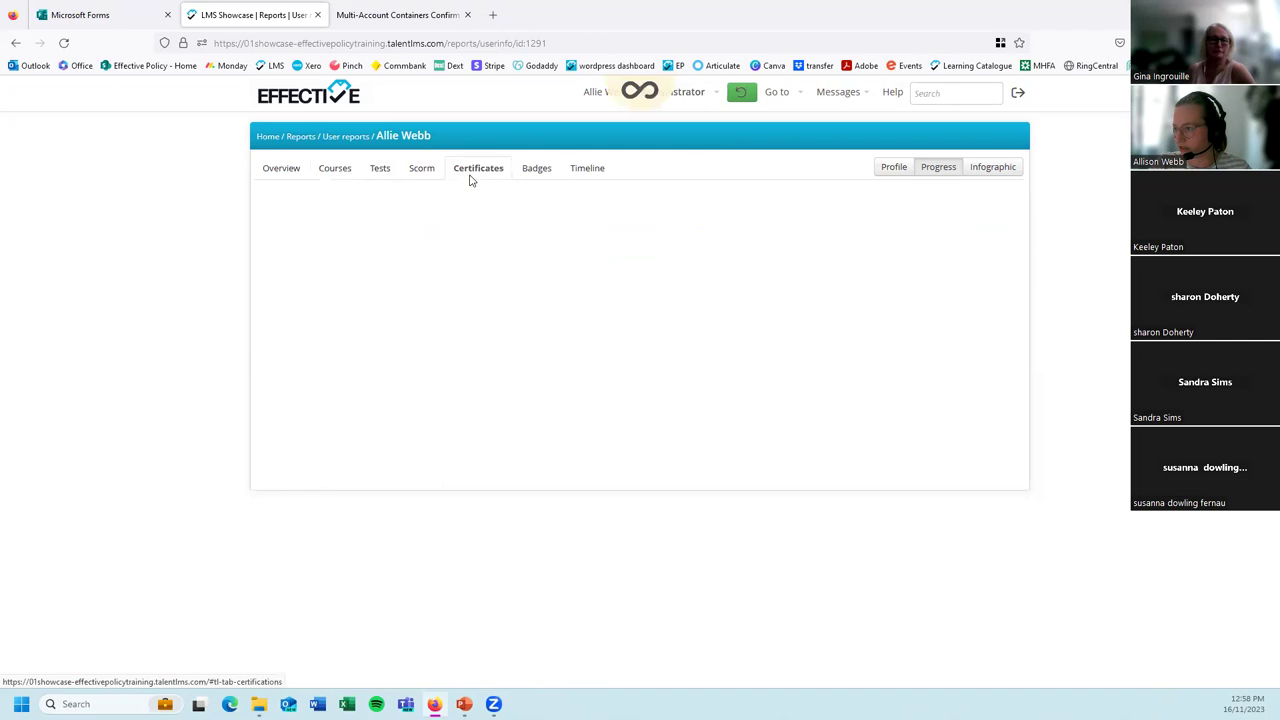
{"action": "mouse_move", "coordinate": [272, 388]}
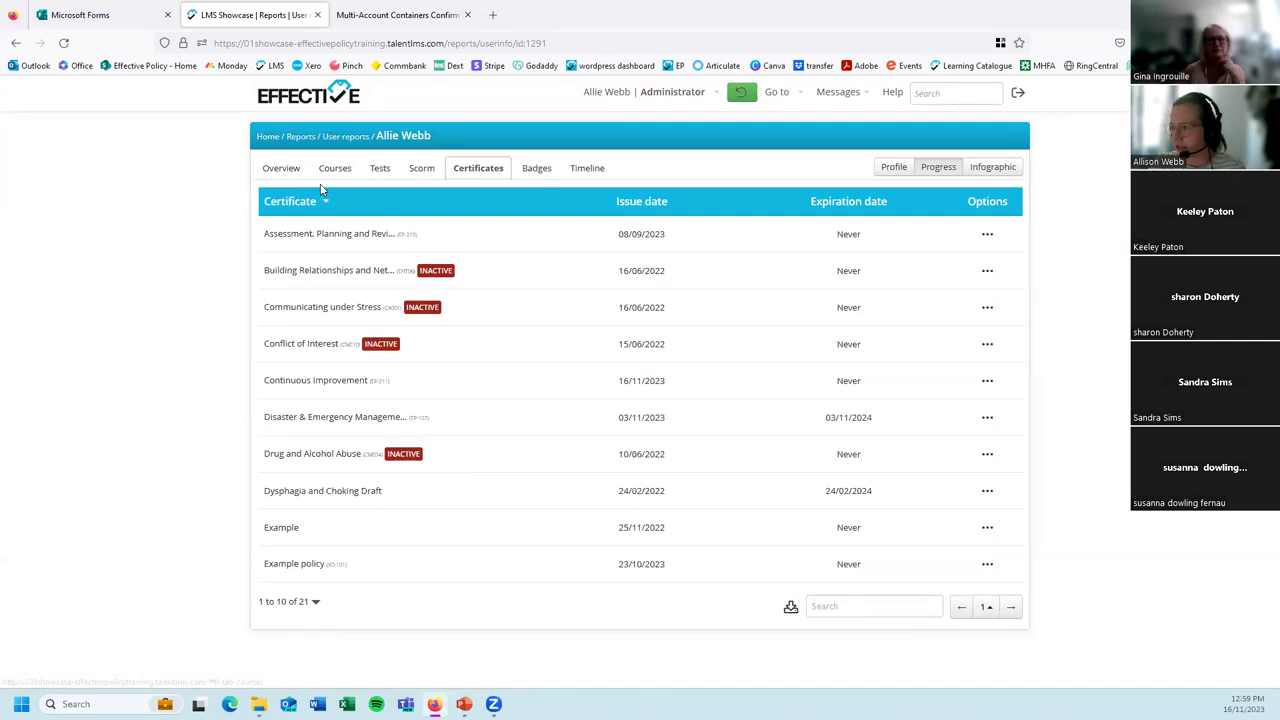
{"action": "left_click", "coordinate": [378, 172]}
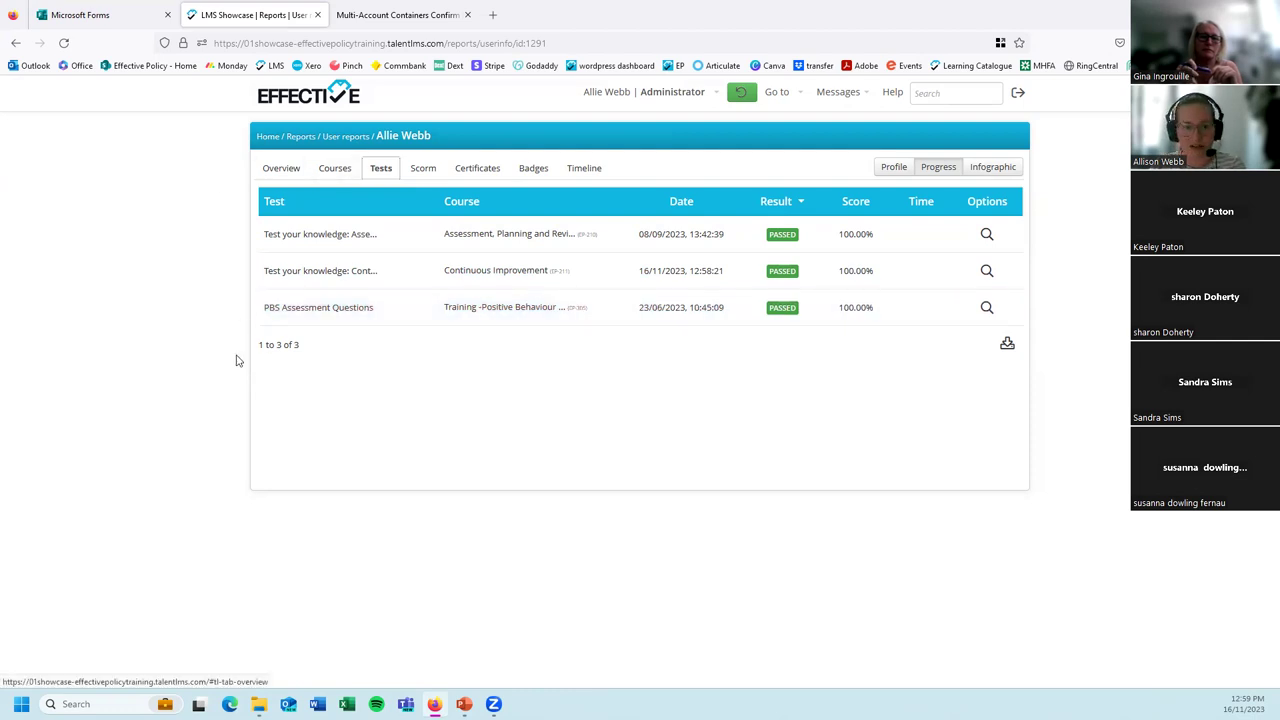
{"action": "left_click", "coordinate": [422, 169]}
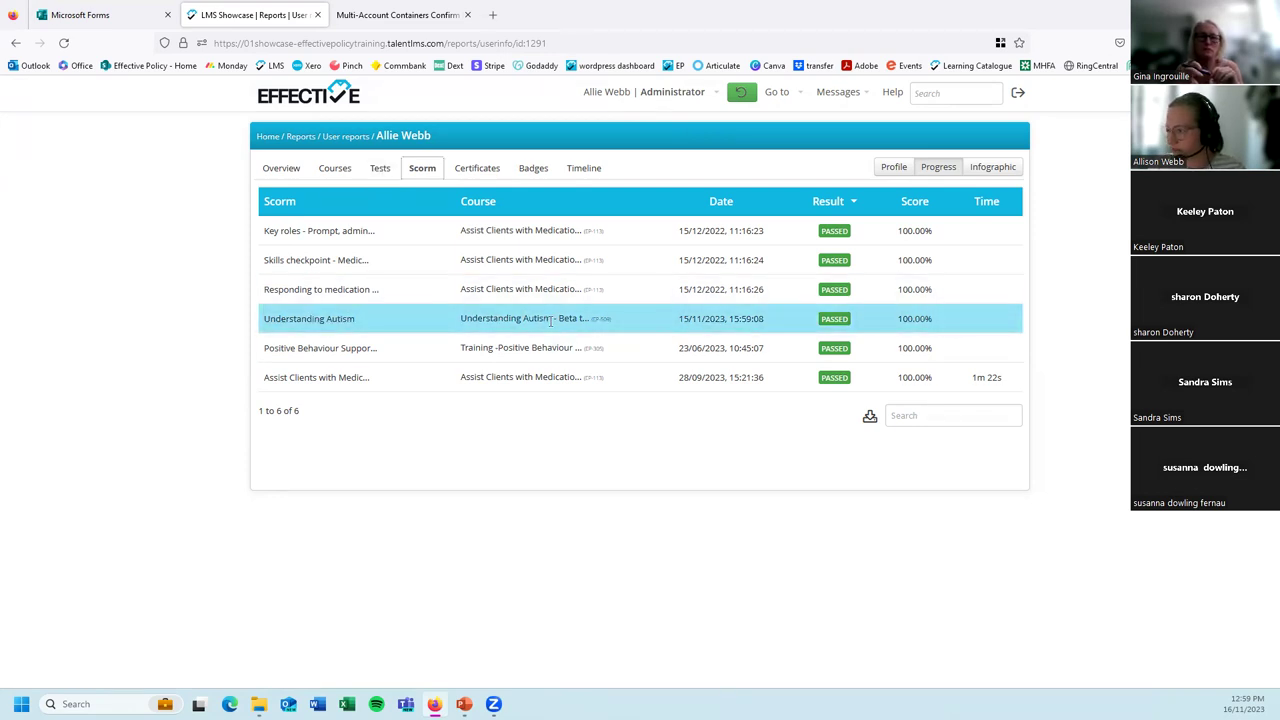
Open the user's PBS Assessment Questions test submission and examine the questions and submitted answers.
{"action": "left_click", "coordinate": [380, 172]}
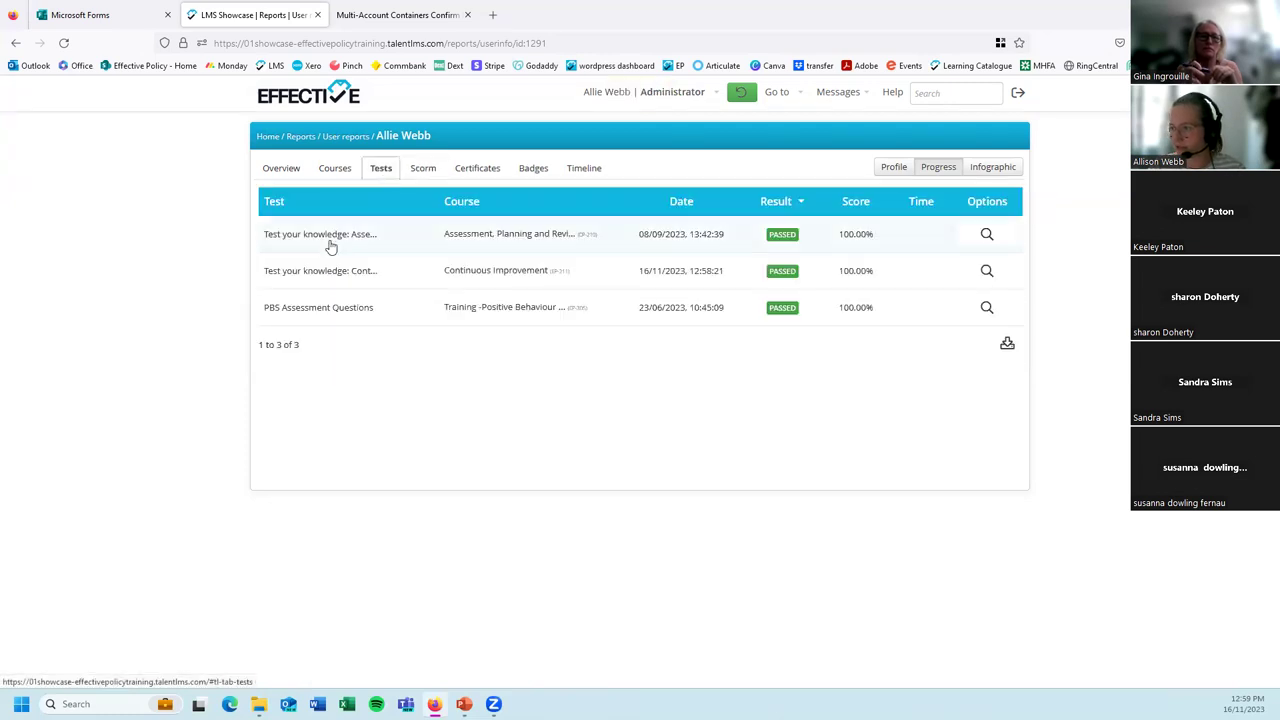
{"action": "left_click", "coordinate": [987, 309]}
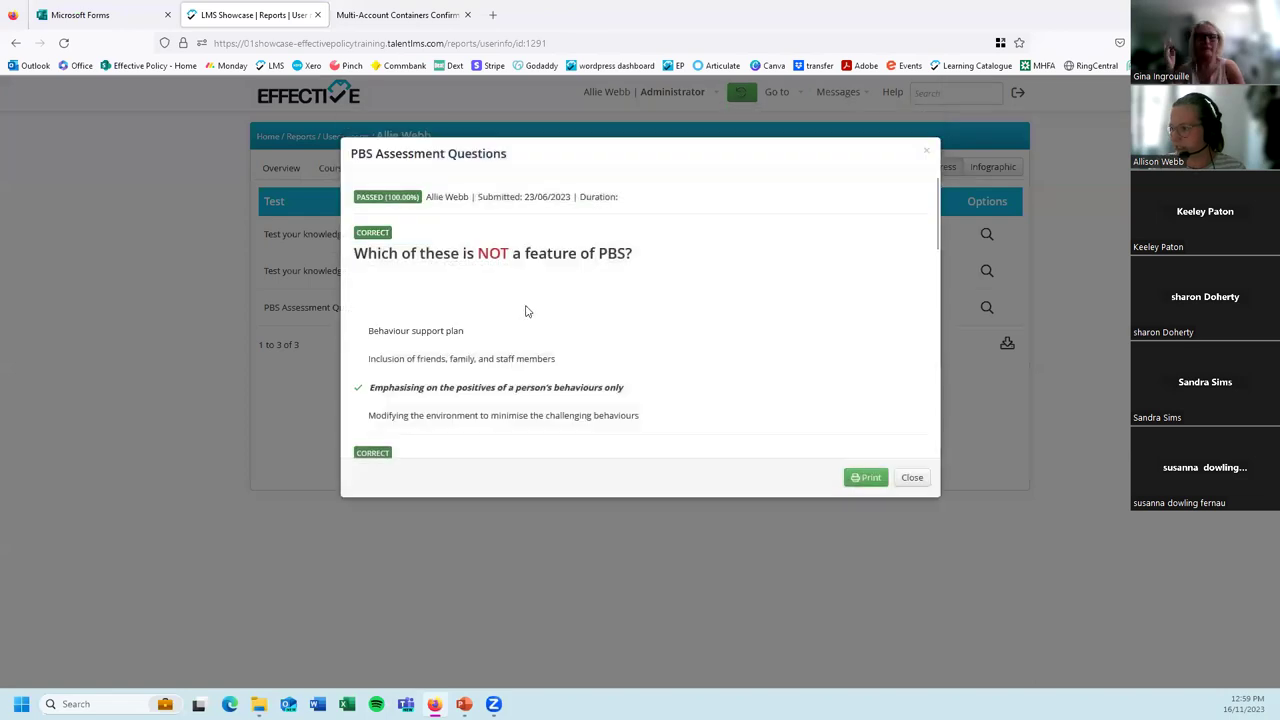
{"action": "scroll", "coordinate": [480, 307], "scroll_direction": "down", "scroll_amount": 5}
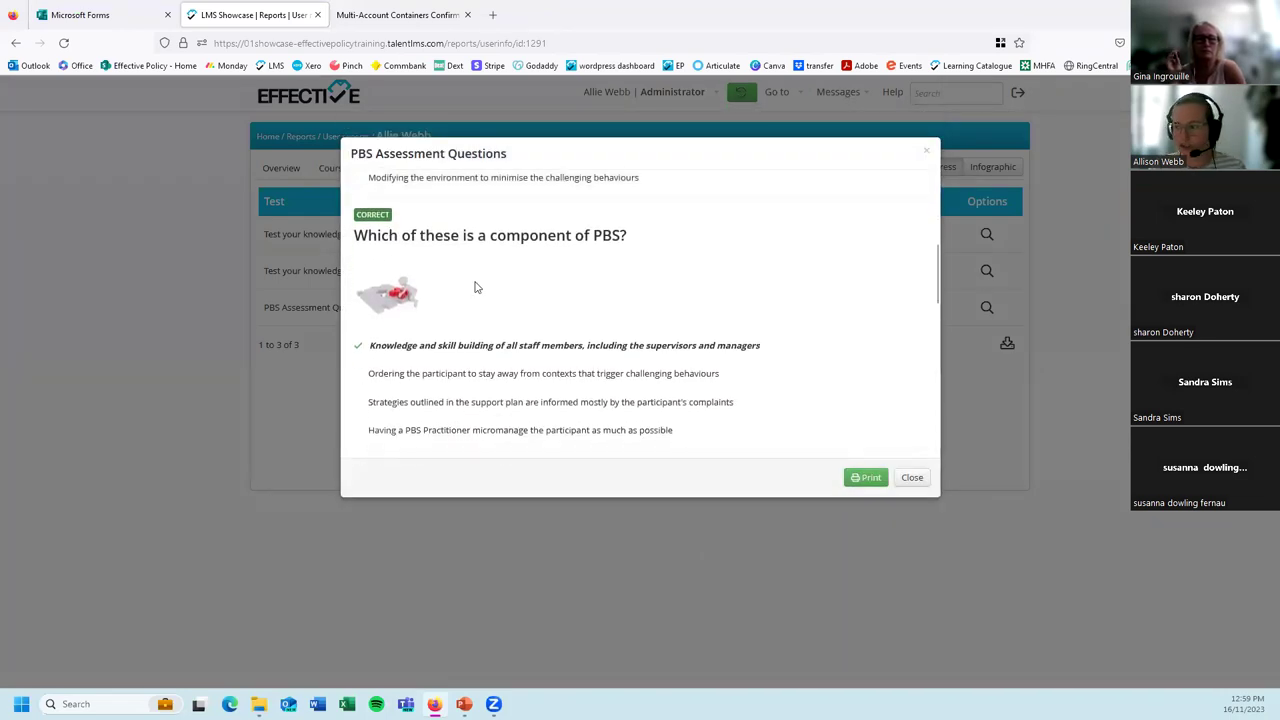
{"action": "scroll", "coordinate": [691, 423], "scroll_direction": "down", "scroll_amount": 2}
{"action": "scroll", "coordinate": [634, 337], "scroll_direction": "up", "scroll_amount": 6}
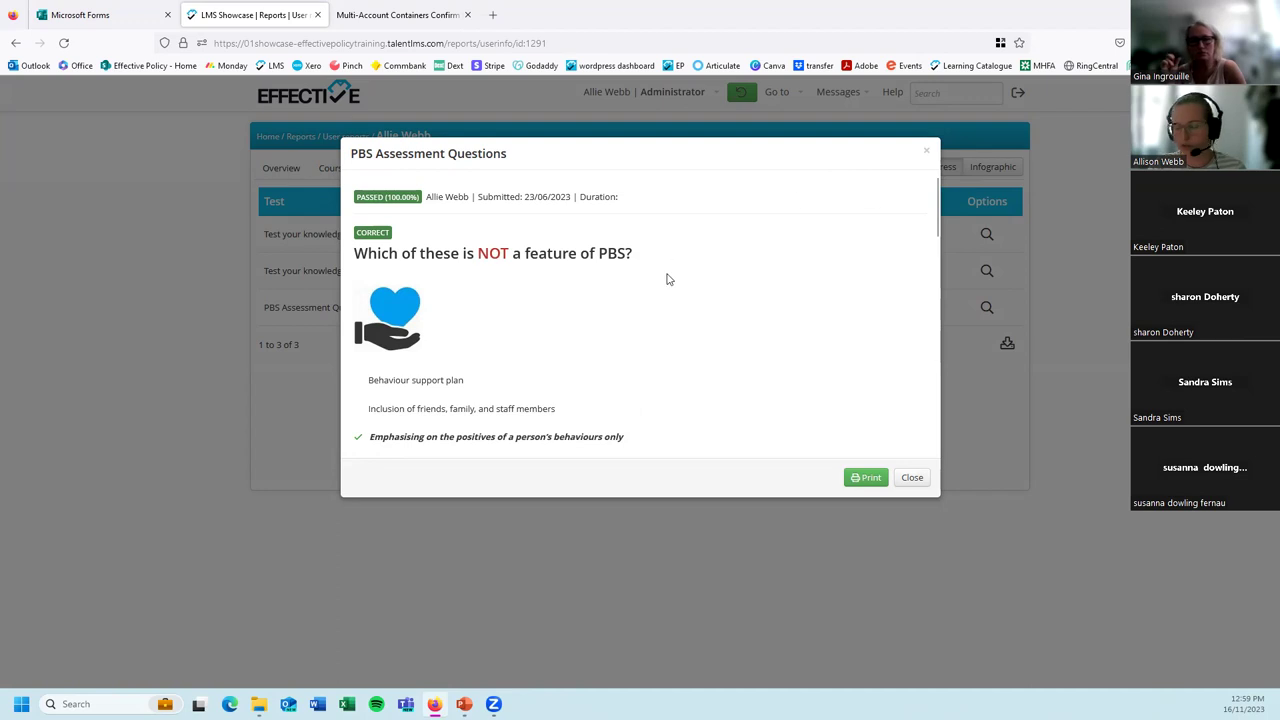
{"action": "scroll", "coordinate": [669, 279], "scroll_direction": "down", "scroll_amount": 1}
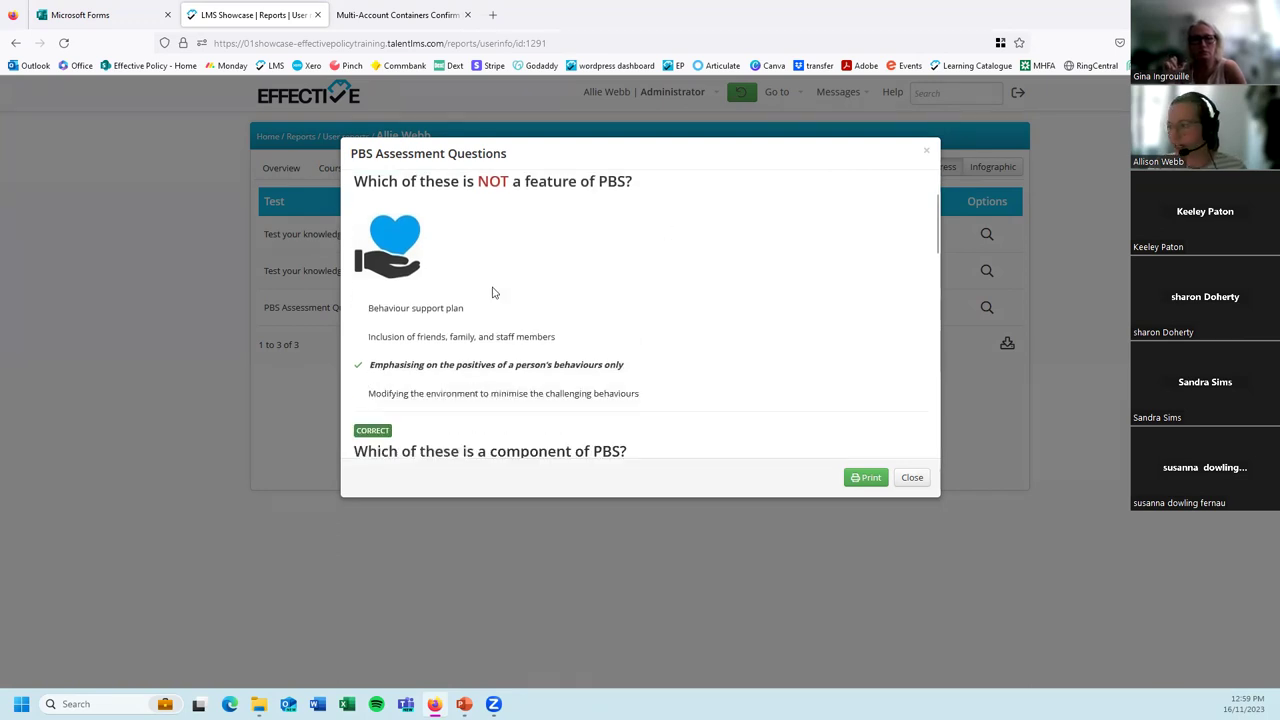
{"action": "scroll", "coordinate": [491, 294], "scroll_direction": "down", "scroll_amount": 6}
{"action": "scroll", "coordinate": [621, 398], "scroll_direction": "down", "scroll_amount": 8}
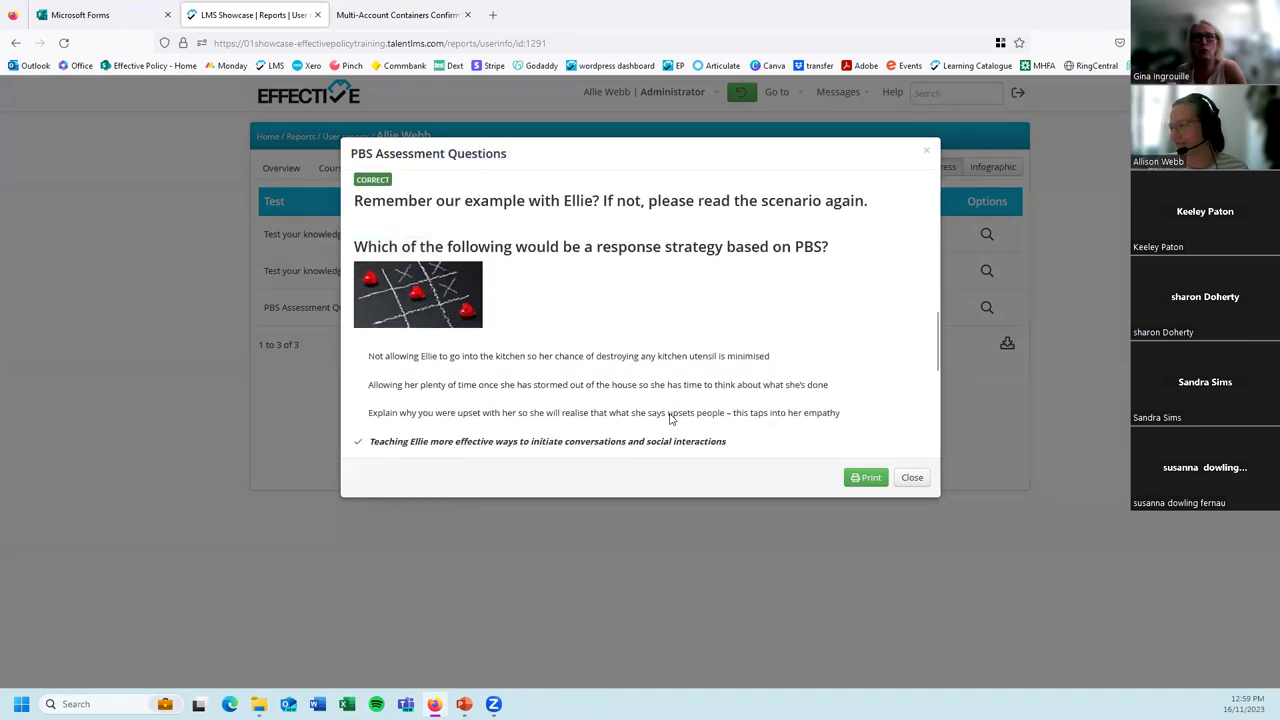
Close the PBS submission, open the Assessment, planning and review test report, and return to the user's test results.
{"action": "left_click", "coordinate": [913, 478]}
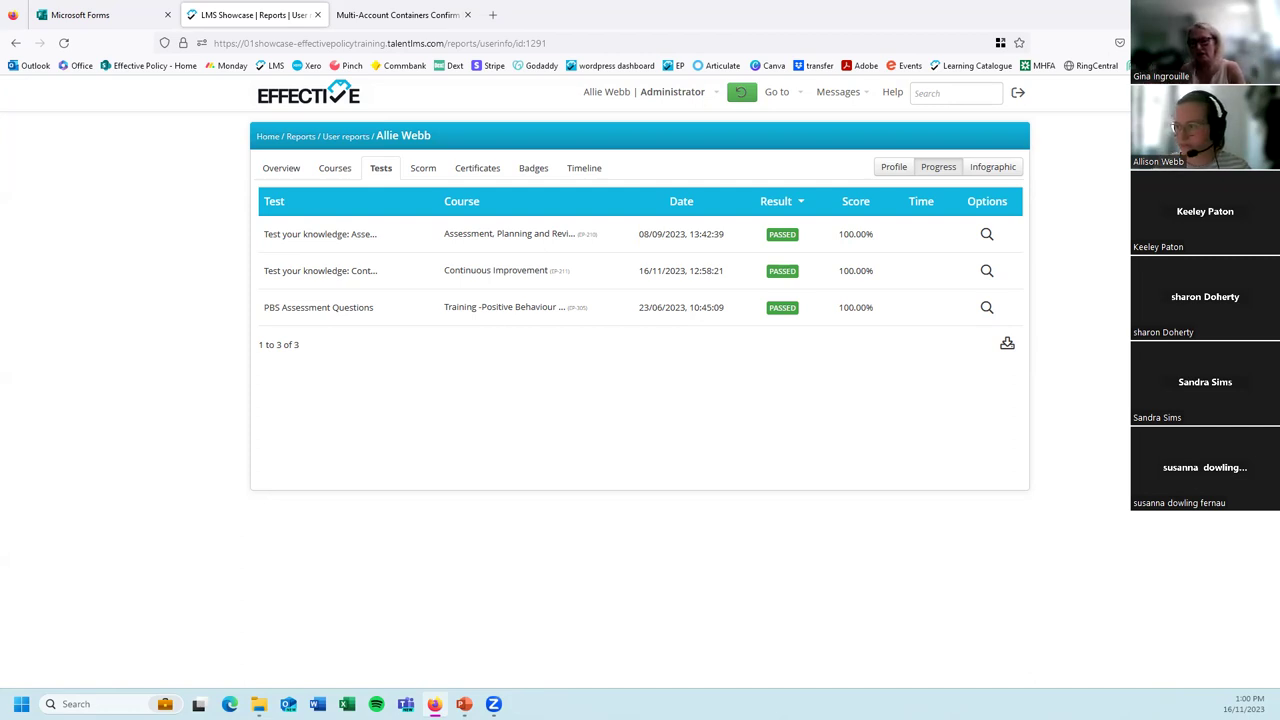
{"action": "left_click", "coordinate": [316, 238]}
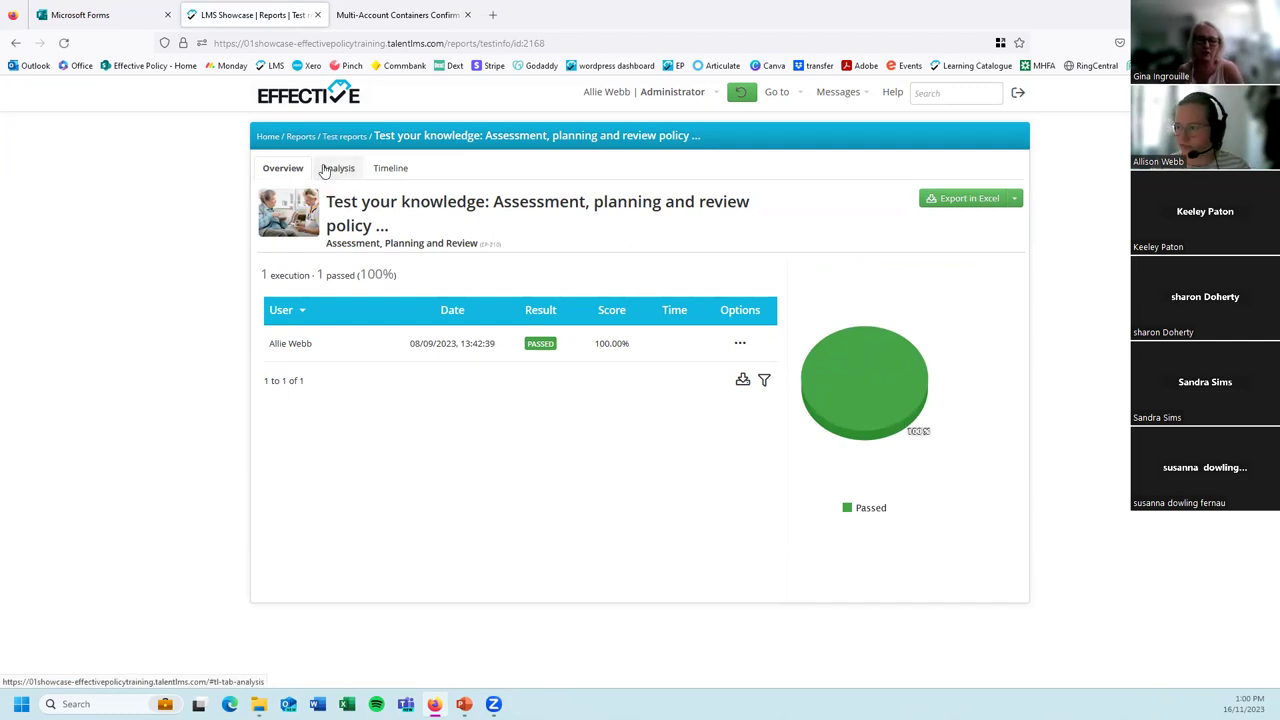
{"action": "left_click", "coordinate": [15, 42]}
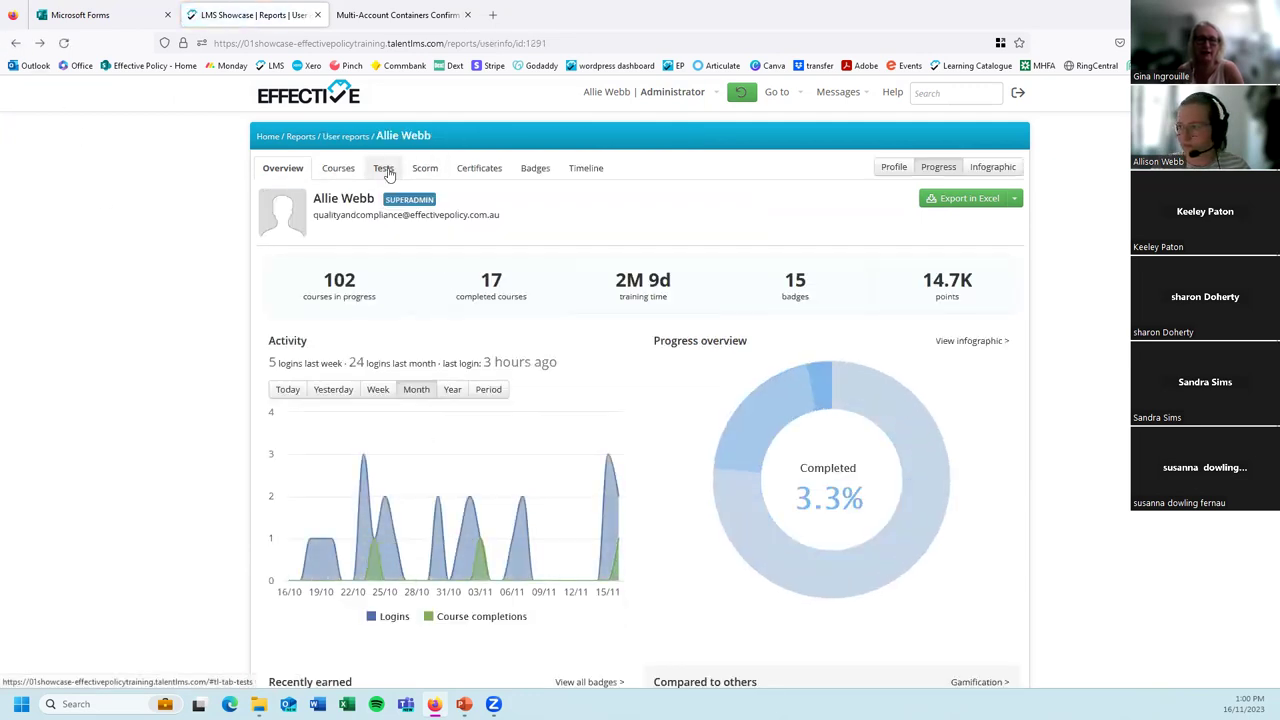
{"action": "left_click", "coordinate": [386, 170]}
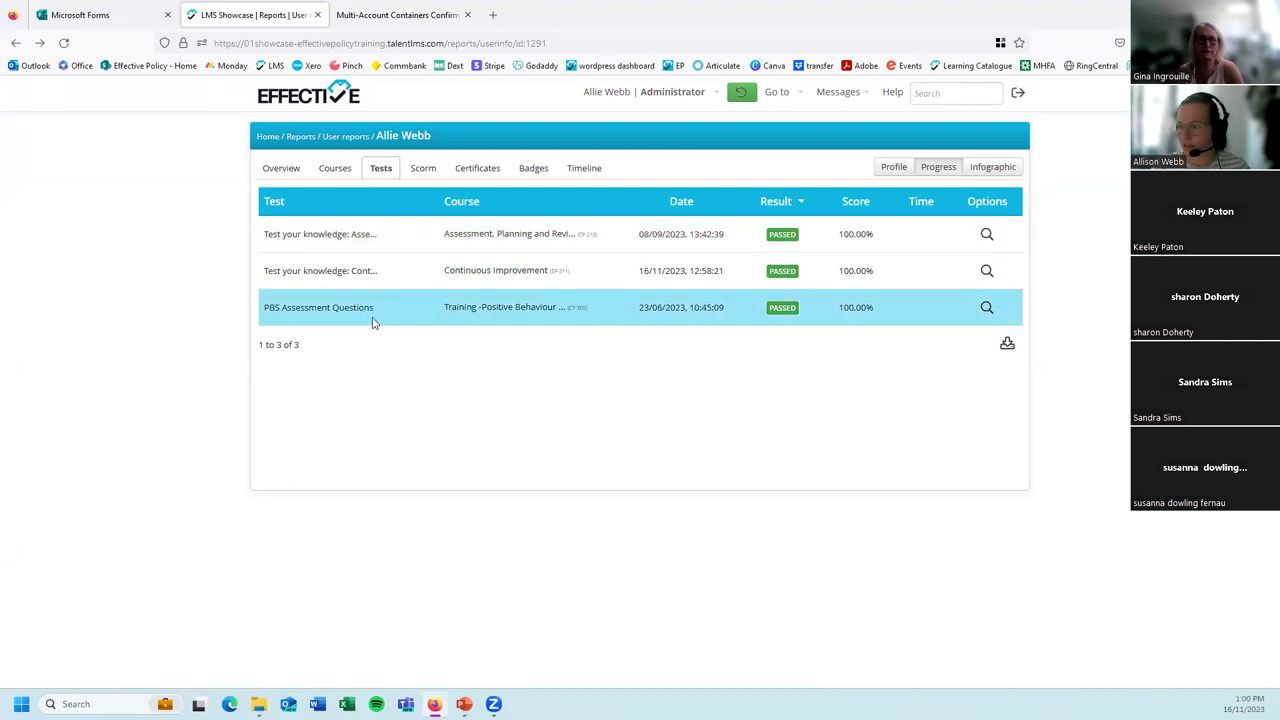
{"action": "left_click", "coordinate": [381, 170]}
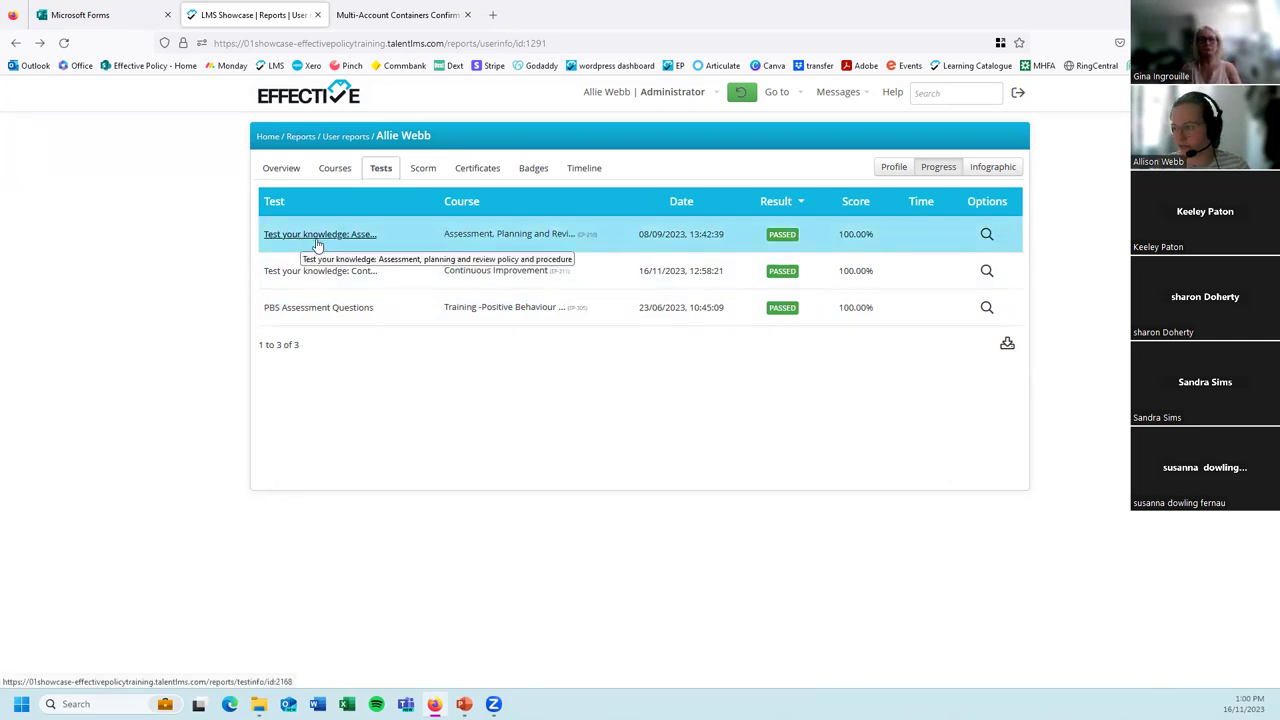
Examine the answer analysis for each question of the Assessment, planning and review test, including the first attempt.
{"action": "left_click", "coordinate": [357, 236]}
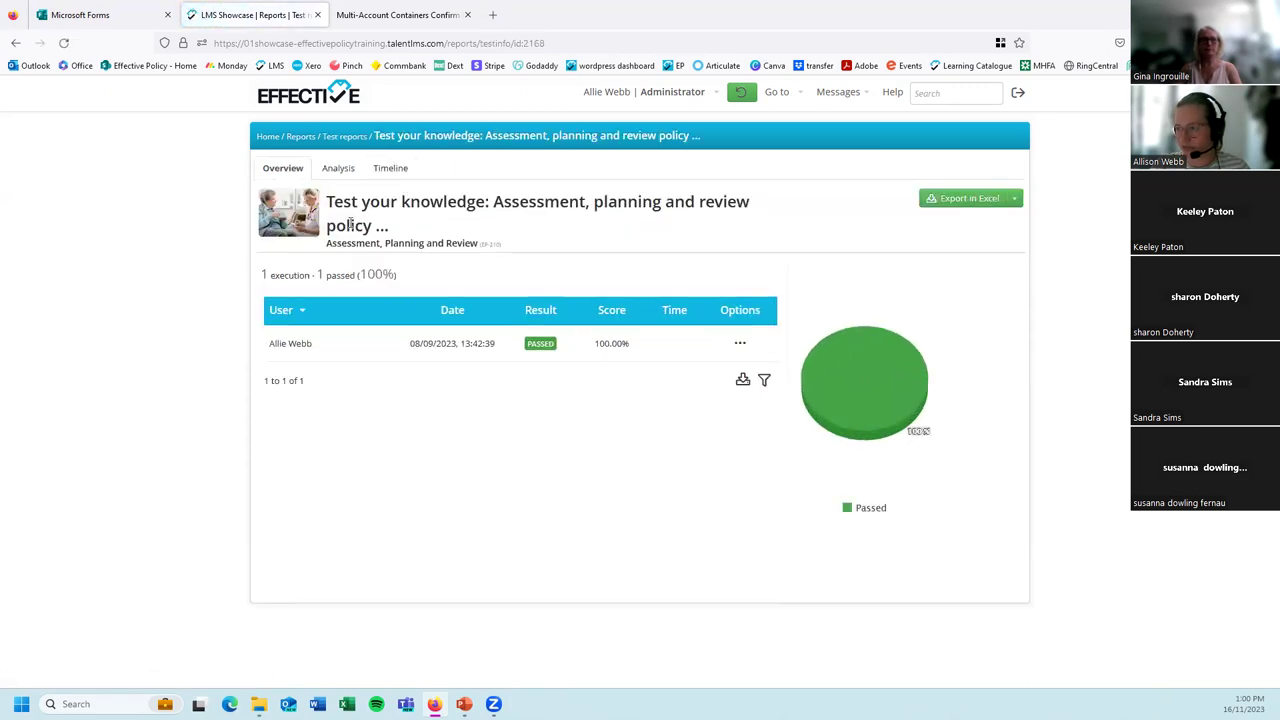
{"action": "left_click", "coordinate": [338, 170]}
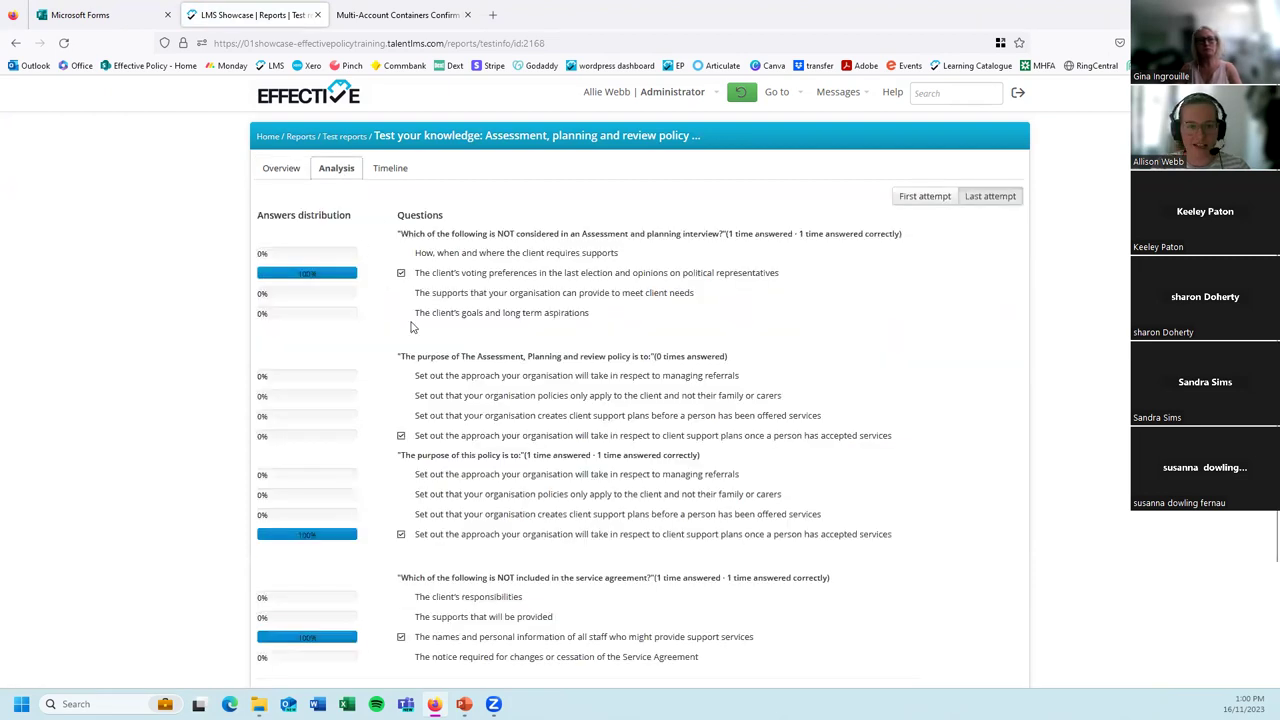
{"action": "scroll", "coordinate": [410, 325], "scroll_direction": "down", "scroll_amount": 1}
{"action": "scroll", "coordinate": [453, 499], "scroll_direction": "up", "scroll_amount": 1}
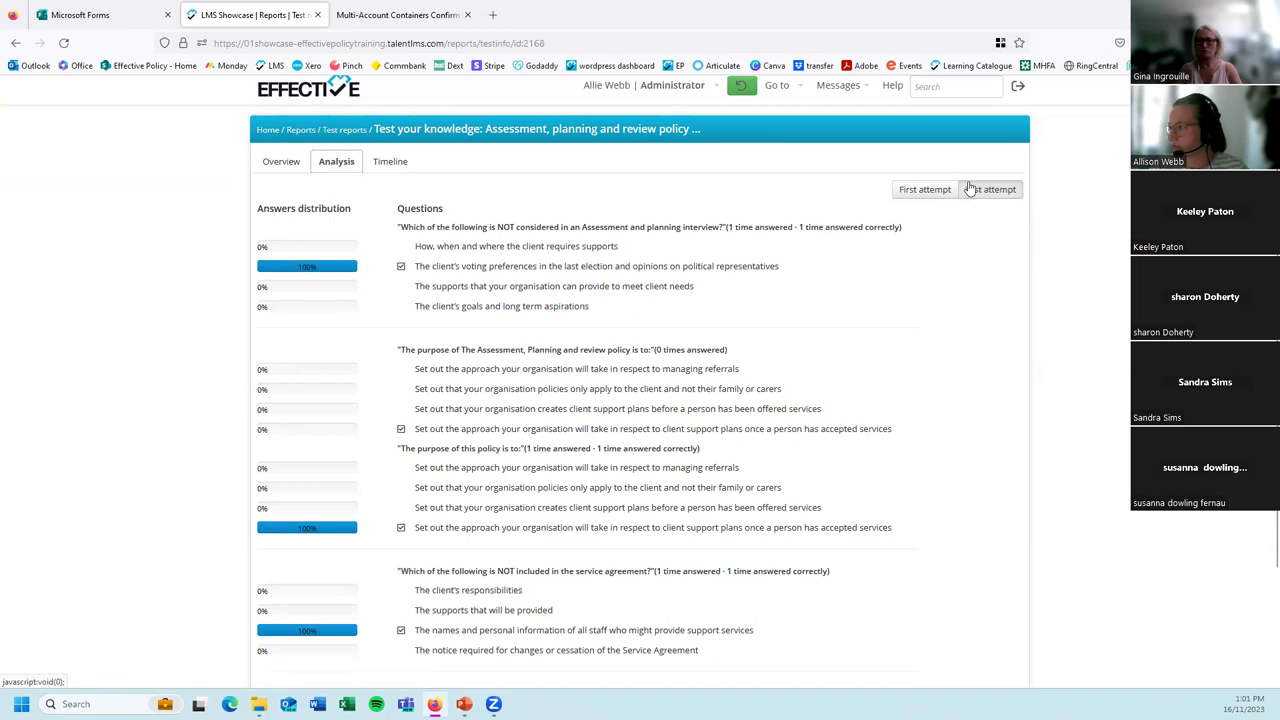
{"action": "left_click", "coordinate": [930, 190]}
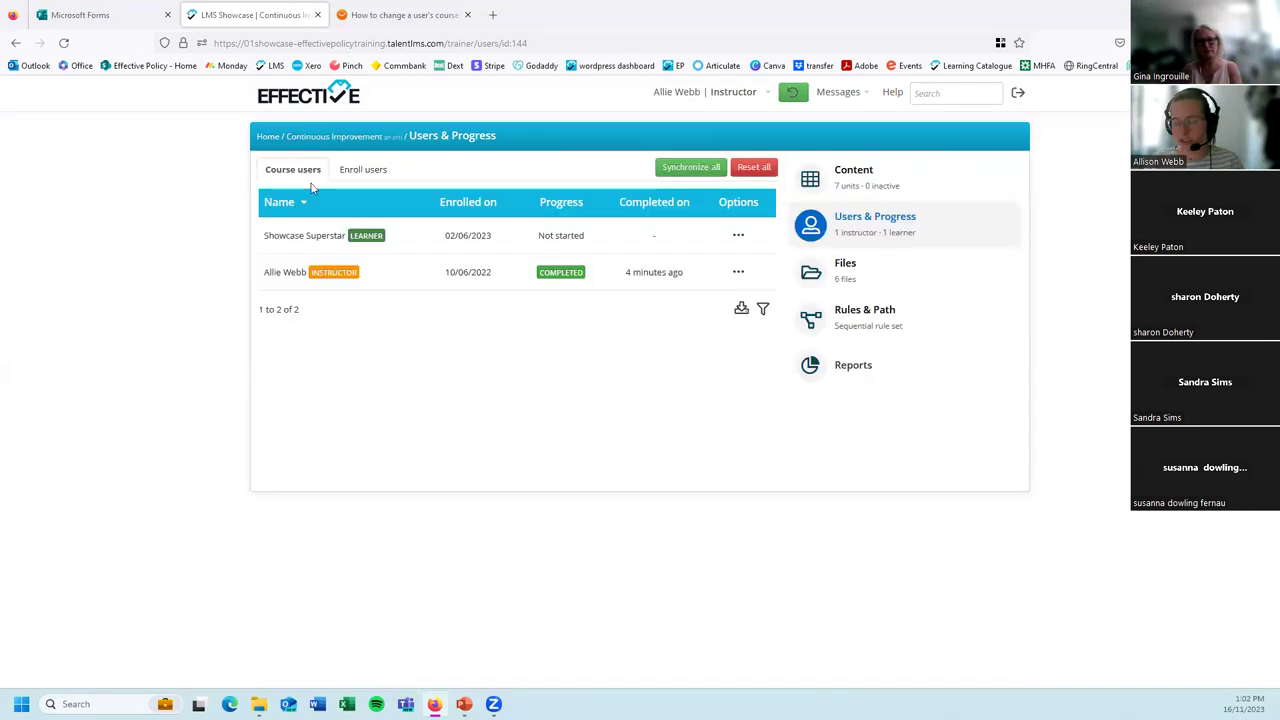
Try completing the Continuous Improvement course for the learner with completion date 02/10/2023, and cancel without saving.
{"action": "left_click", "coordinate": [467, 14]}
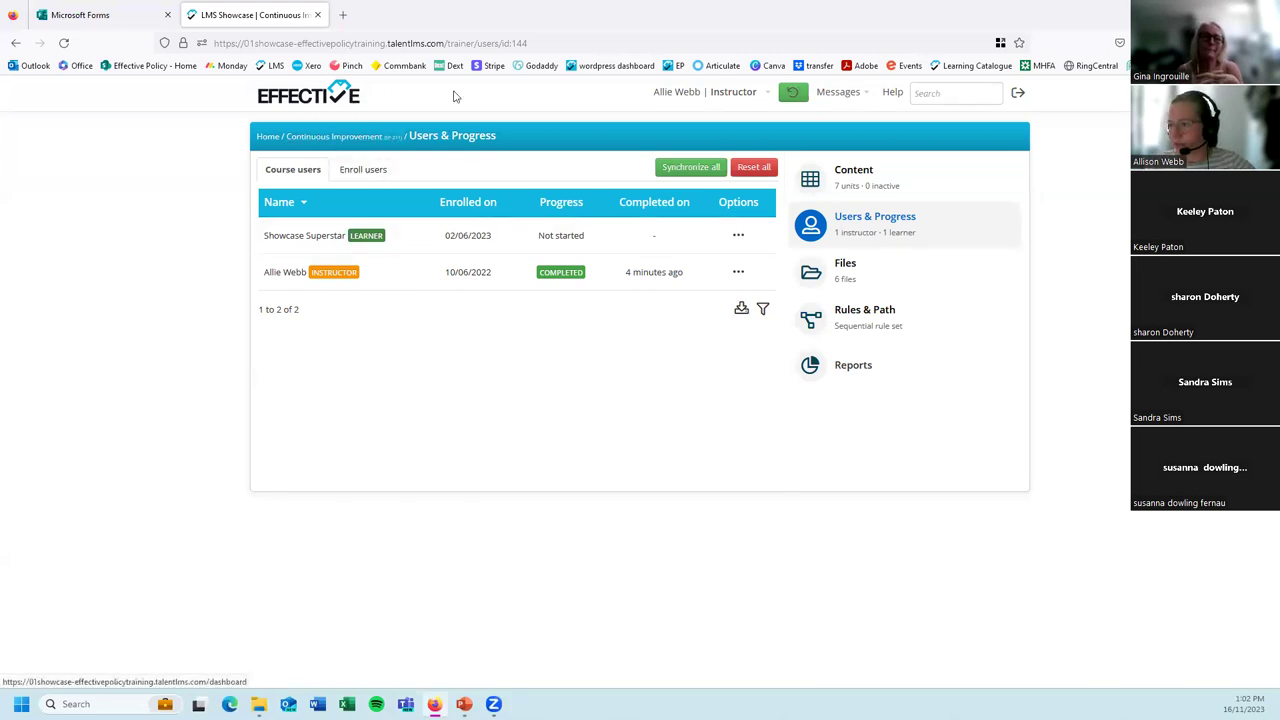
{"action": "left_click", "coordinate": [862, 190]}
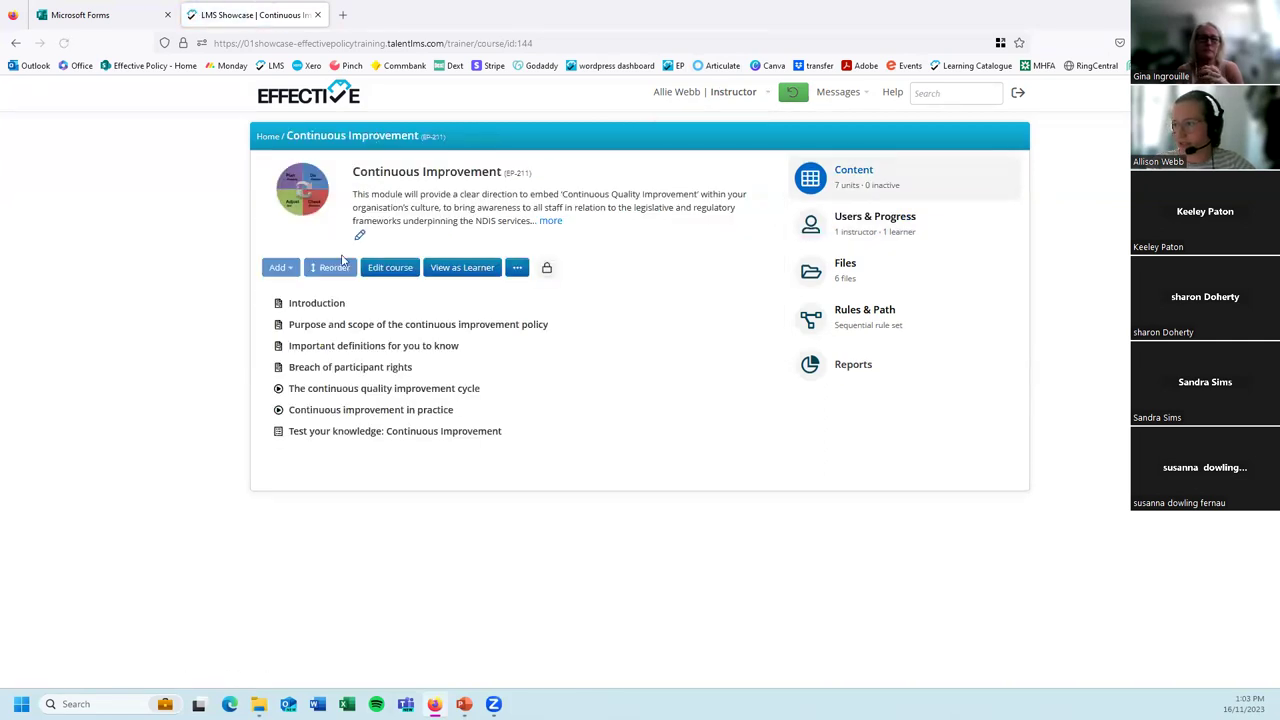
{"action": "left_click", "coordinate": [862, 222]}
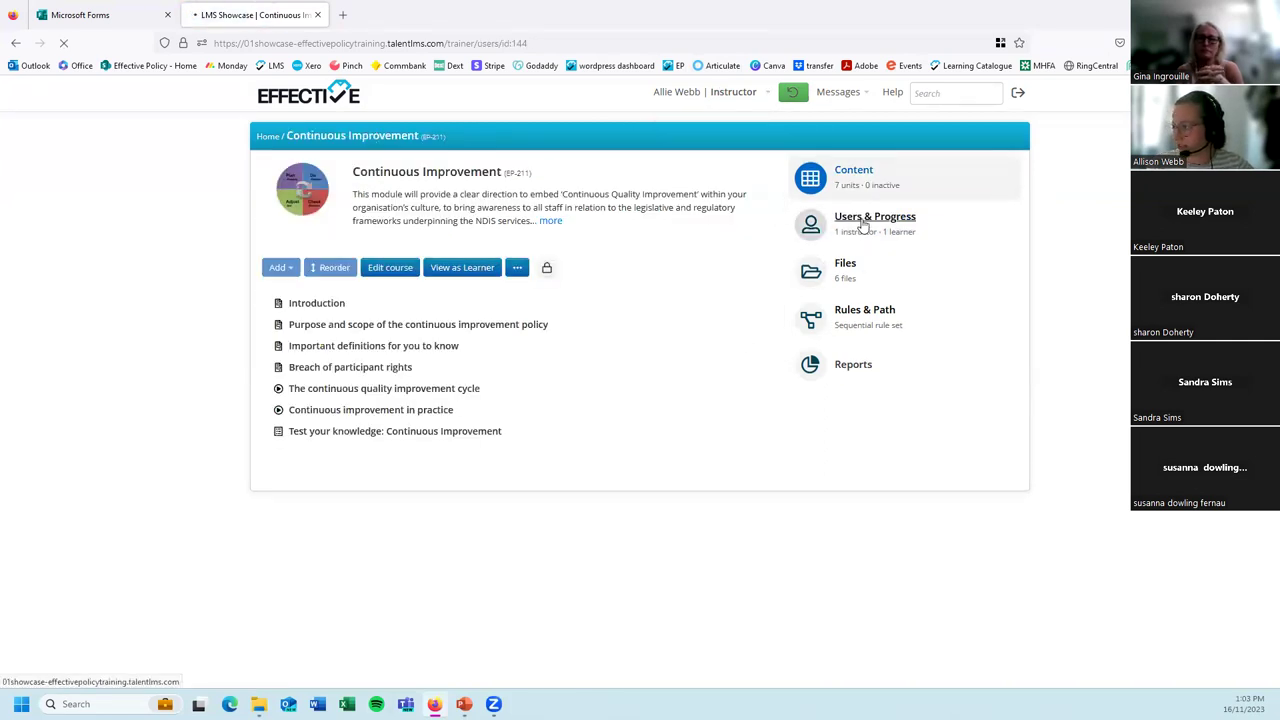
{"action": "left_click", "coordinate": [680, 234]}
{"action": "left_click", "coordinate": [607, 226]}
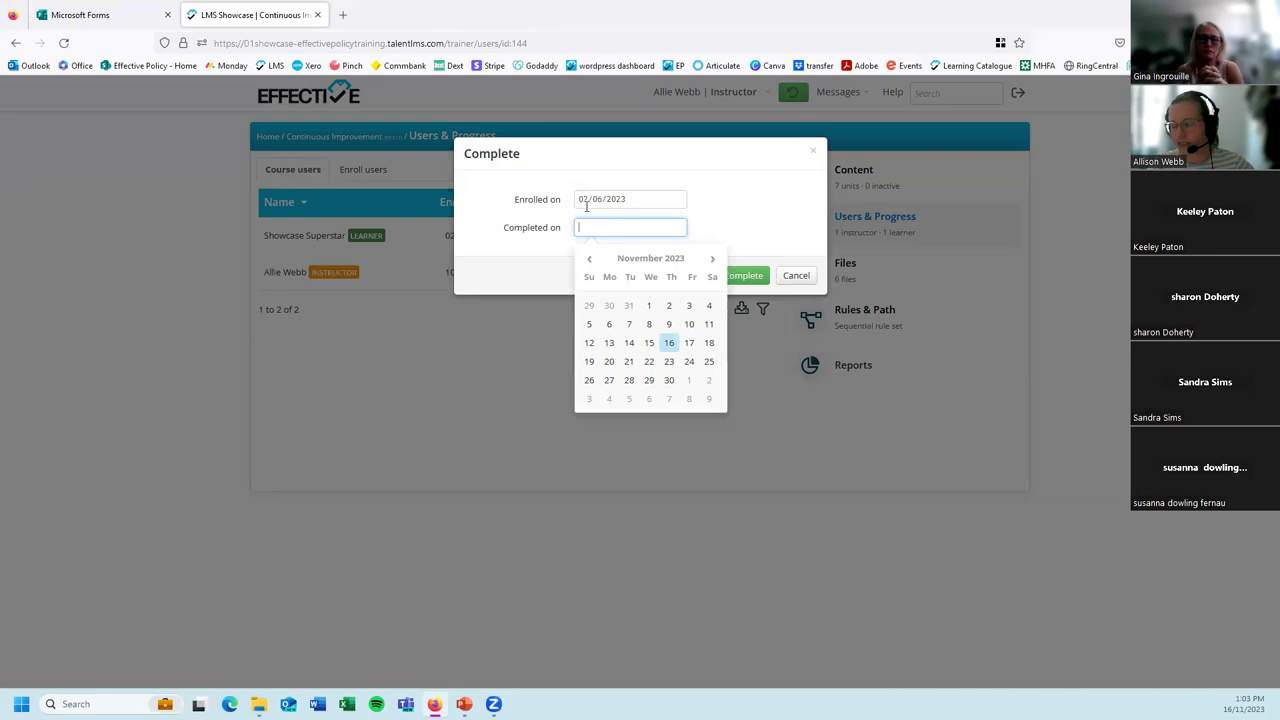
{"action": "left_click", "coordinate": [589, 259]}
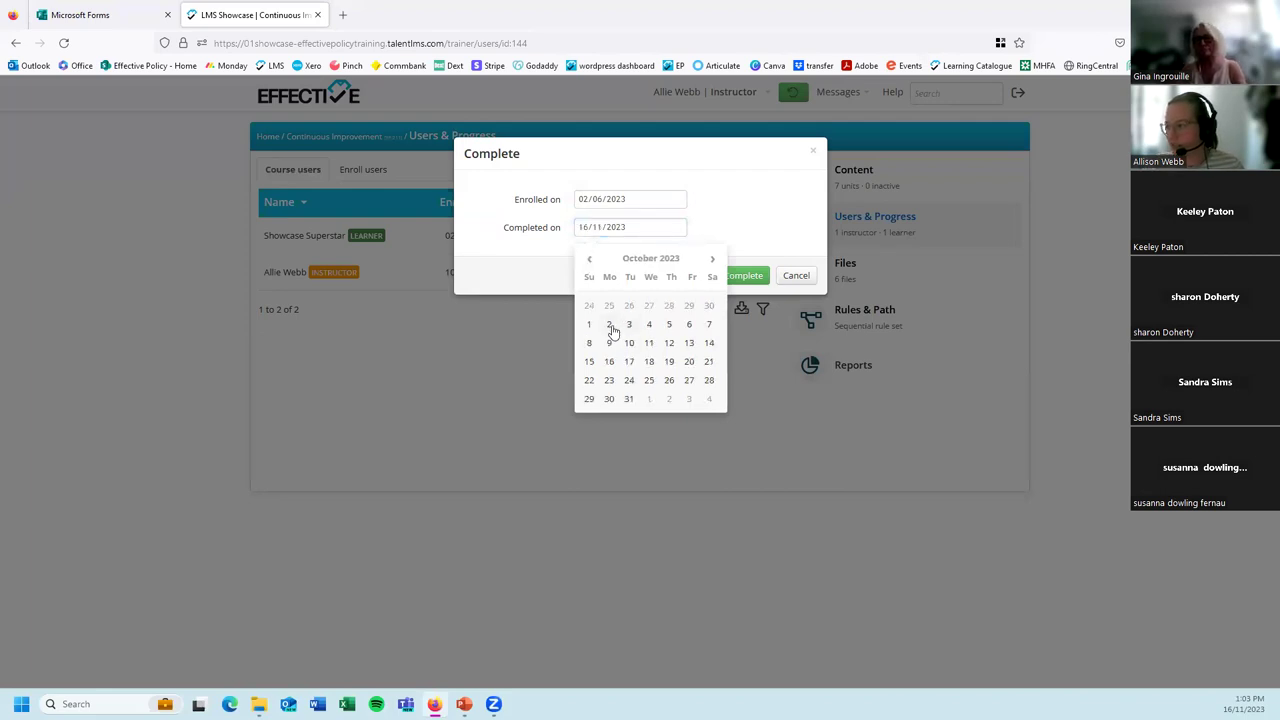
{"action": "left_click", "coordinate": [609, 324]}
{"action": "left_click", "coordinate": [600, 200]}
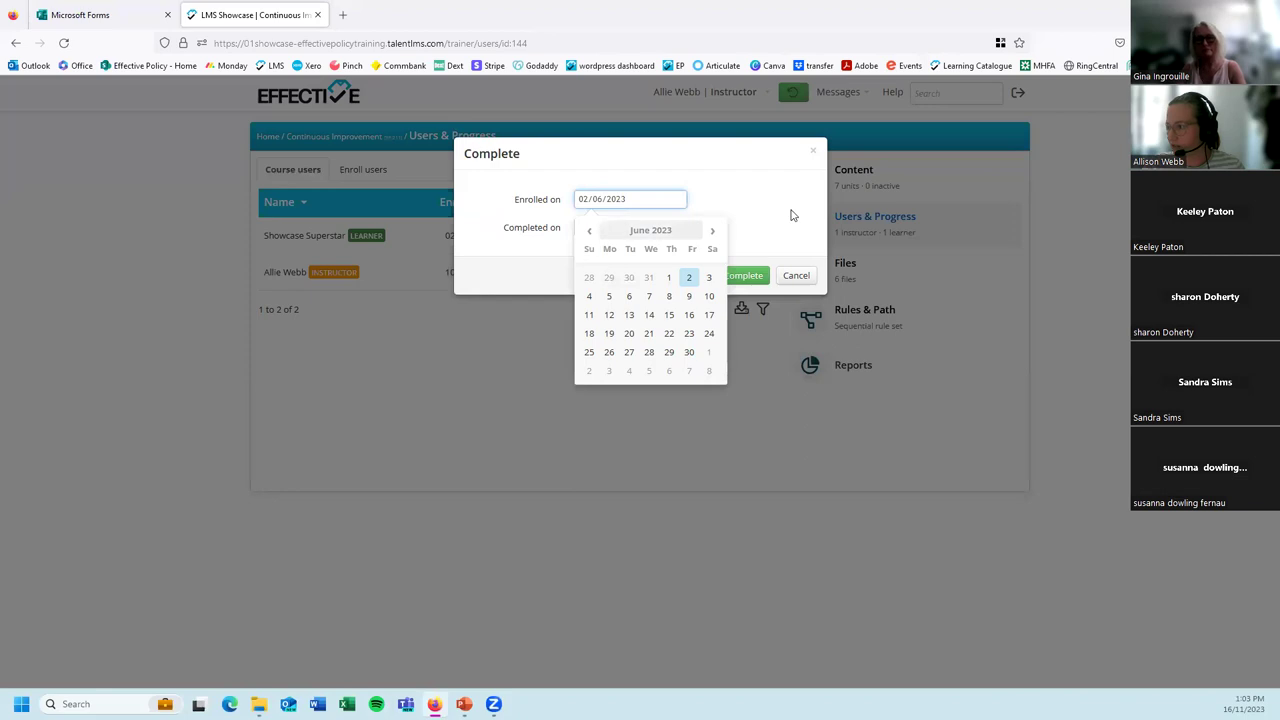
{"action": "left_click", "coordinate": [733, 201]}
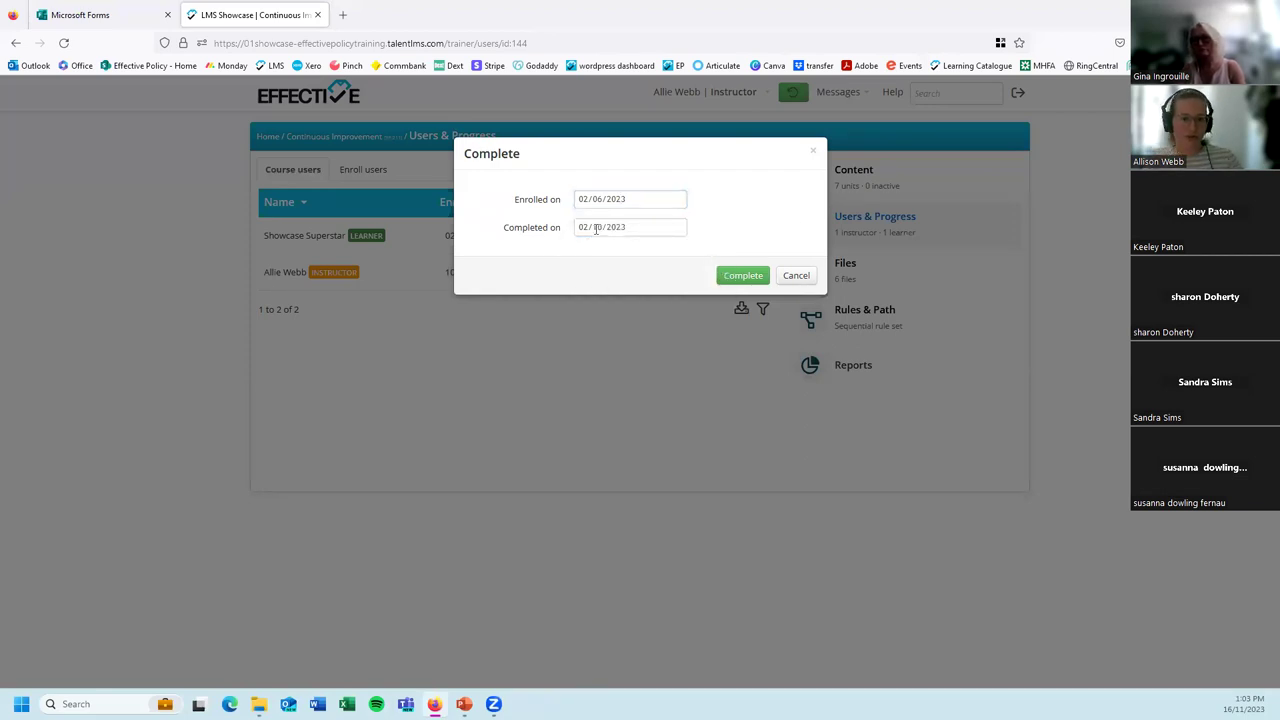
{"action": "left_click", "coordinate": [796, 275]}
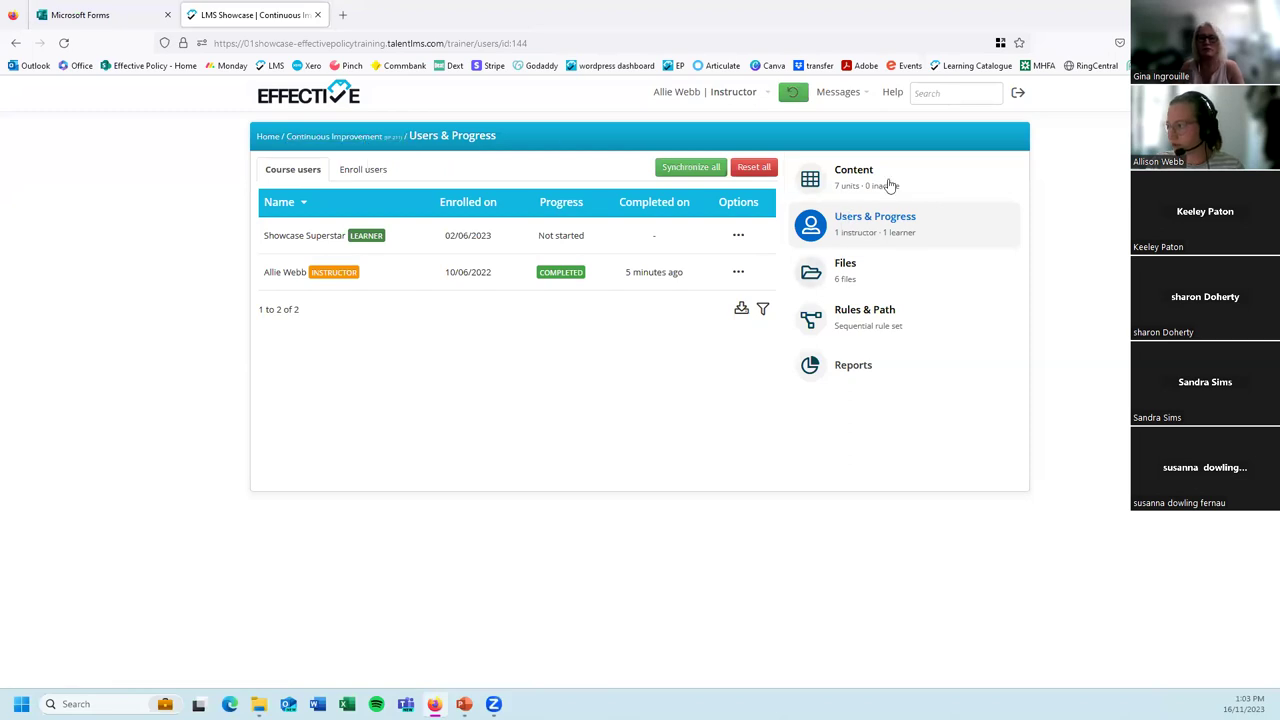
Reopen the learner's course completion form and the progress reset prompt, cancelling both.
{"action": "mouse_move", "coordinate": [697, 237]}
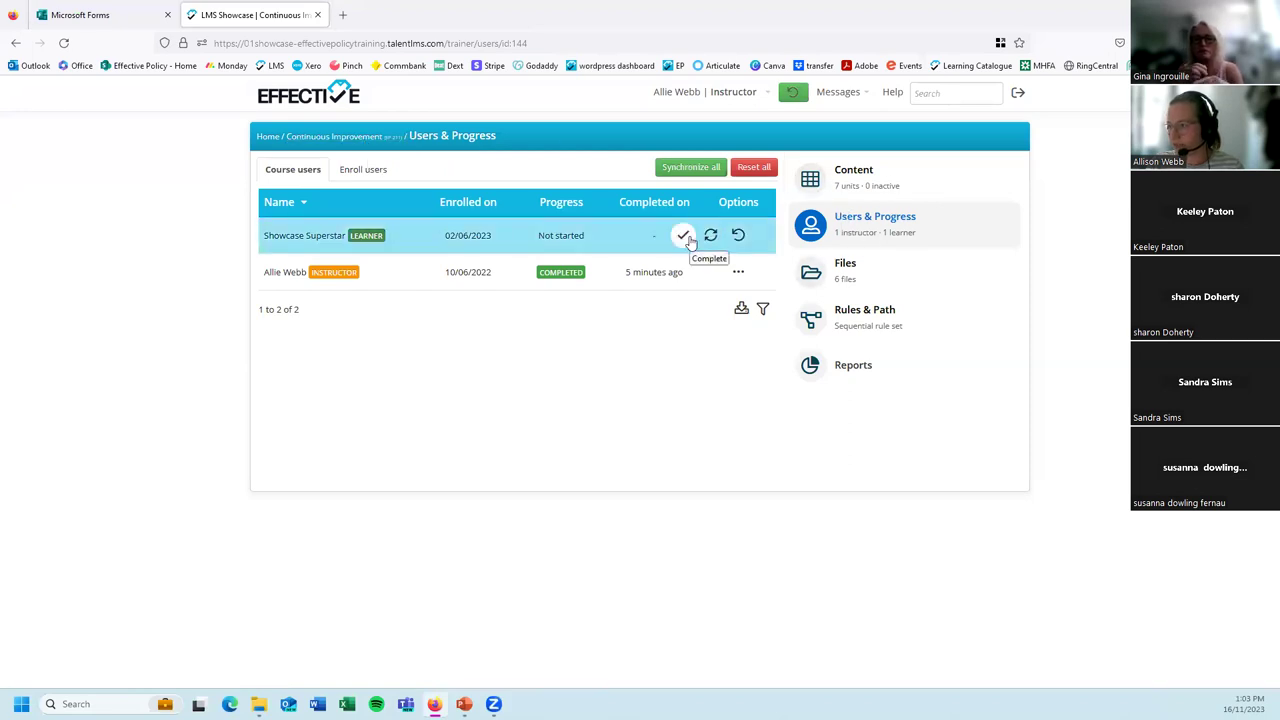
{"action": "left_click", "coordinate": [683, 235]}
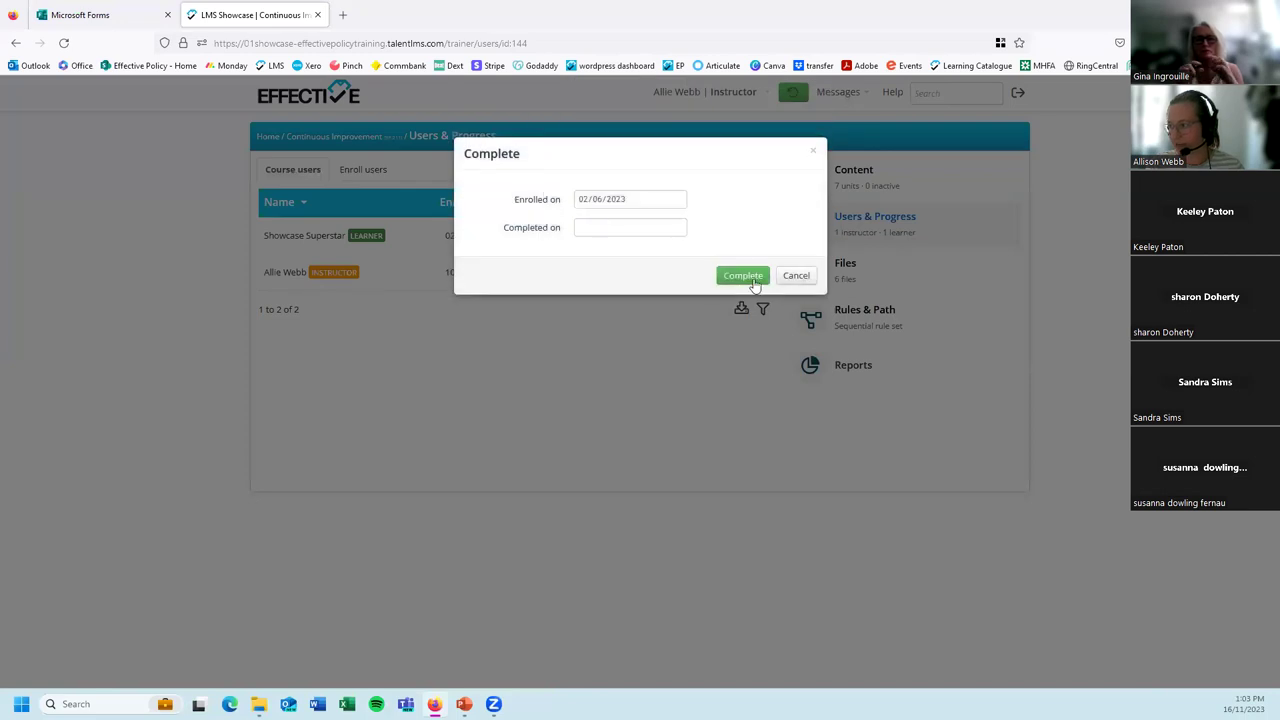
{"action": "left_click", "coordinate": [796, 276]}
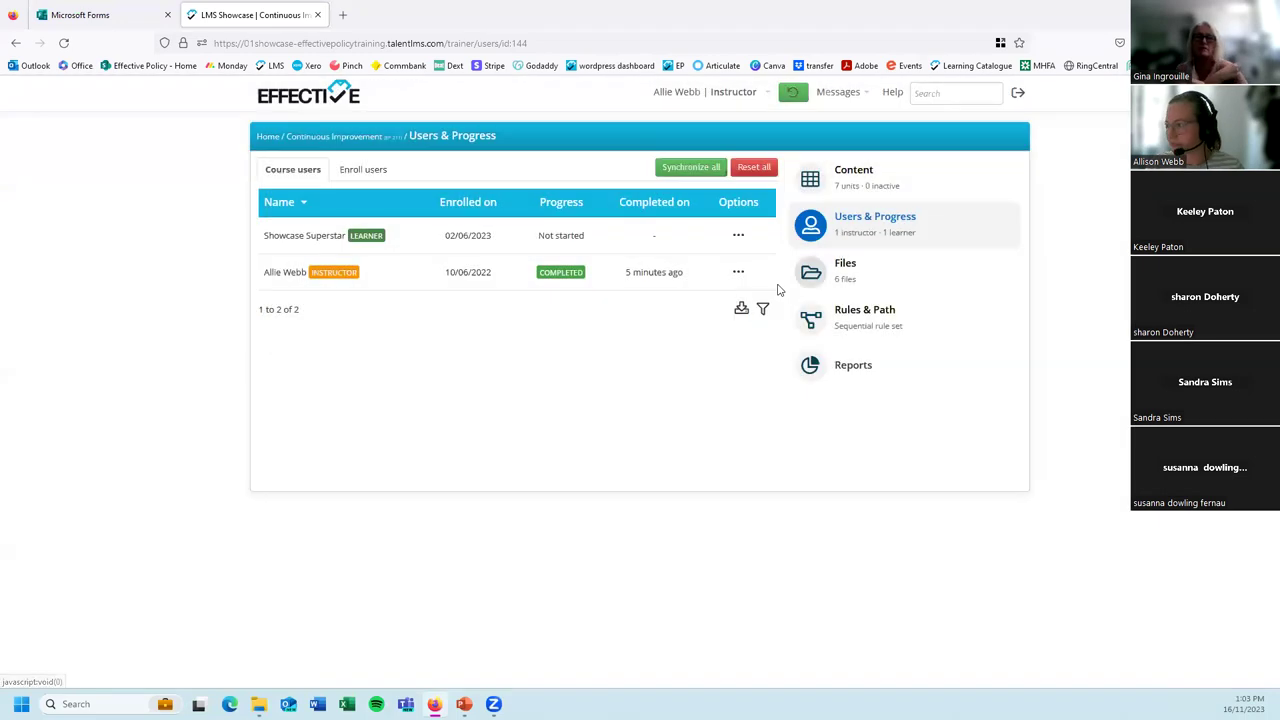
{"action": "mouse_move", "coordinate": [704, 250]}
{"action": "mouse_move", "coordinate": [724, 270]}
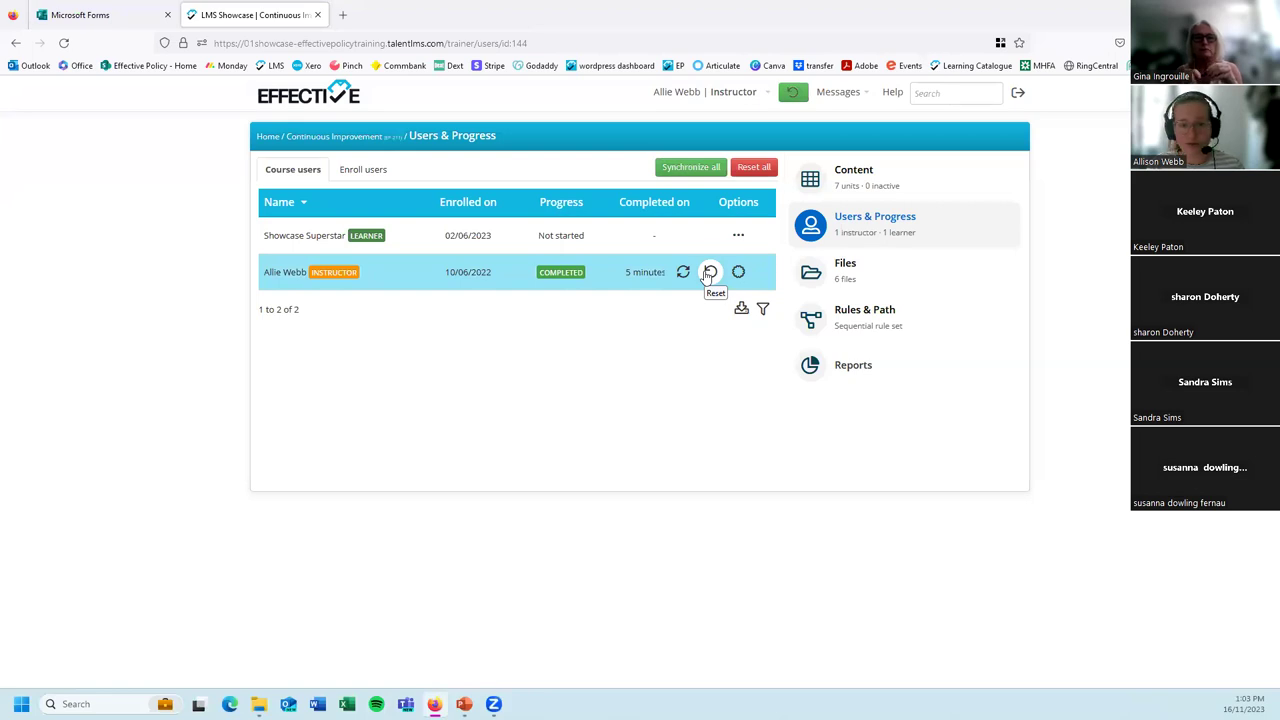
{"action": "mouse_move", "coordinate": [737, 236]}
{"action": "left_click", "coordinate": [737, 236]}
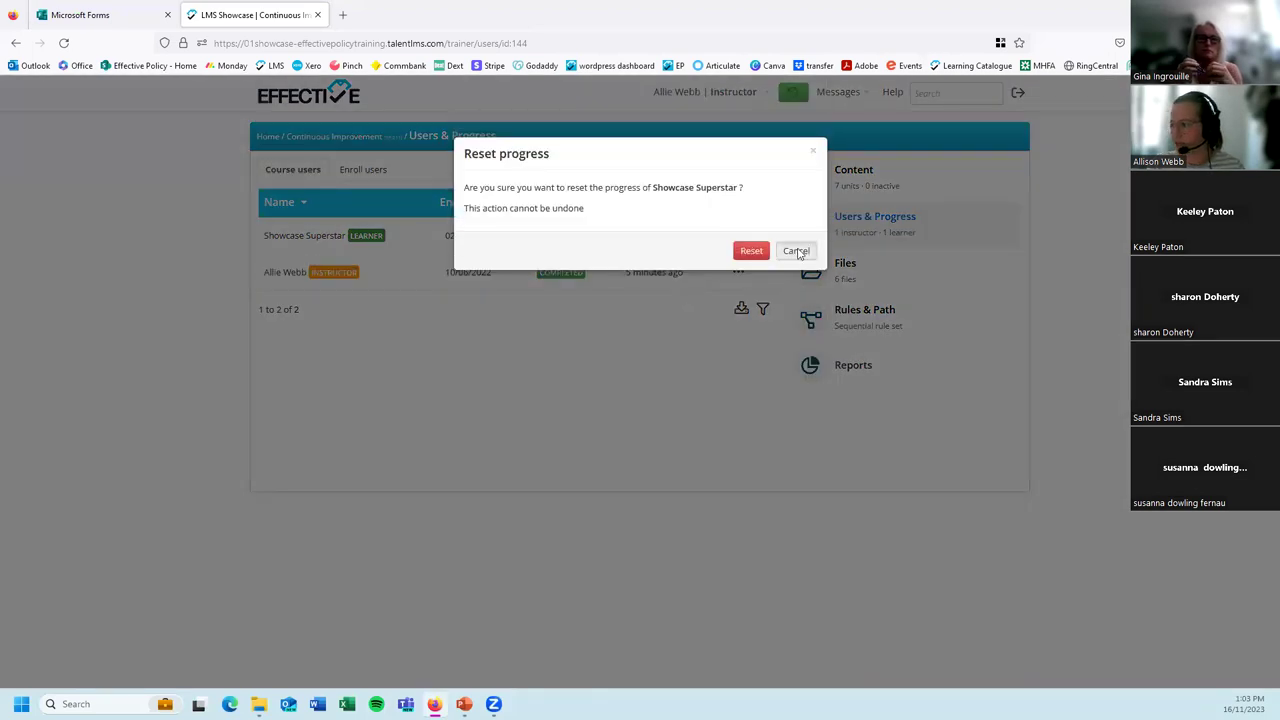
{"action": "left_click", "coordinate": [797, 251]}
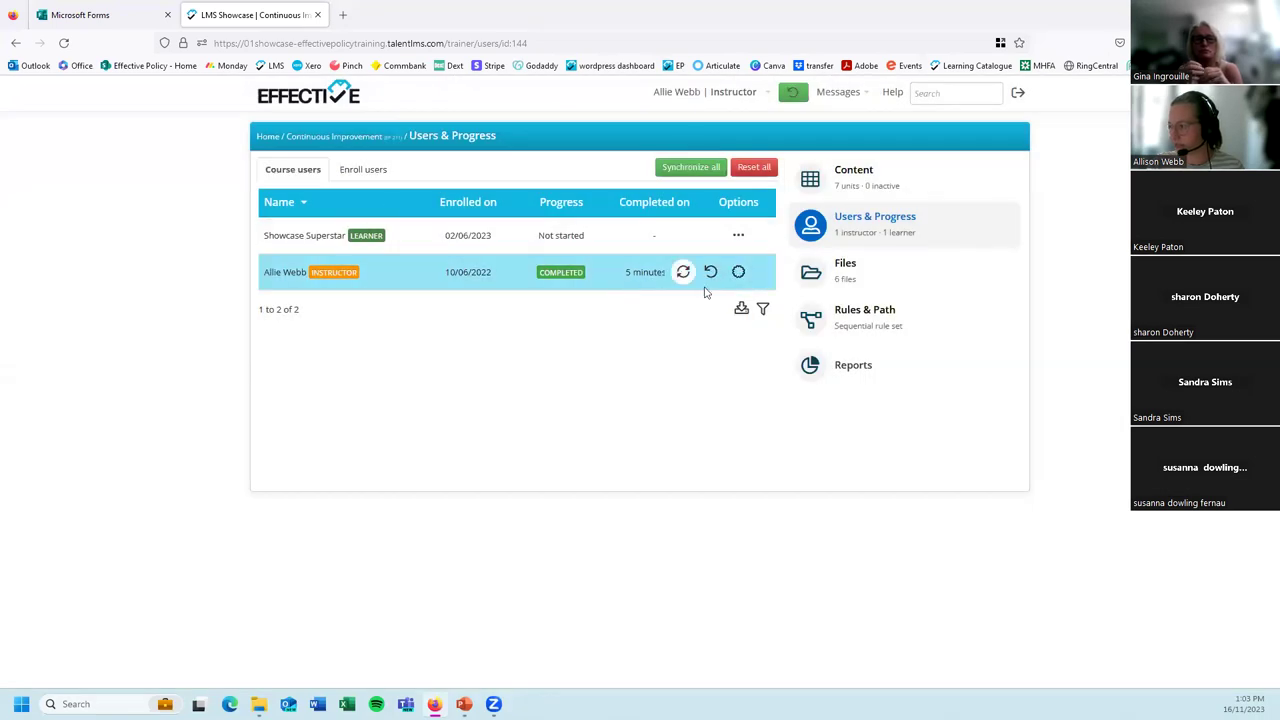
Reset the instructor's progress in the Continuous Improvement course and remove the certificate.
{"action": "left_click", "coordinate": [709, 271]}
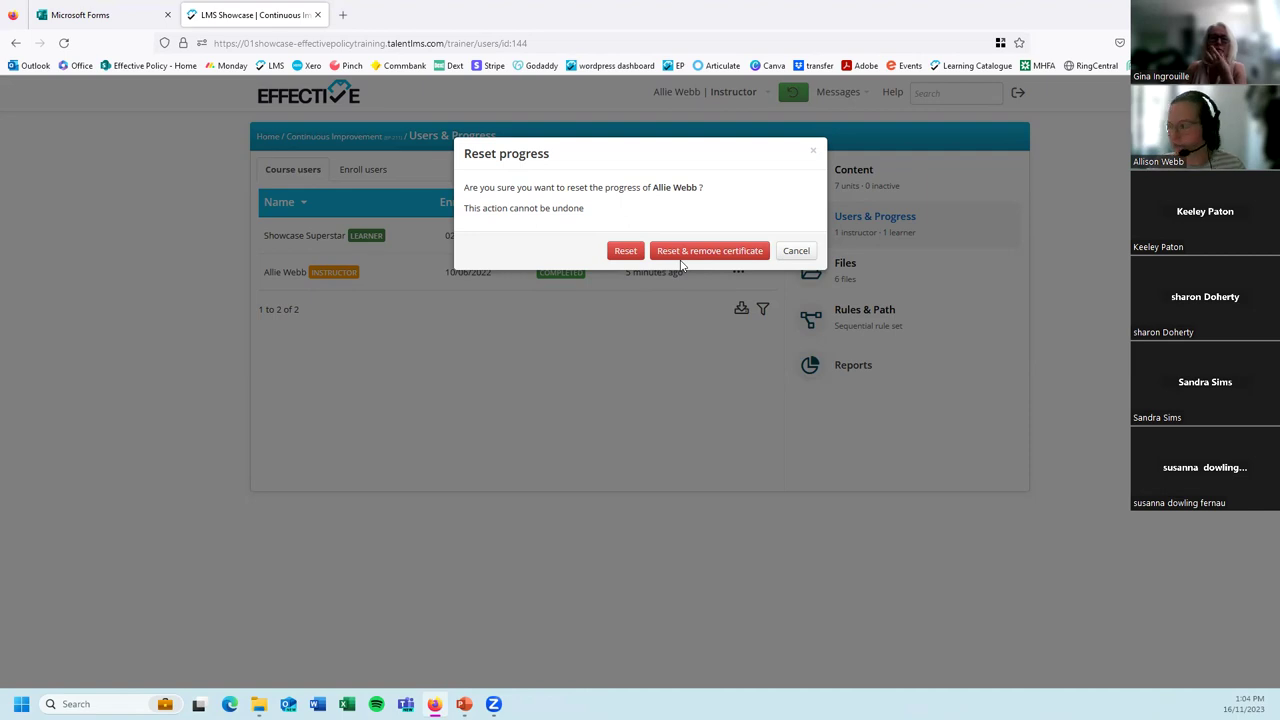
{"action": "left_click", "coordinate": [714, 253]}
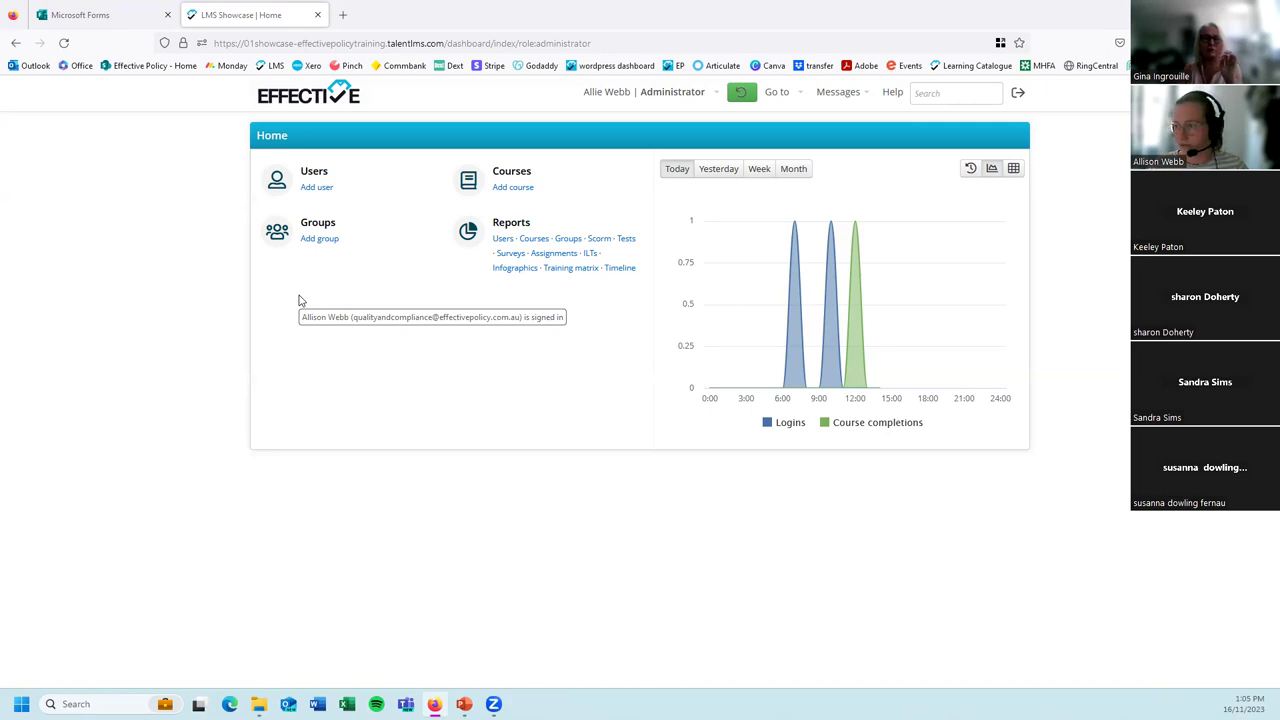
Open the Group of Courses group and examine its courses and users.
{"action": "left_click", "coordinate": [277, 231]}
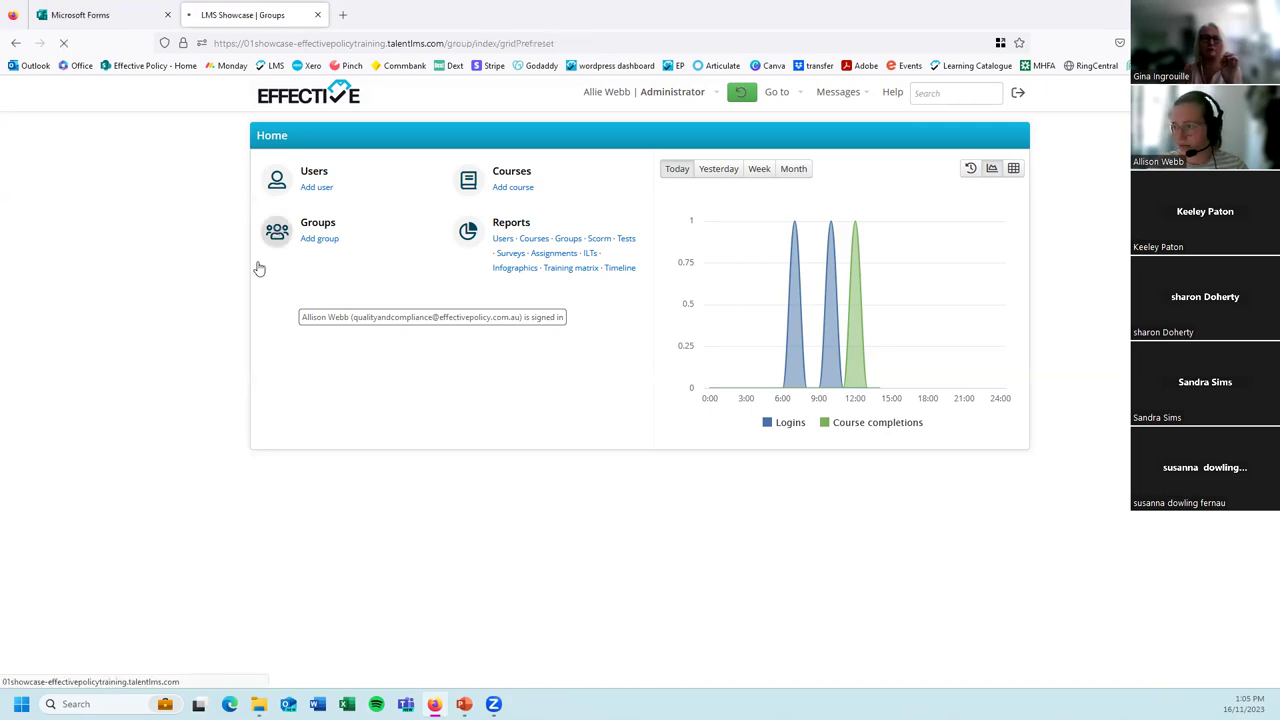
{"action": "left_click", "coordinate": [320, 234]}
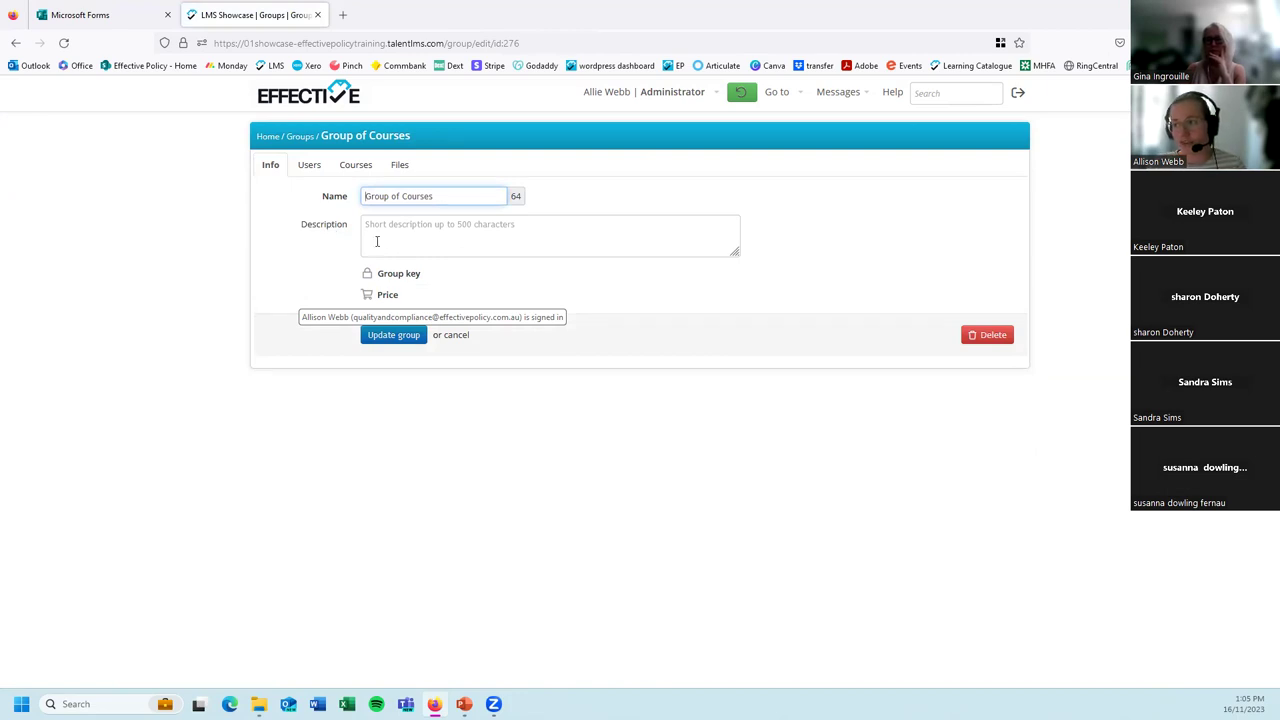
{"action": "left_click", "coordinate": [345, 166]}
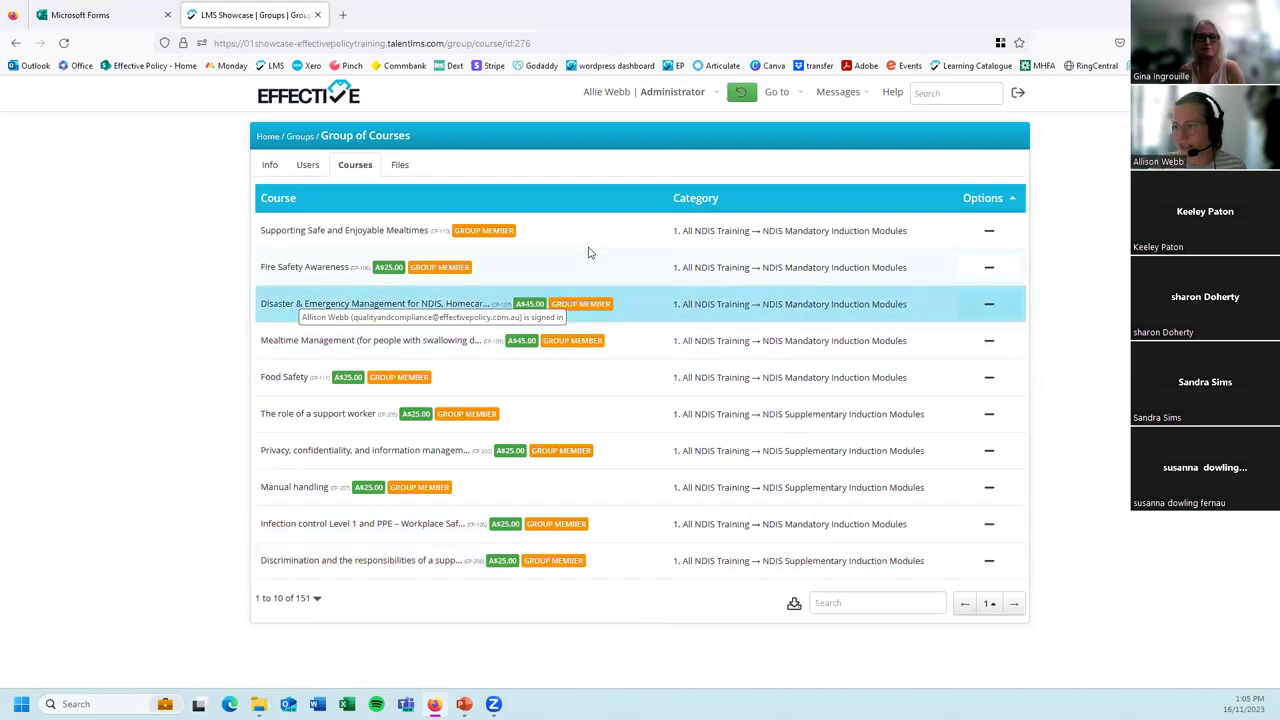
{"action": "left_click", "coordinate": [311, 165]}
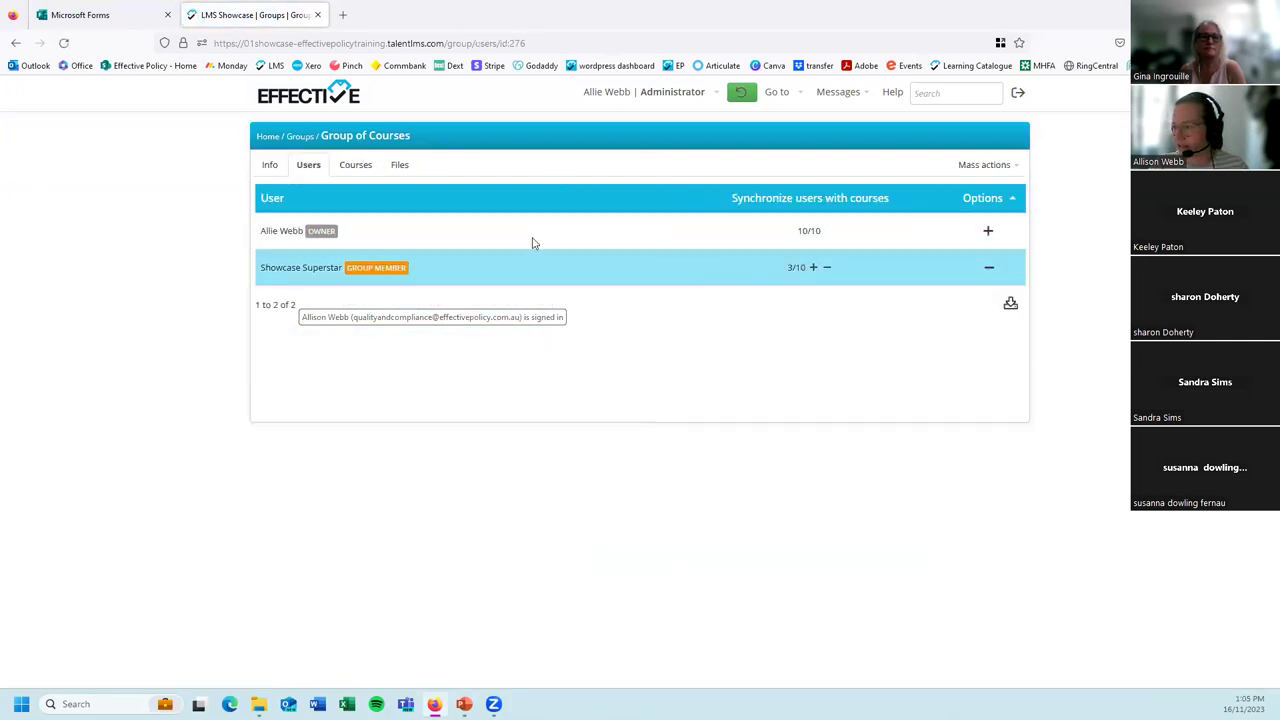
Remove the learner from the group and add them back, then show the mass enrolment actions.
{"action": "left_click", "coordinate": [989, 268]}
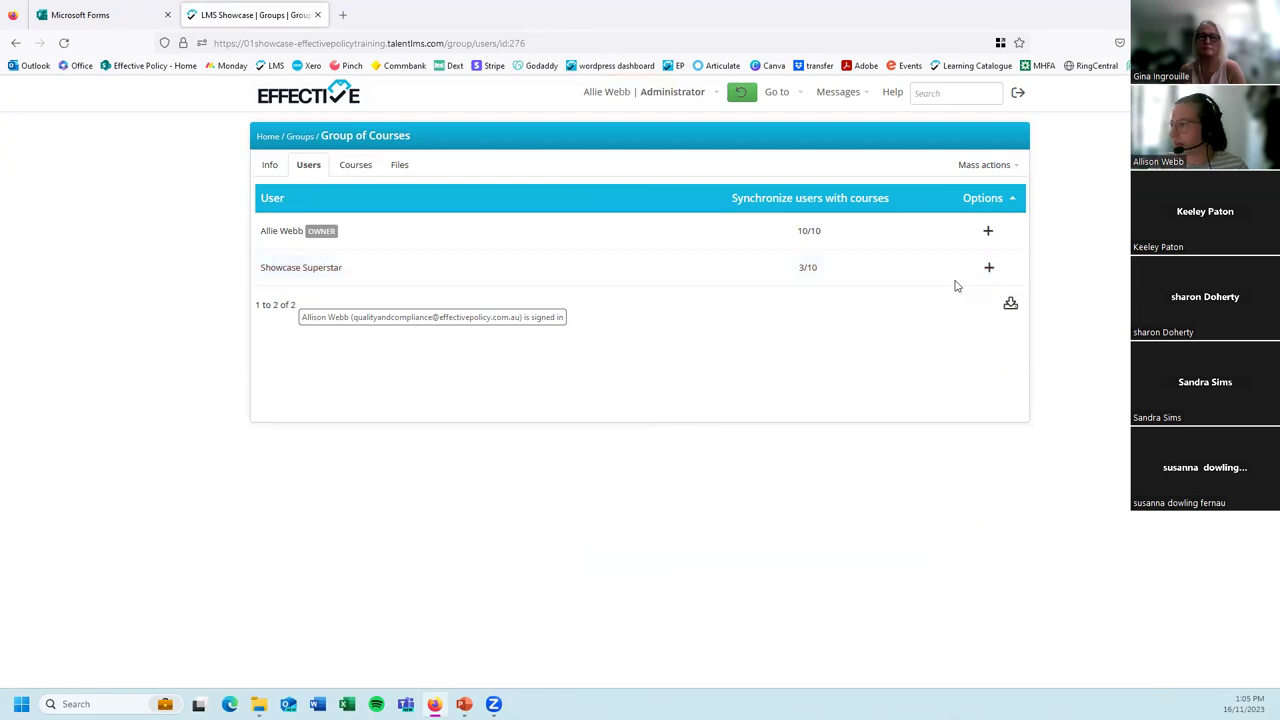
{"action": "left_click", "coordinate": [989, 267]}
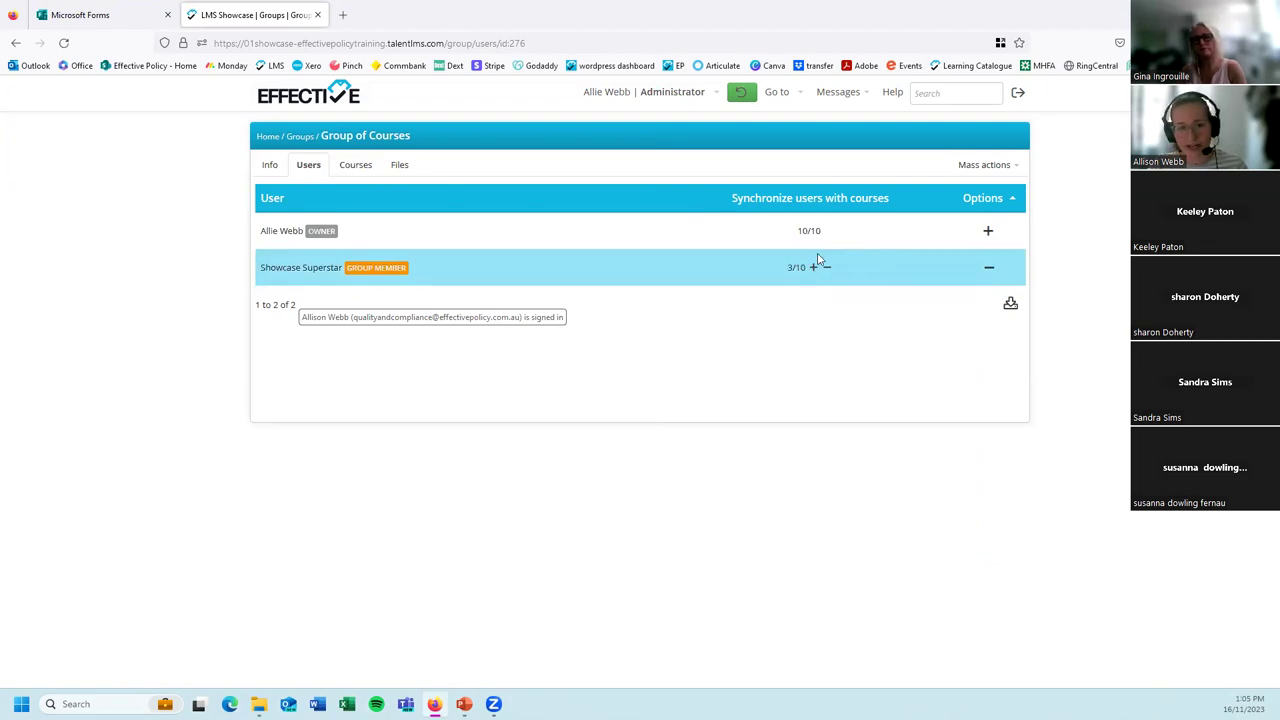
{"action": "left_click", "coordinate": [995, 167]}
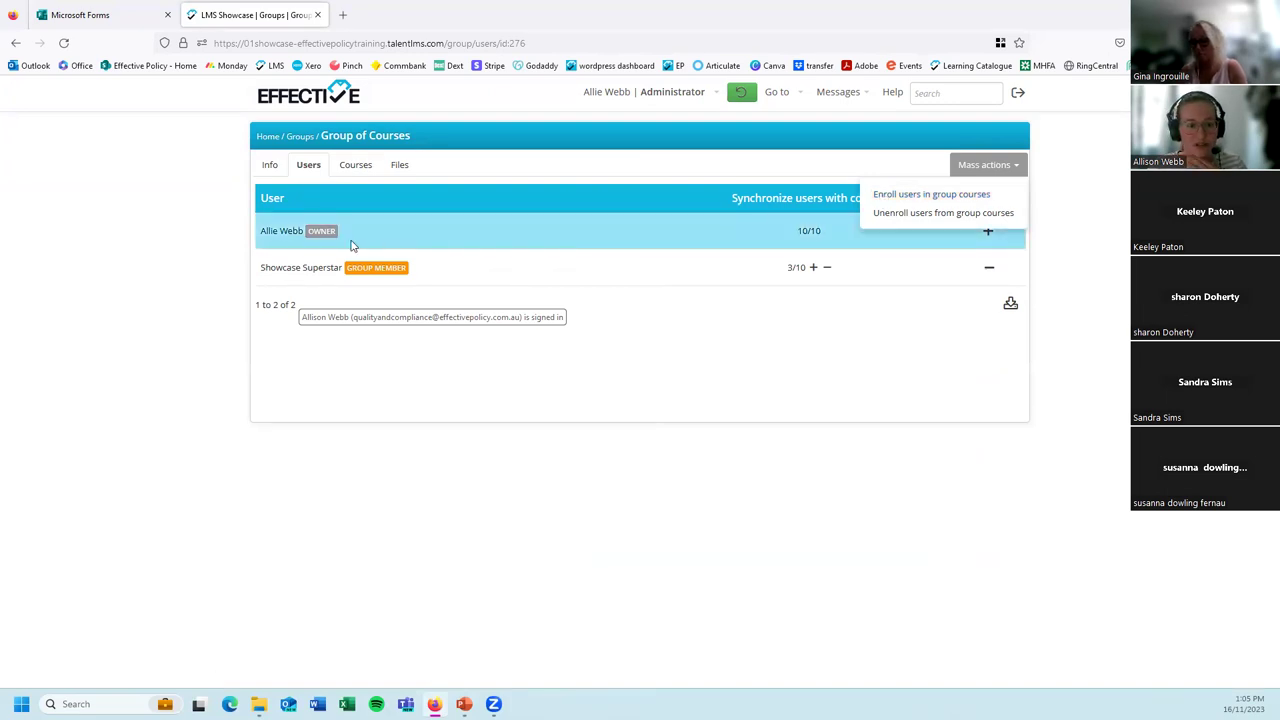
Search the group's courses for "web", add the first match to the group, and show the mass enrolment actions for its users.
{"action": "left_click", "coordinate": [358, 166]}
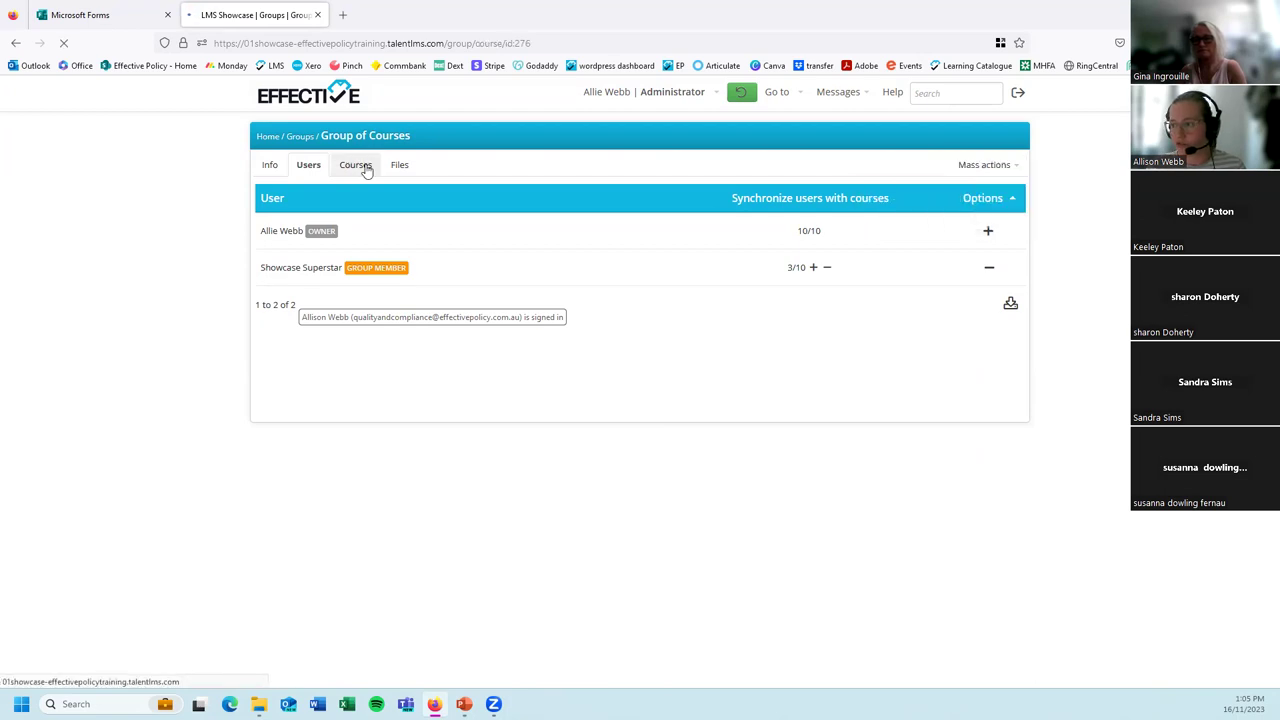
{"action": "left_click", "coordinate": [877, 604]}
{"action": "type", "text": "web"}
{"action": "left_click", "coordinate": [990, 232]}
{"action": "left_click", "coordinate": [310, 165]}
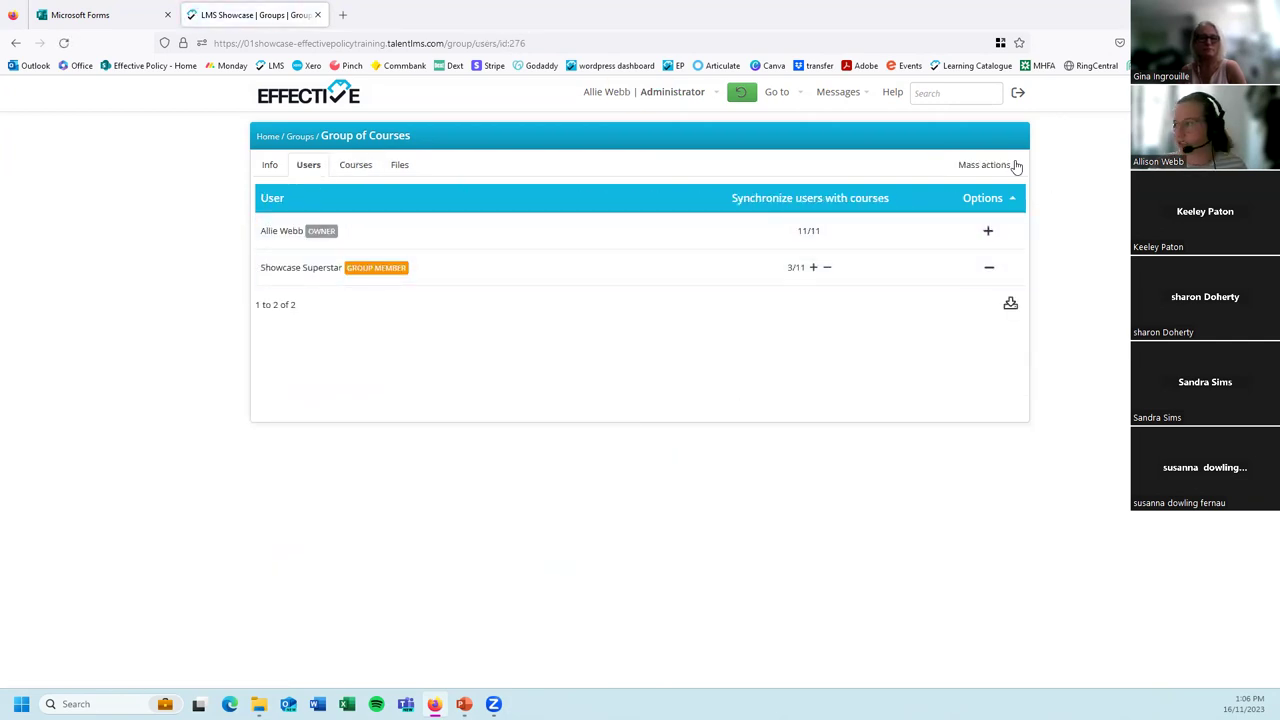
{"action": "left_click", "coordinate": [1014, 165]}
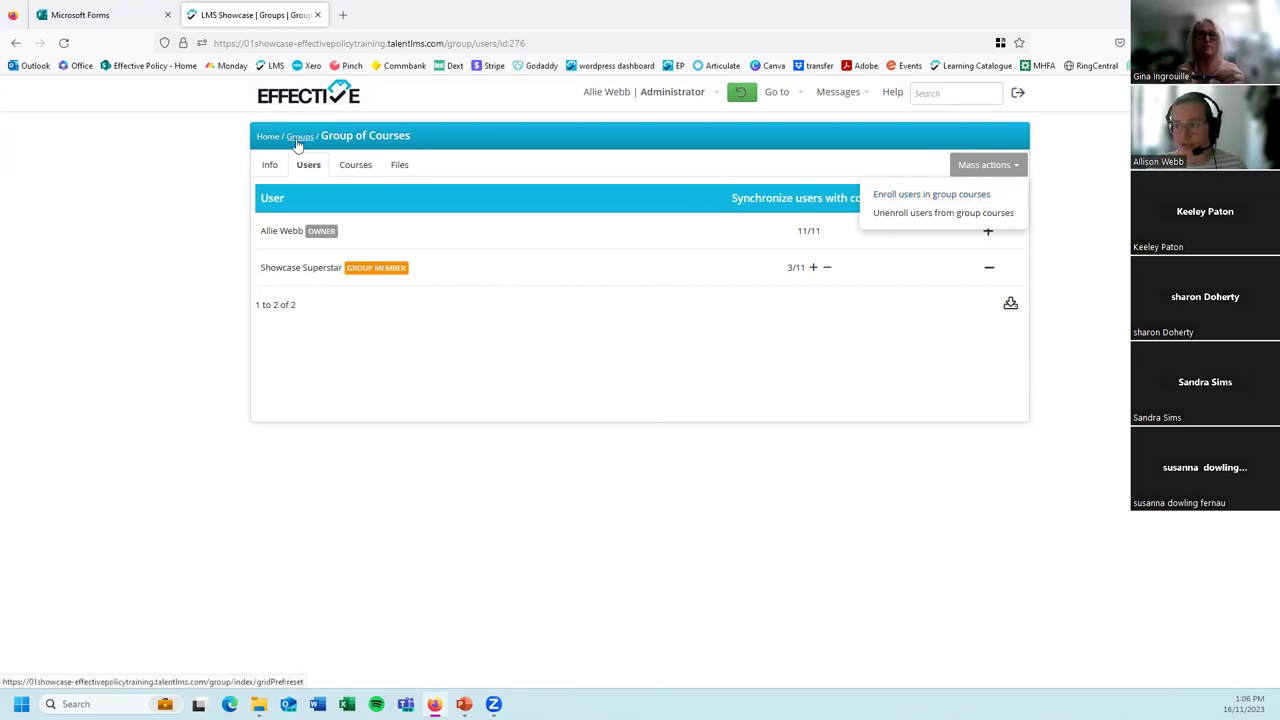
Start a new message and set Group of People as its recipient.
{"action": "left_click", "coordinate": [470, 145]}
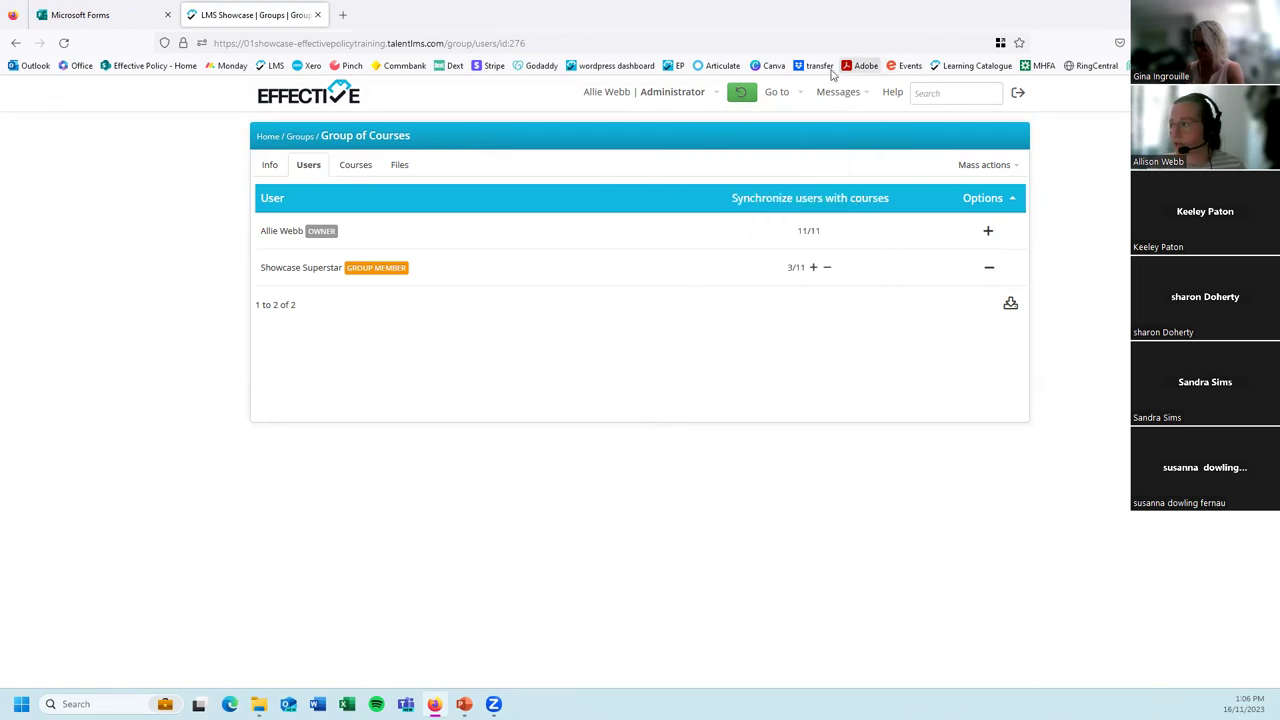
{"action": "mouse_move", "coordinate": [836, 92]}
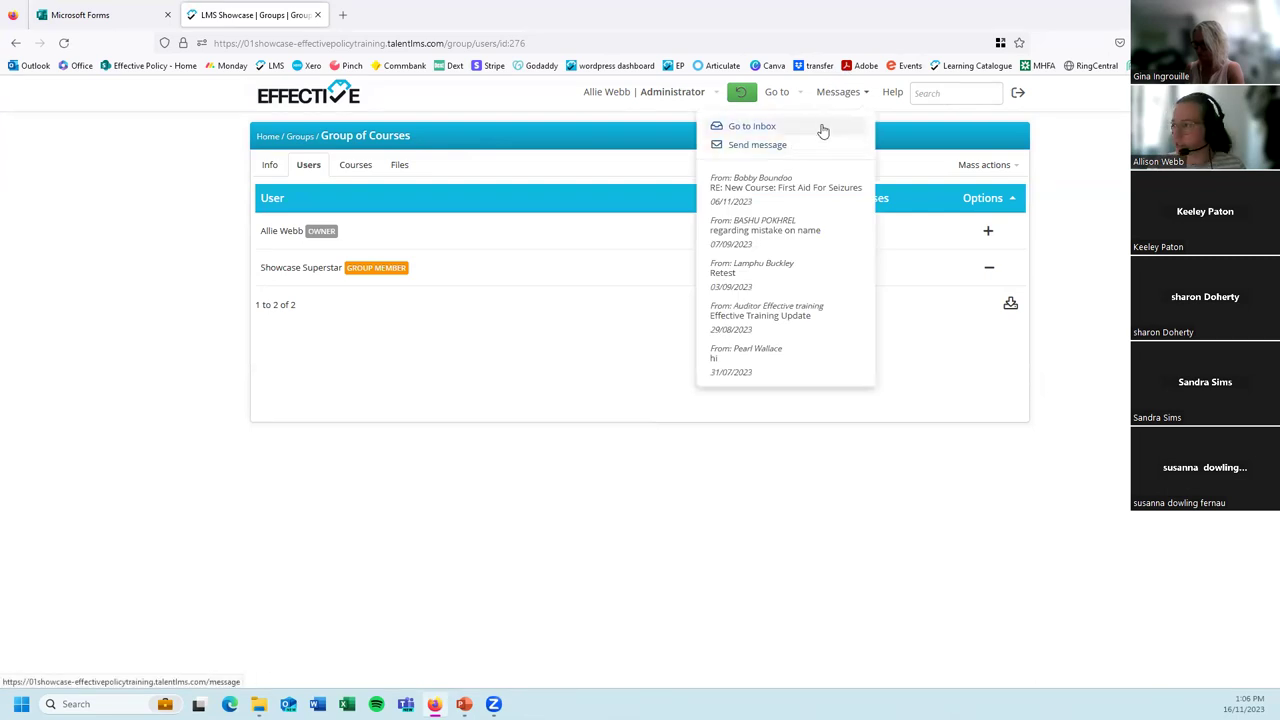
{"action": "left_click", "coordinate": [792, 145]}
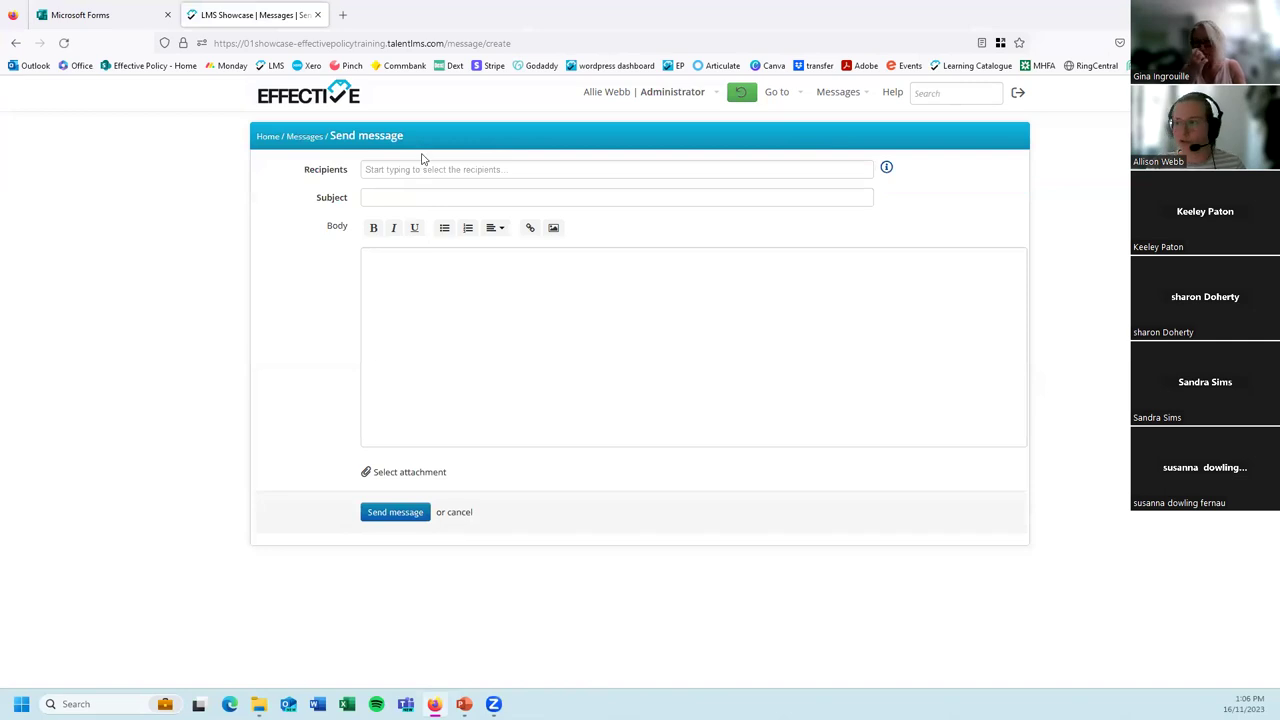
{"action": "left_click", "coordinate": [423, 167]}
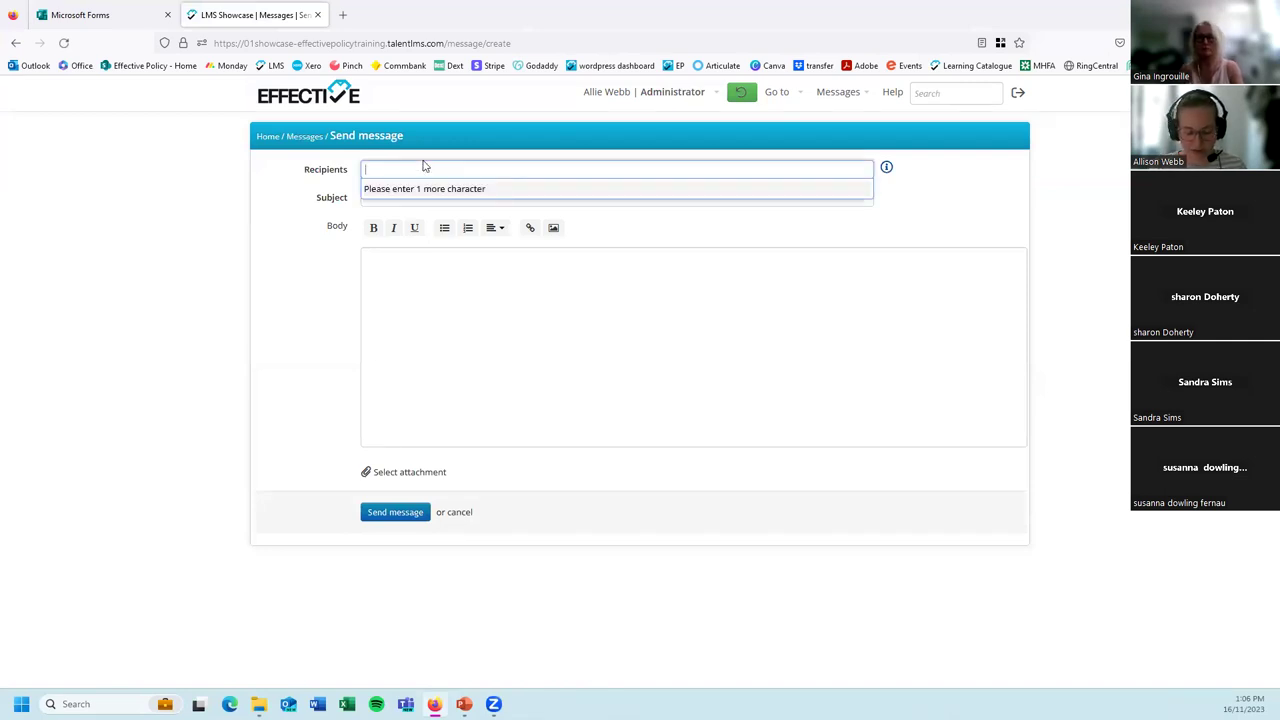
{"action": "type", "text": "group"}
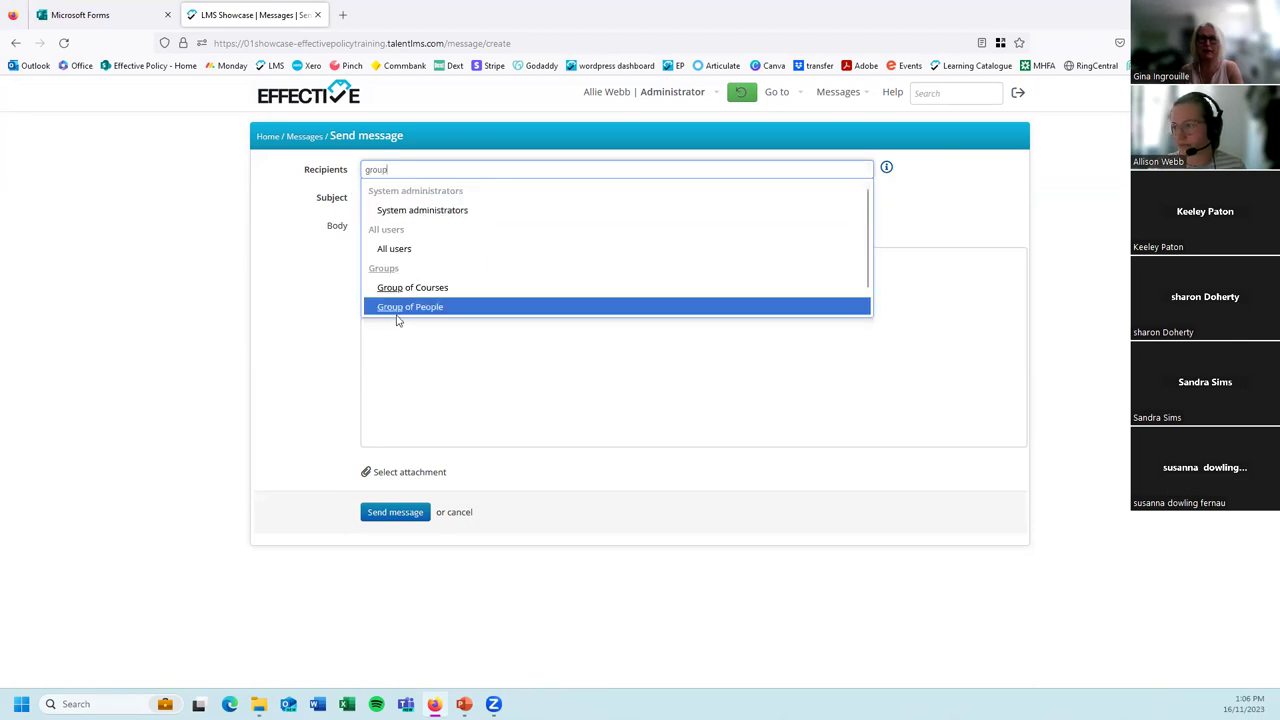
{"action": "left_click", "coordinate": [398, 309]}
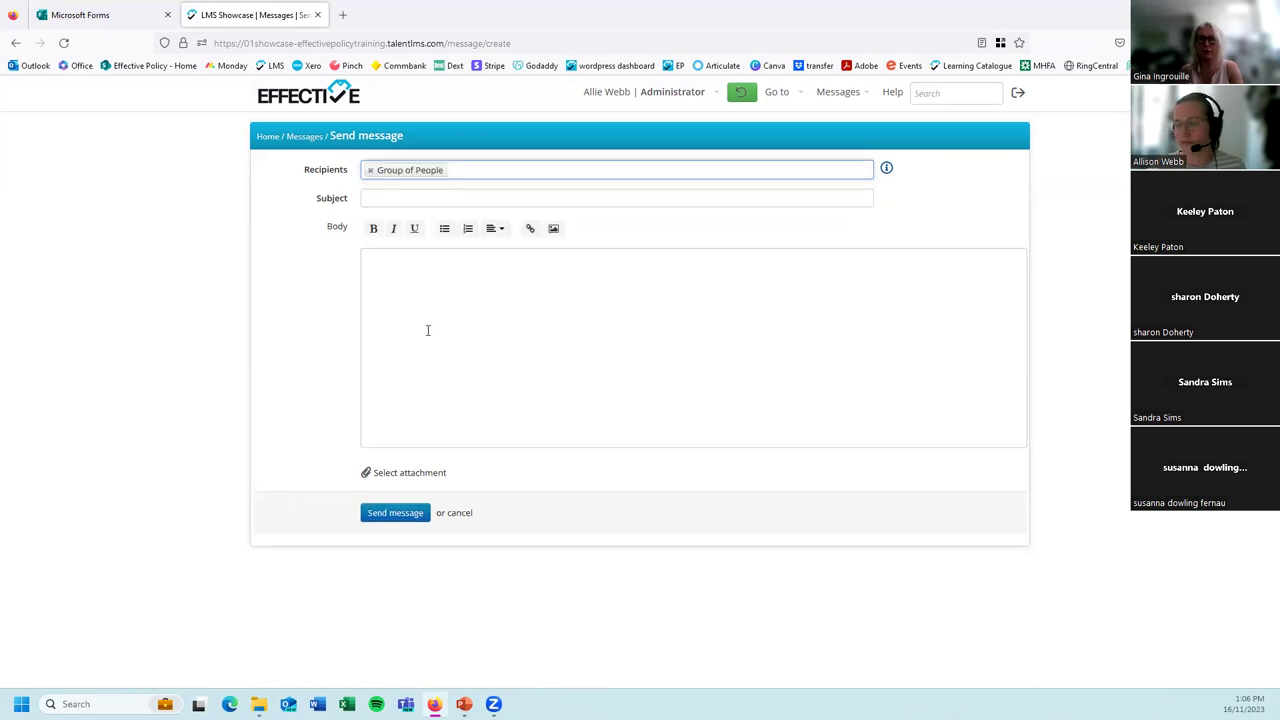
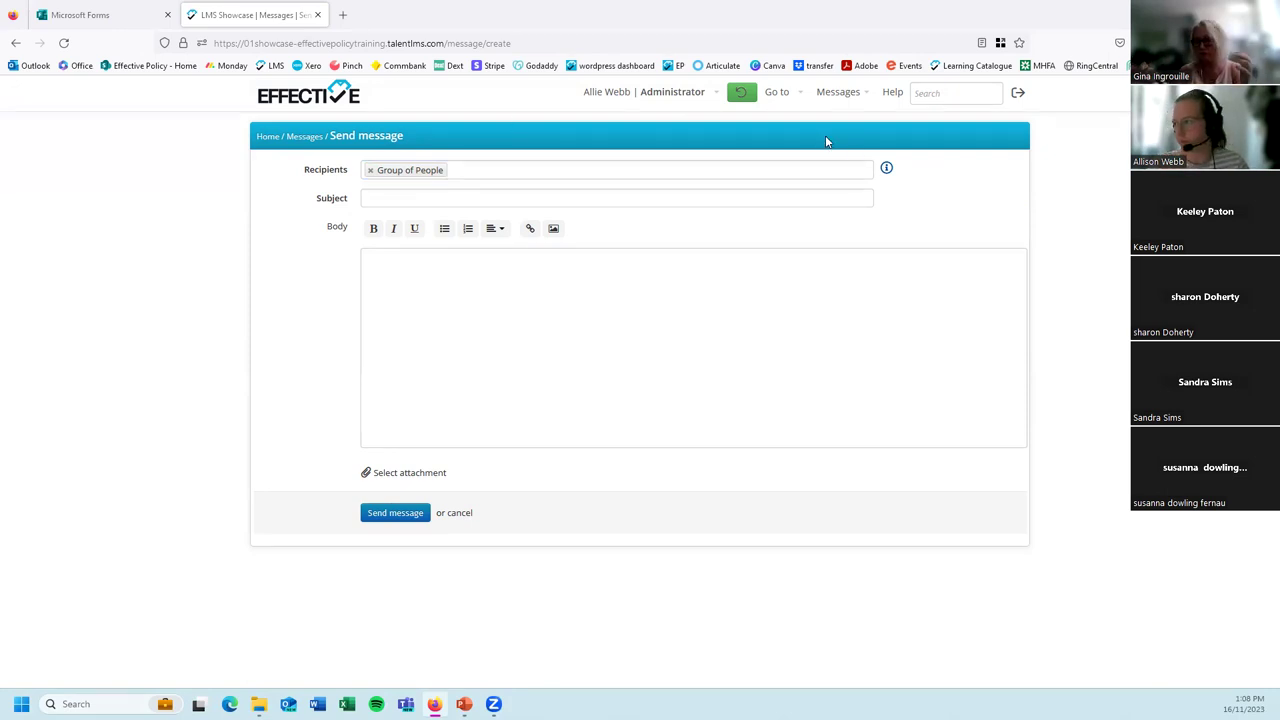
Search the LMS for "org" and open the Policy And Procedure Library course's content as instructor.
{"action": "left_click", "coordinate": [714, 100]}
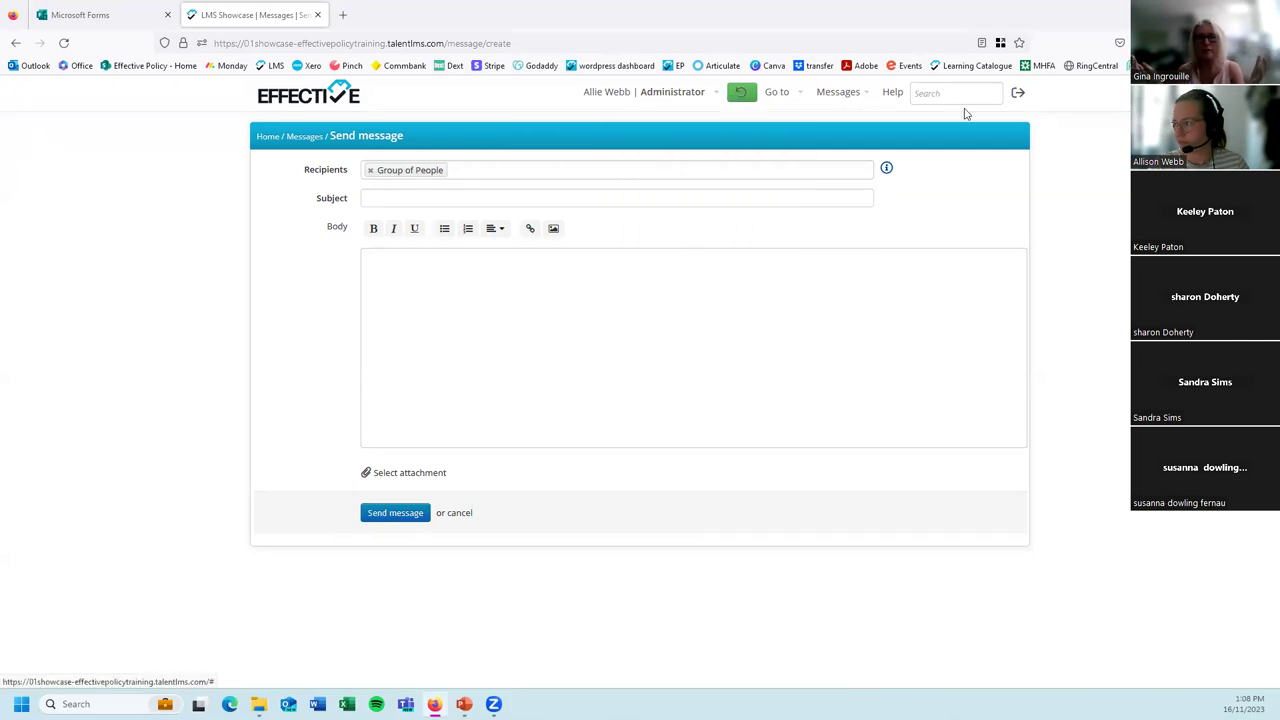
{"action": "type", "text": "org-"}
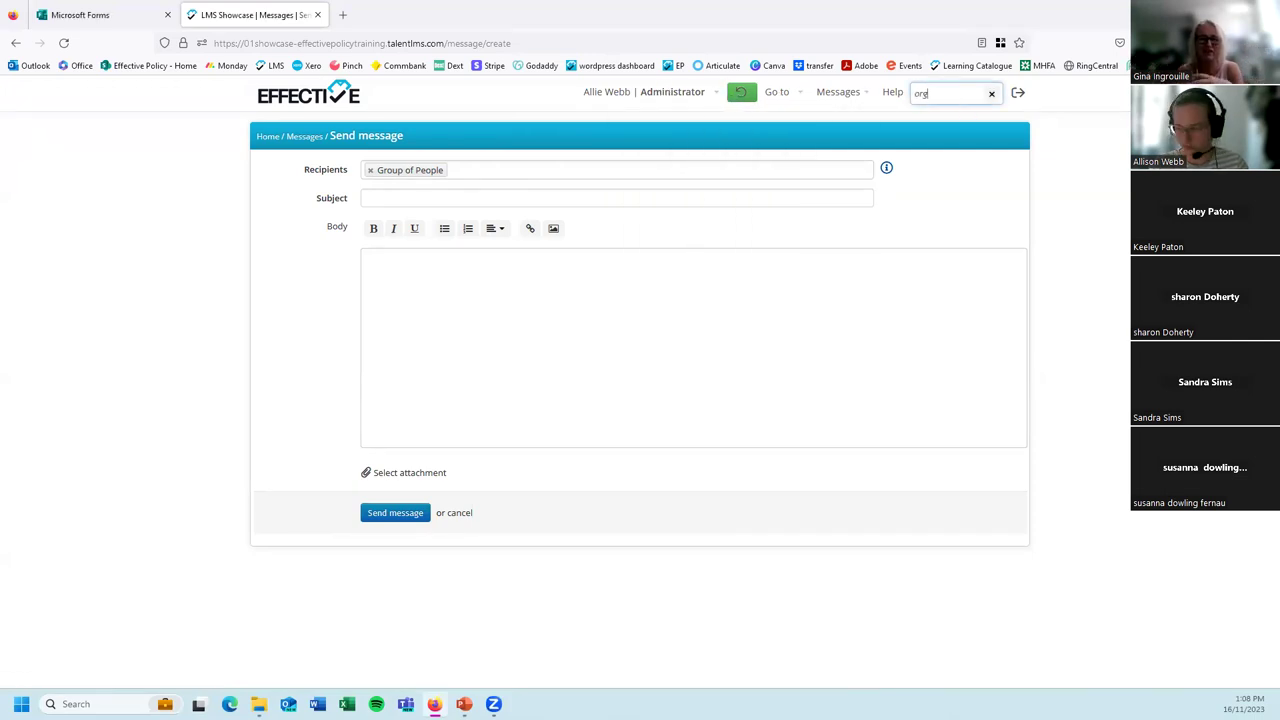
{"action": "left_click", "coordinate": [900, 157]}
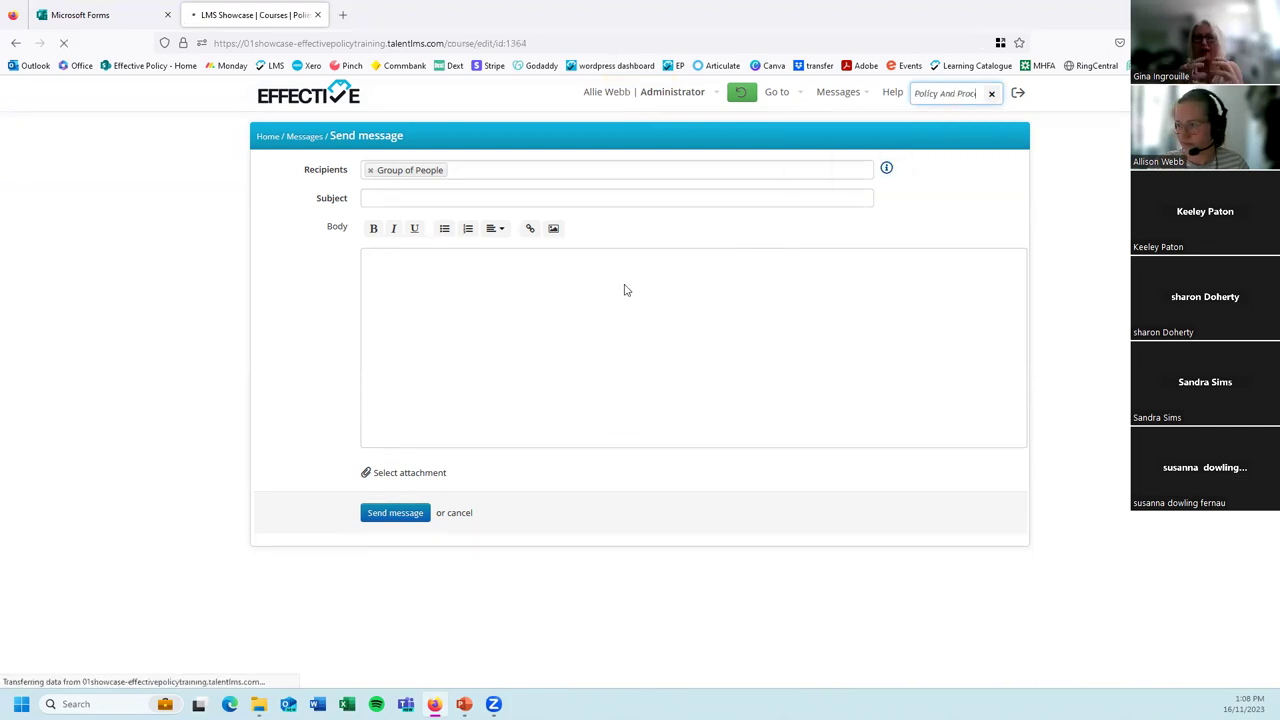
{"action": "left_click", "coordinate": [926, 607]}
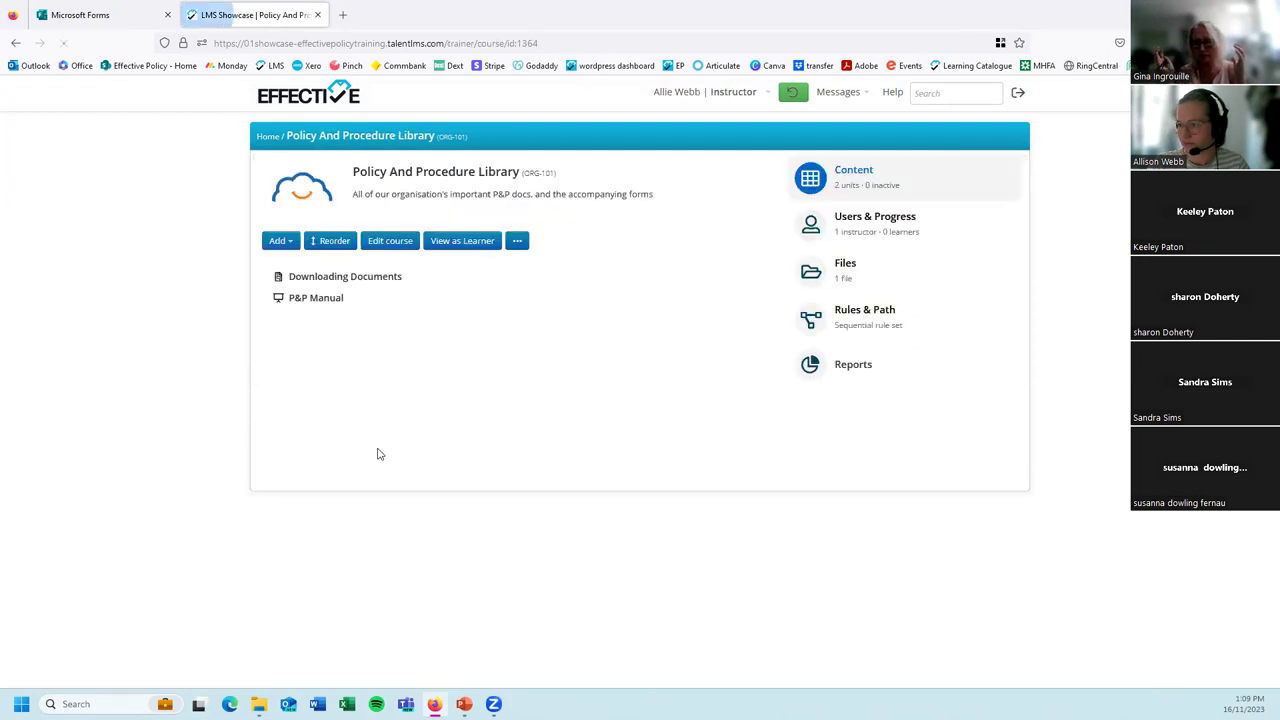
Examine the options for adding a video unit to the course, then cancel the form.
{"action": "left_click", "coordinate": [294, 245]}
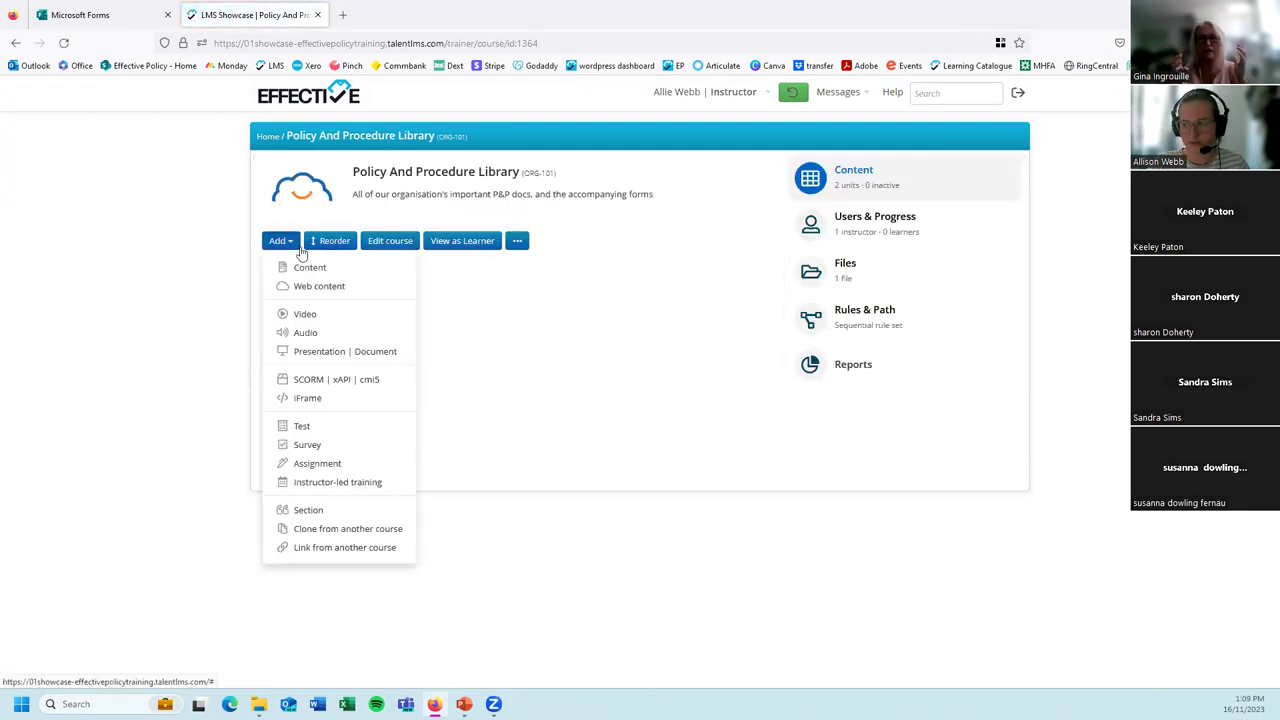
{"action": "left_click", "coordinate": [332, 318]}
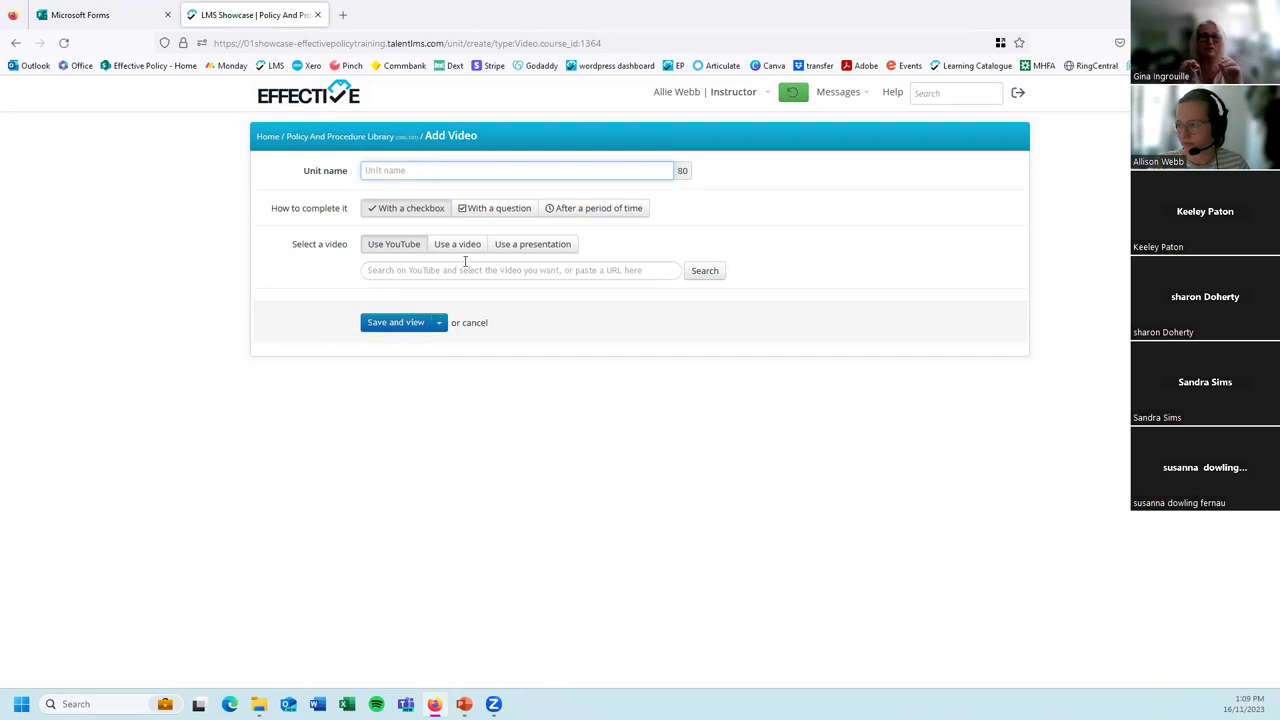
{"action": "left_click", "coordinate": [470, 324]}
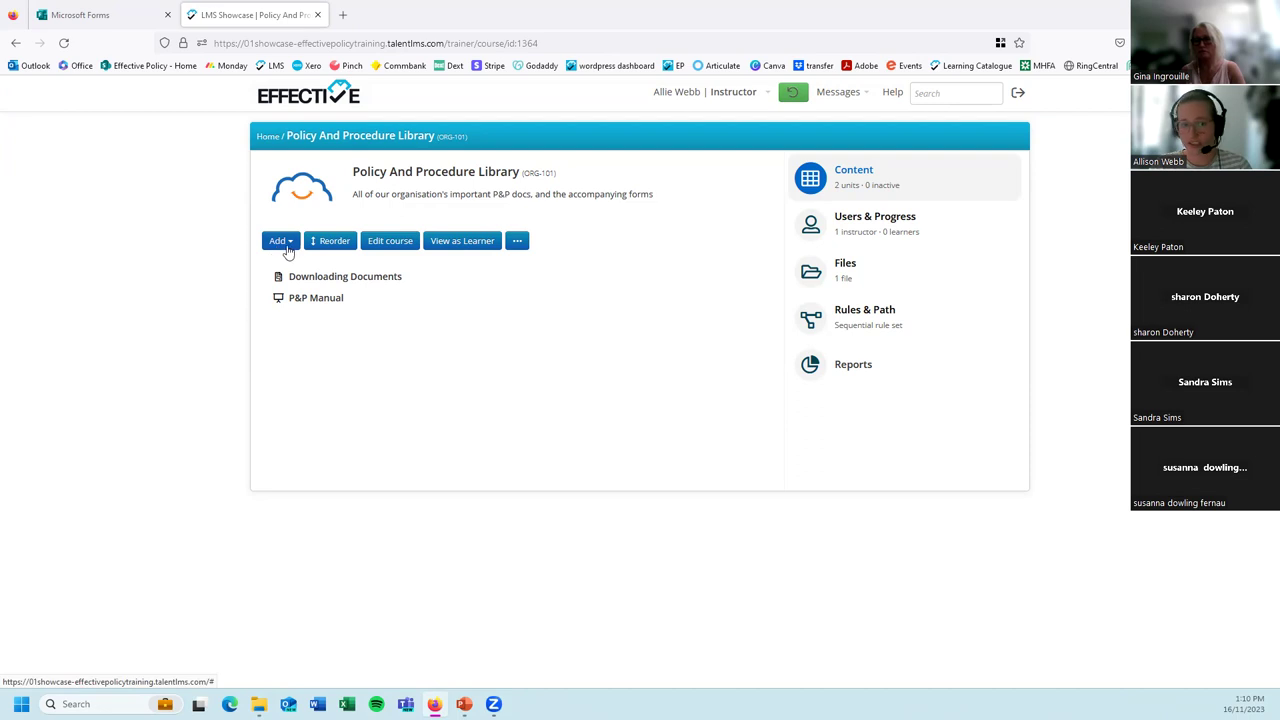
Open the Downloading Documents unit, examine the smart tags available for its text, and return to the course.
{"action": "mouse_move", "coordinate": [338, 285]}
{"action": "left_click", "coordinate": [420, 276]}
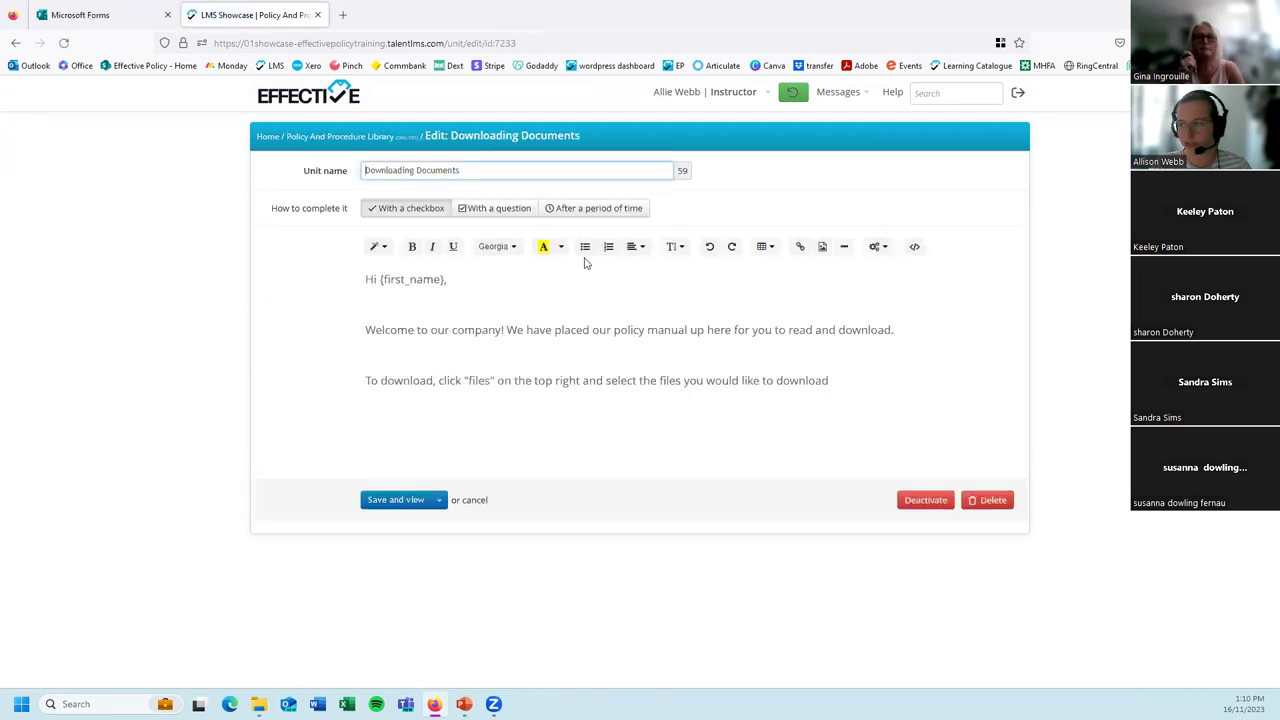
{"action": "left_click", "coordinate": [876, 247]}
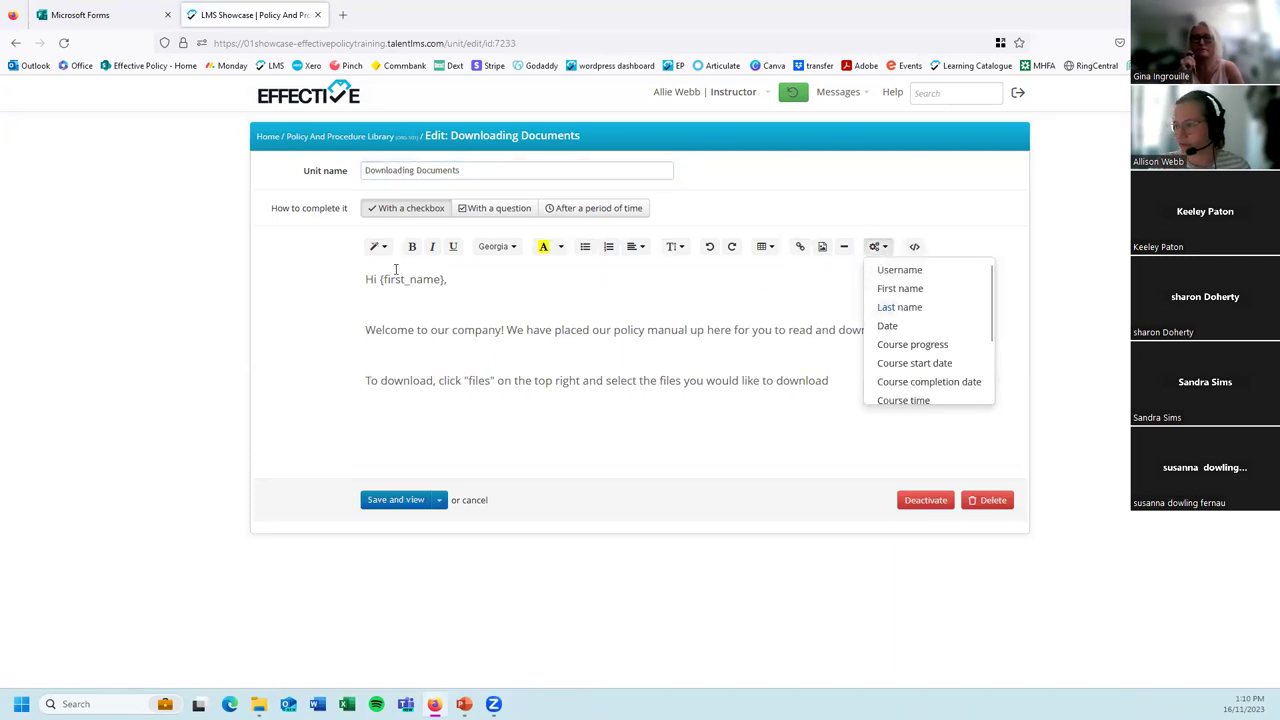
{"action": "left_click_drag", "start_coordinate": [388, 279], "coordinate": [471, 278]}
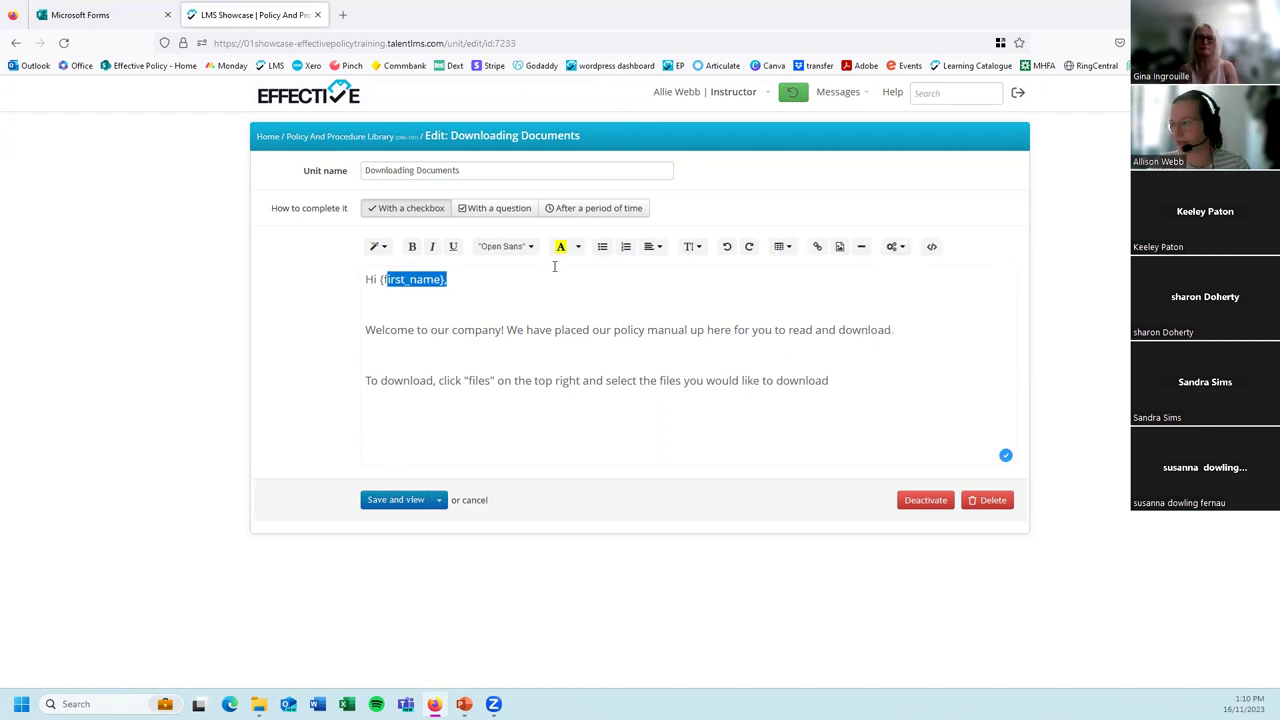
{"action": "left_click", "coordinate": [891, 248]}
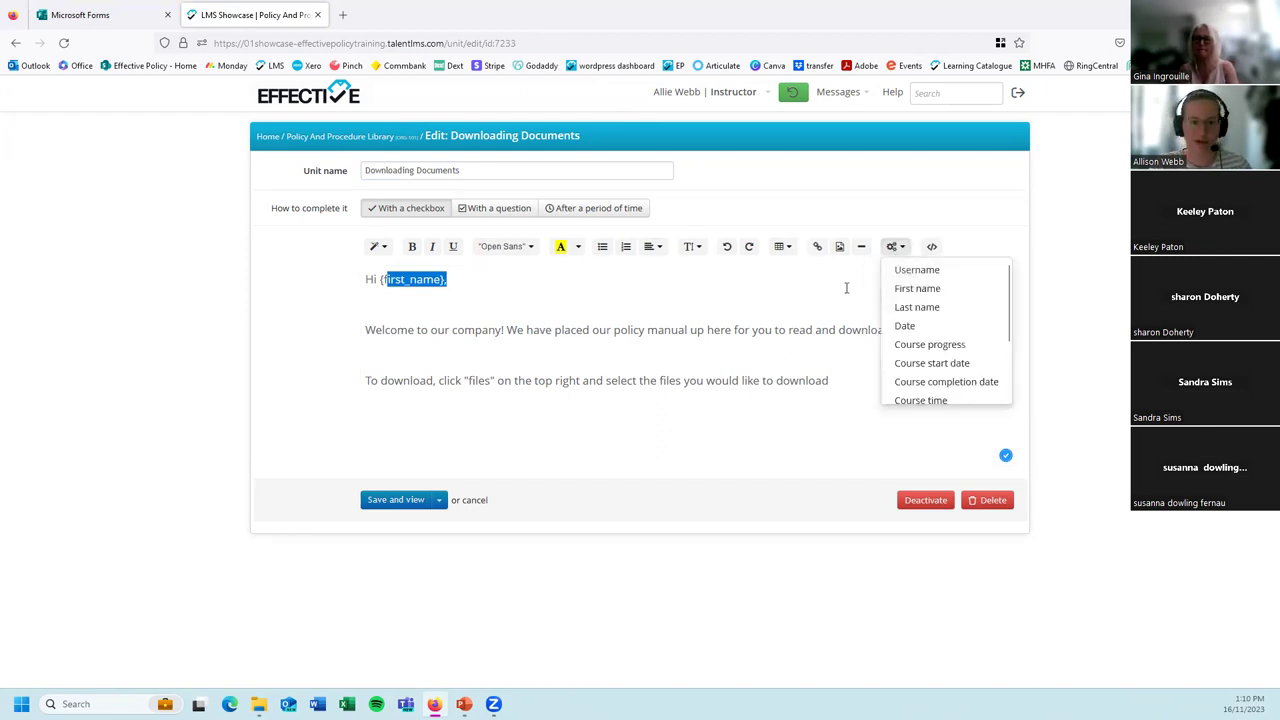
{"action": "scroll", "coordinate": [962, 363], "scroll_direction": "down", "scroll_amount": 2}
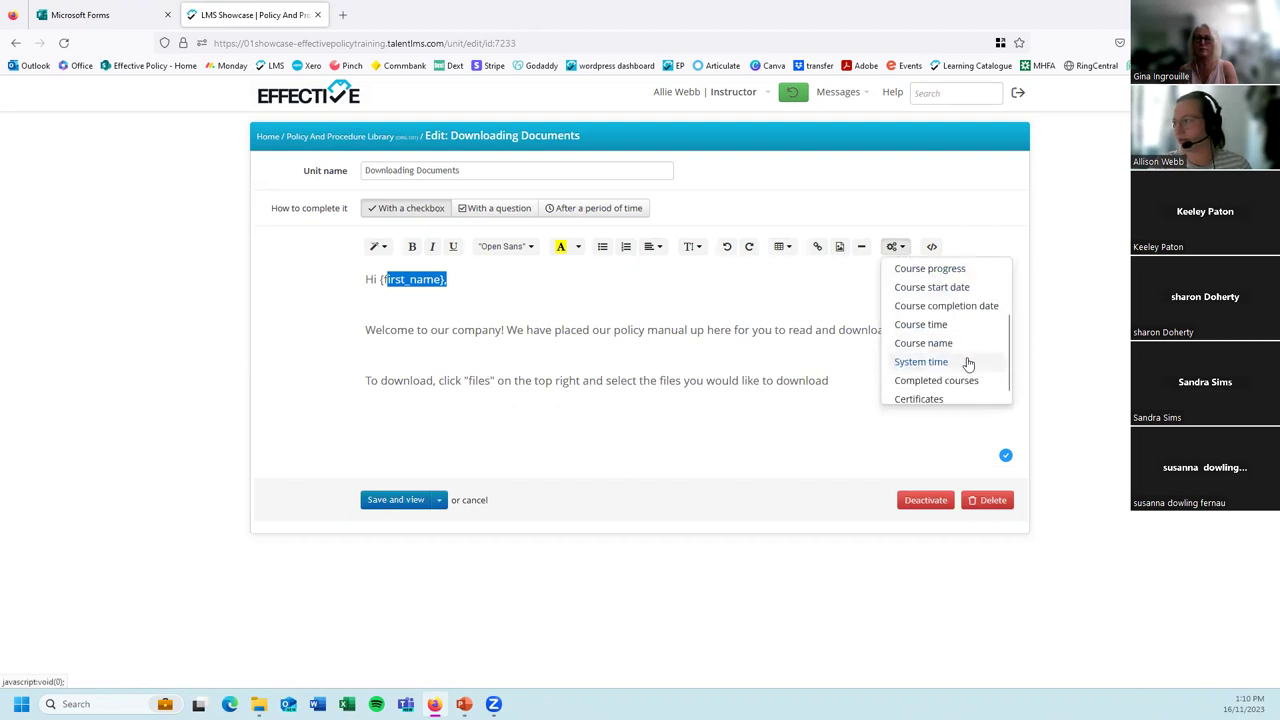
{"action": "scroll", "coordinate": [940, 330], "scroll_direction": "up", "scroll_amount": 2}
{"action": "scroll", "coordinate": [938, 318], "scroll_direction": "down", "scroll_amount": 2}
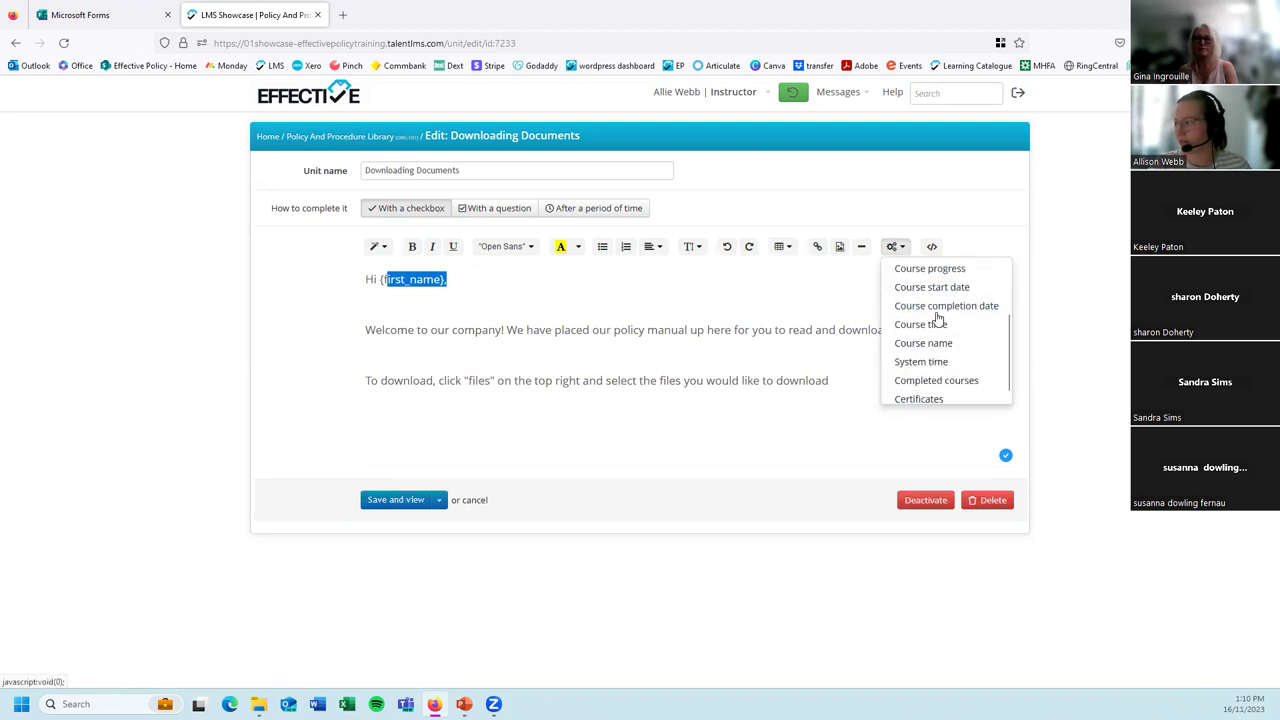
{"action": "scroll", "coordinate": [938, 318], "scroll_direction": "down", "scroll_amount": 1}
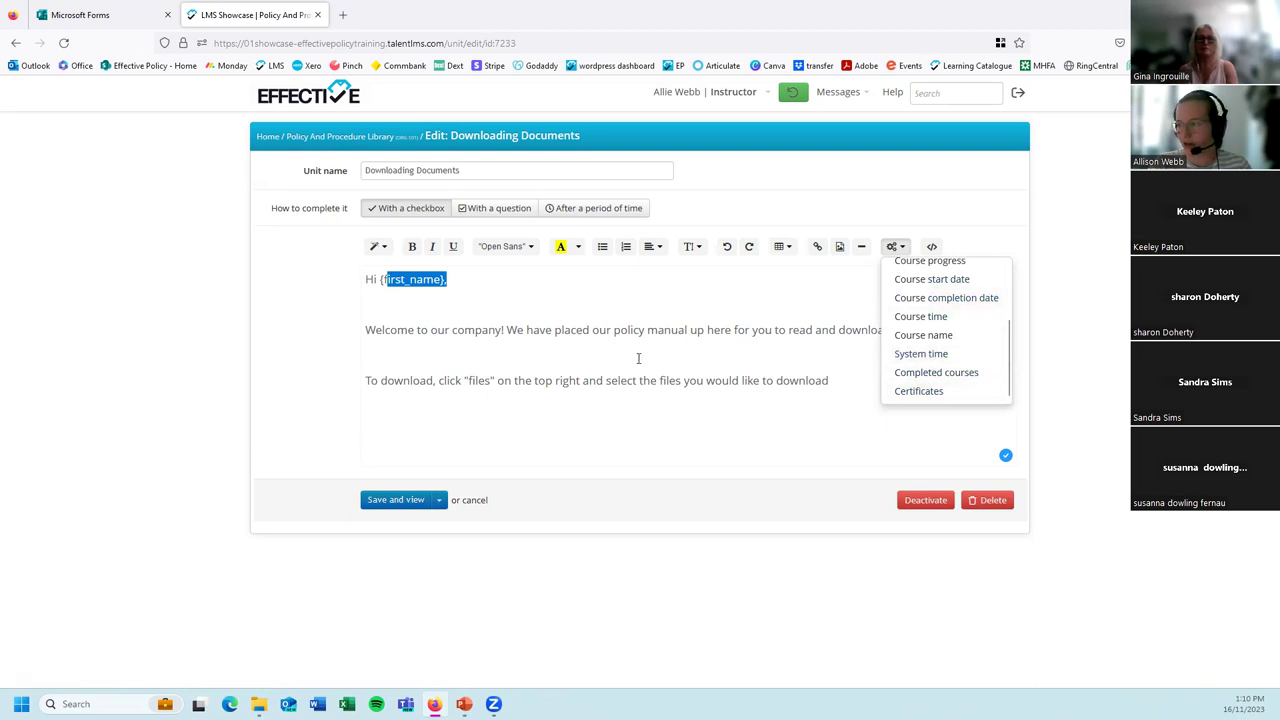
{"action": "left_click", "coordinate": [522, 296]}
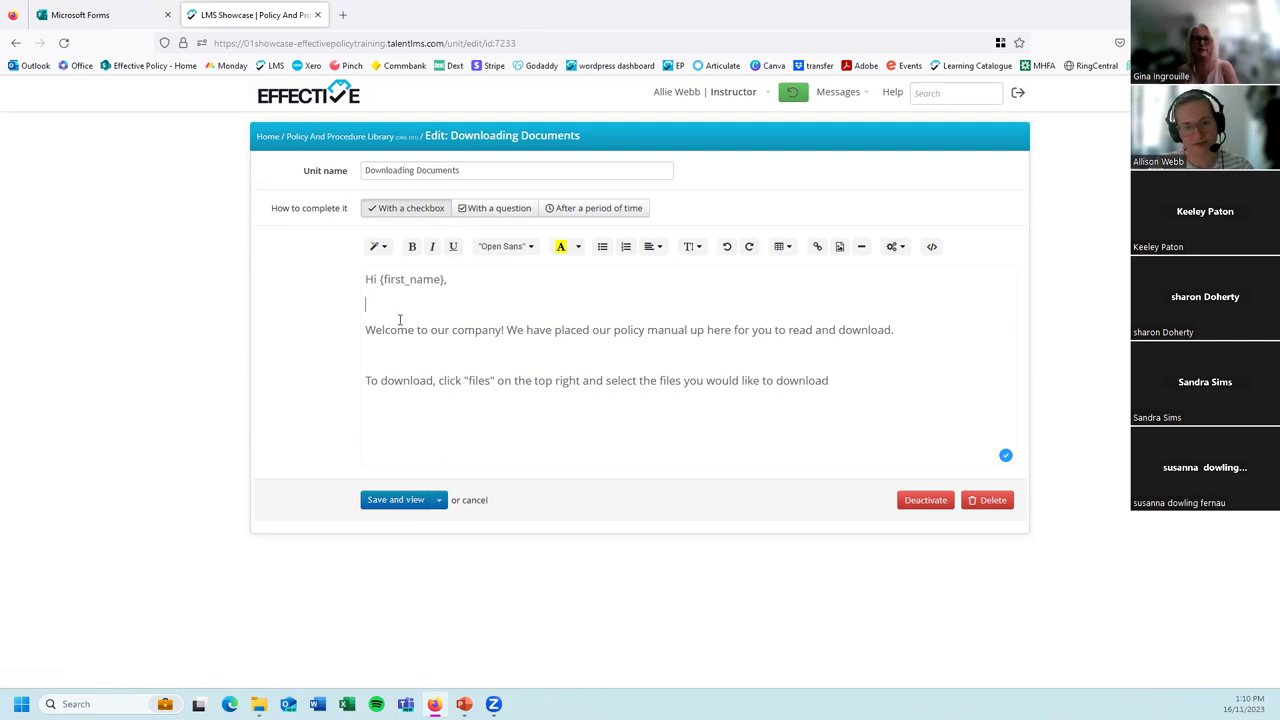
{"action": "left_click", "coordinate": [353, 140]}
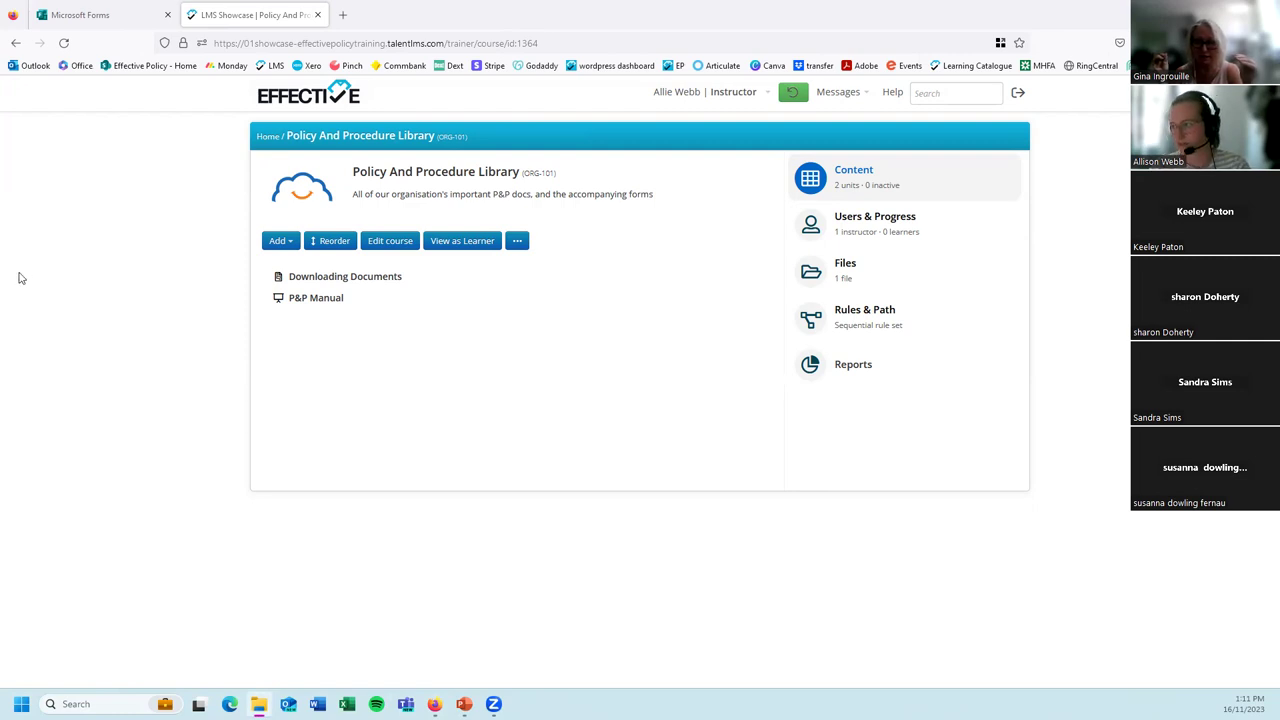
Review the course's files, then view the unit types that can be added to its content.
{"action": "mouse_move", "coordinate": [304, 280]}
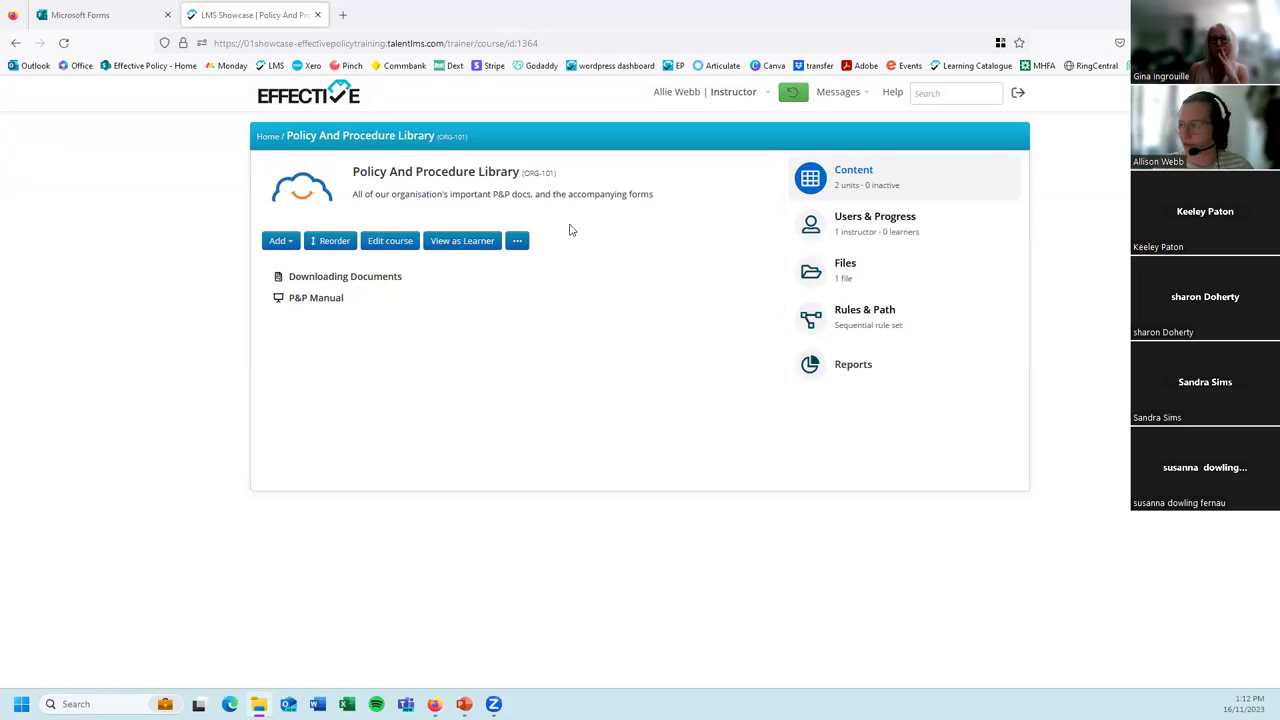
{"action": "left_click", "coordinate": [846, 267]}
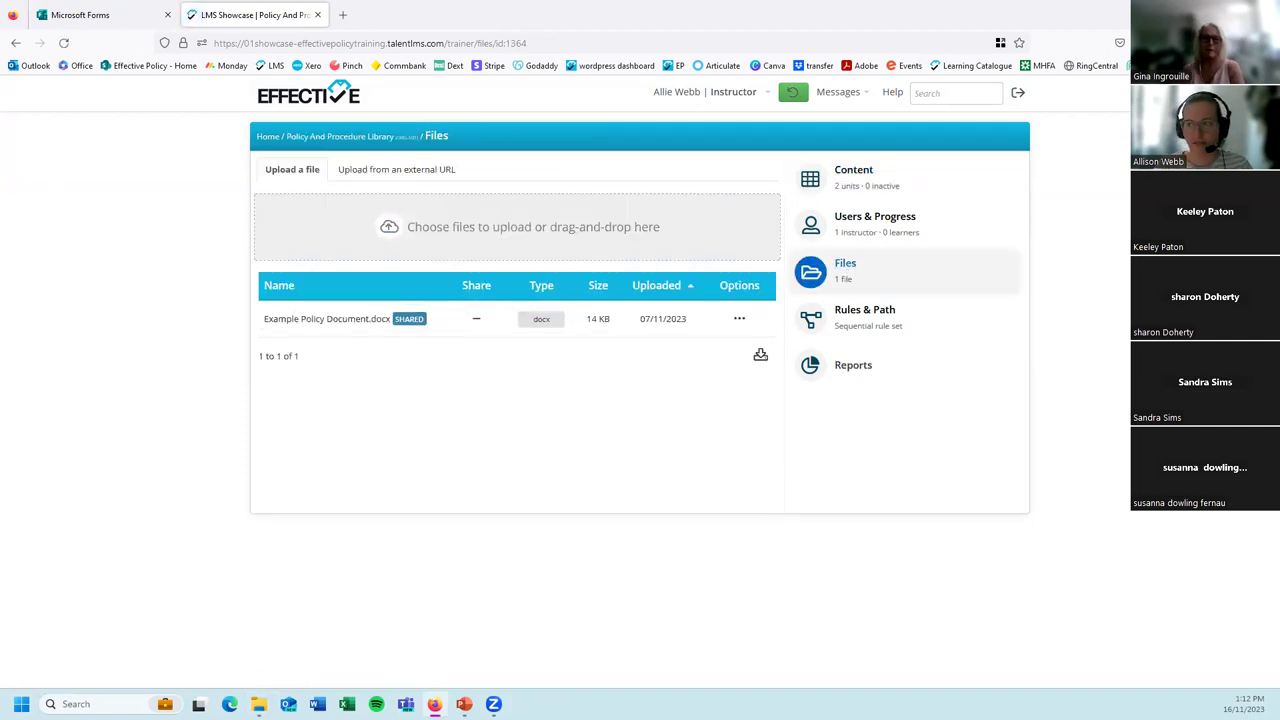
{"action": "left_click", "coordinate": [820, 180]}
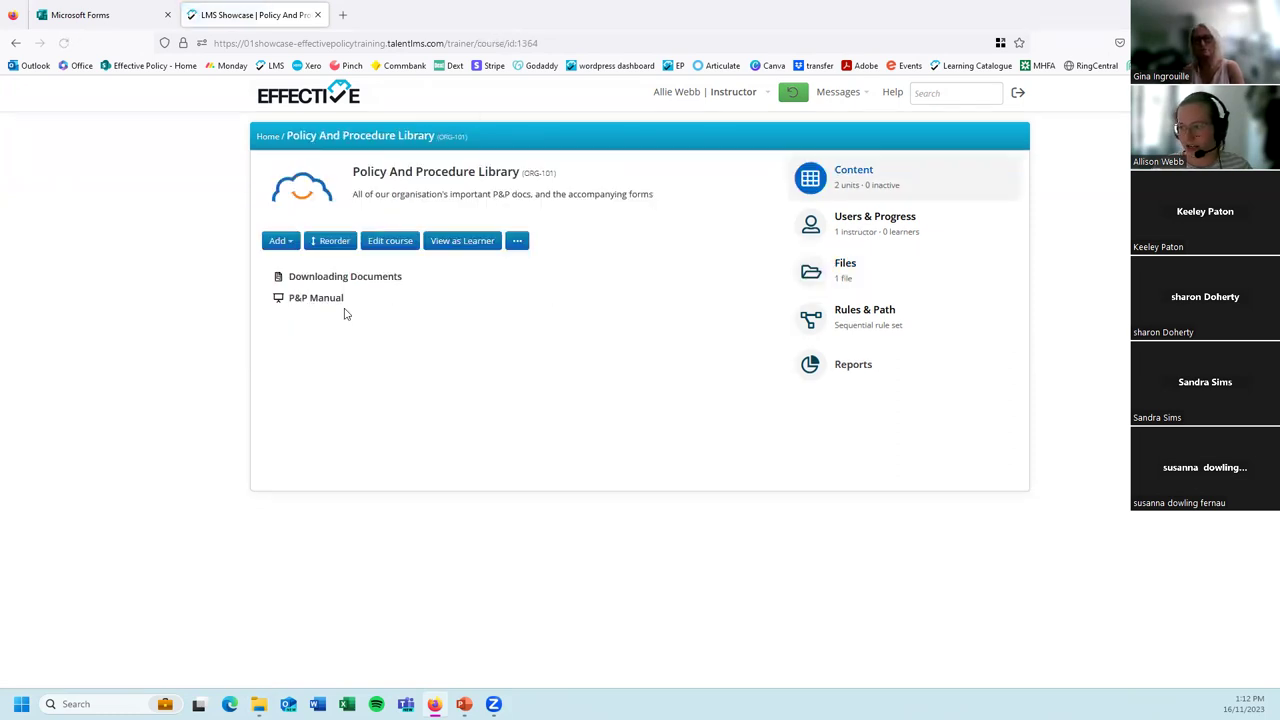
{"action": "left_click", "coordinate": [280, 241]}
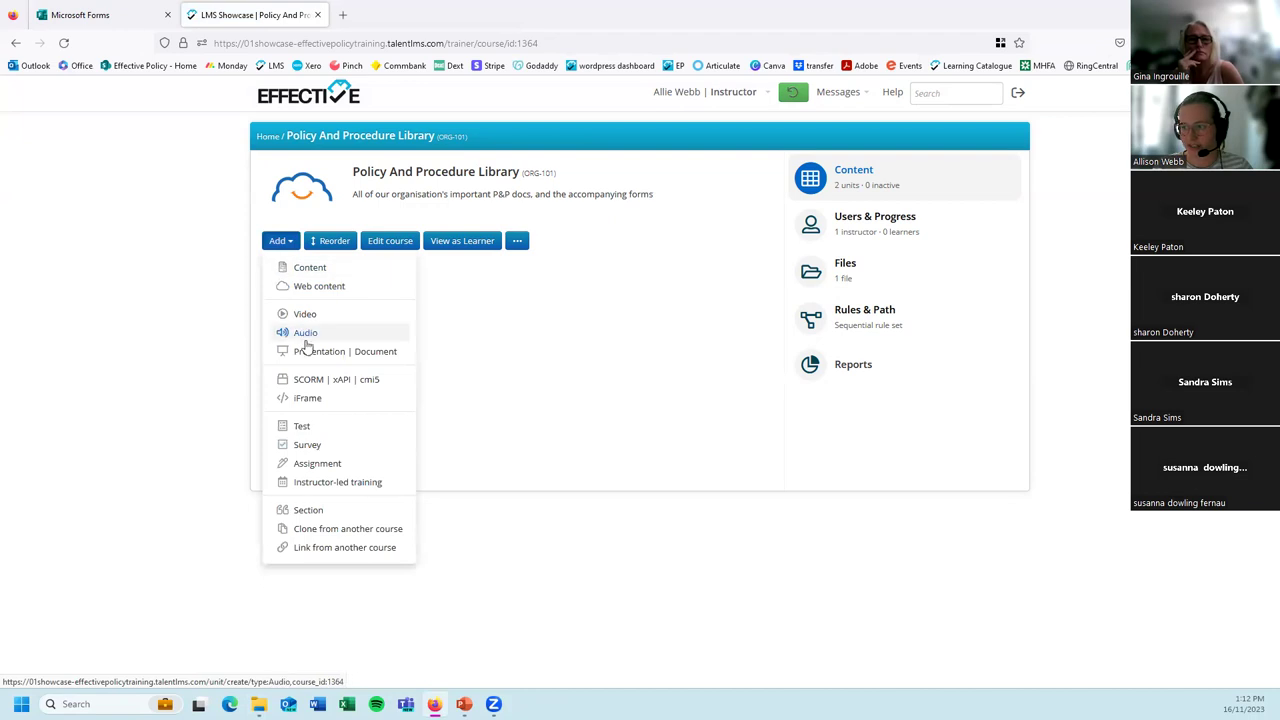
{"action": "left_click", "coordinate": [484, 340]}
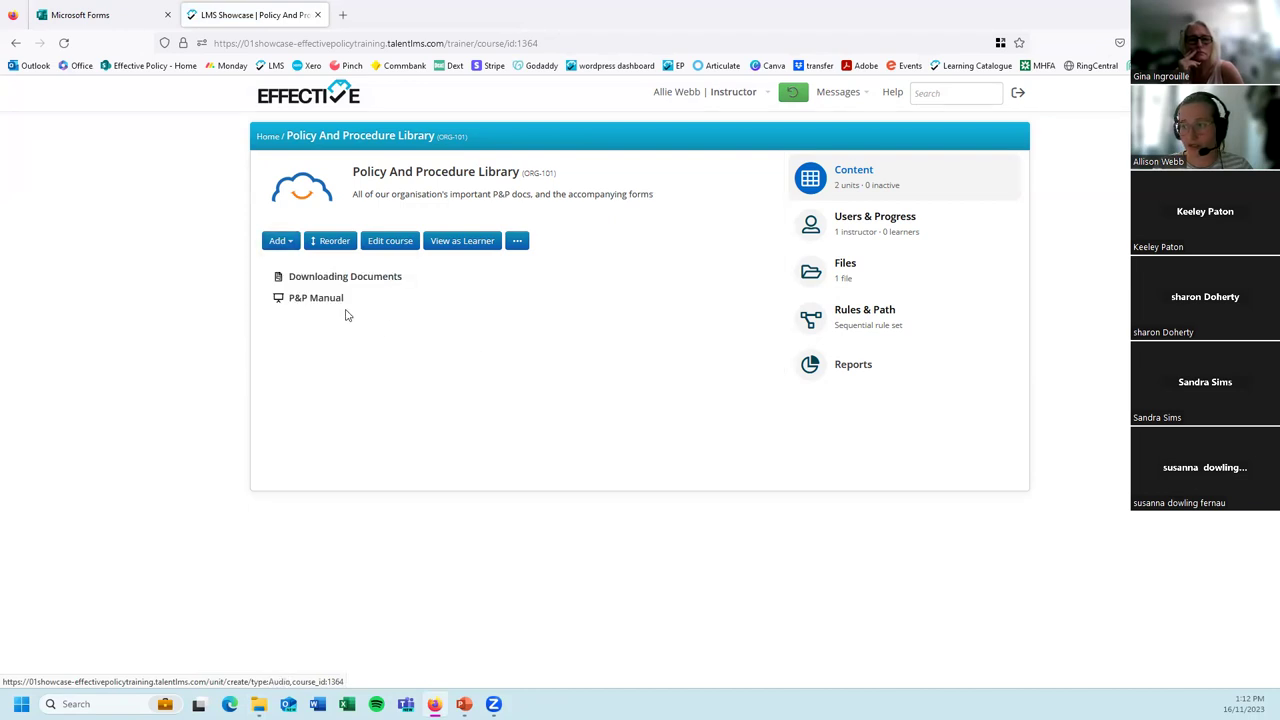
Stop sharing Example Policy Document.docx in the course files and share it again.
{"action": "left_click", "coordinate": [846, 265]}
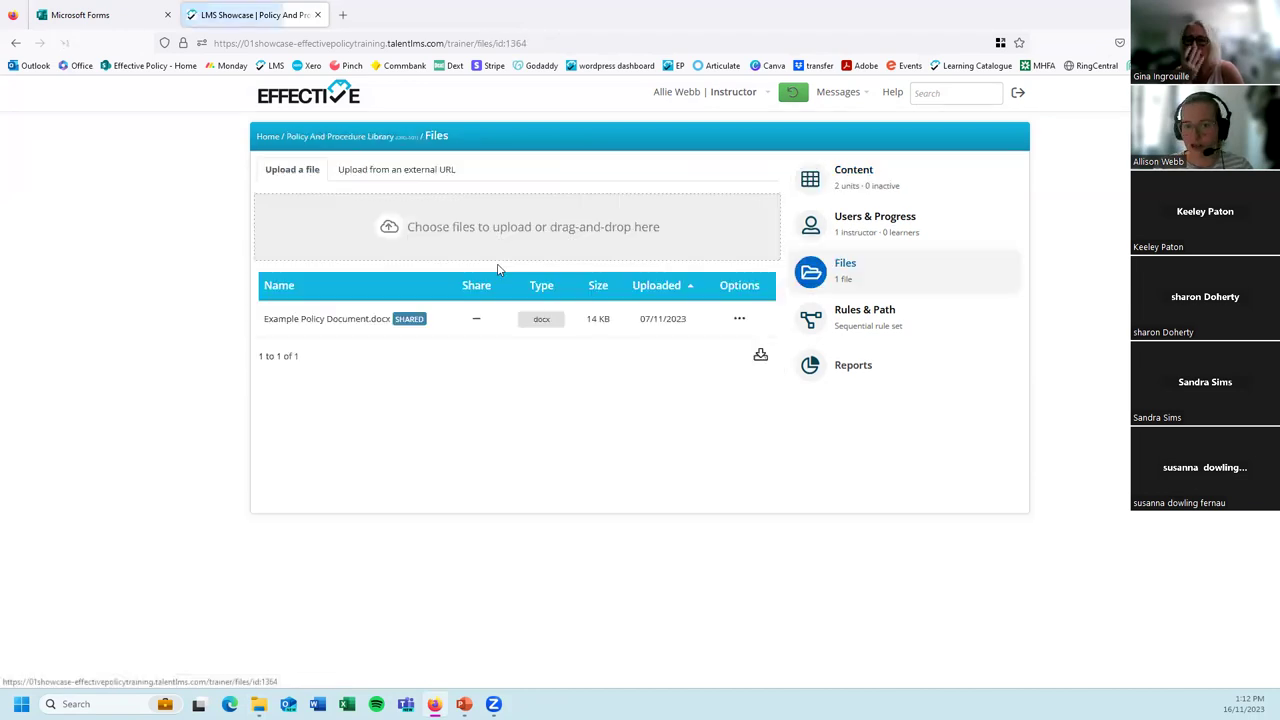
{"action": "left_click", "coordinate": [477, 320]}
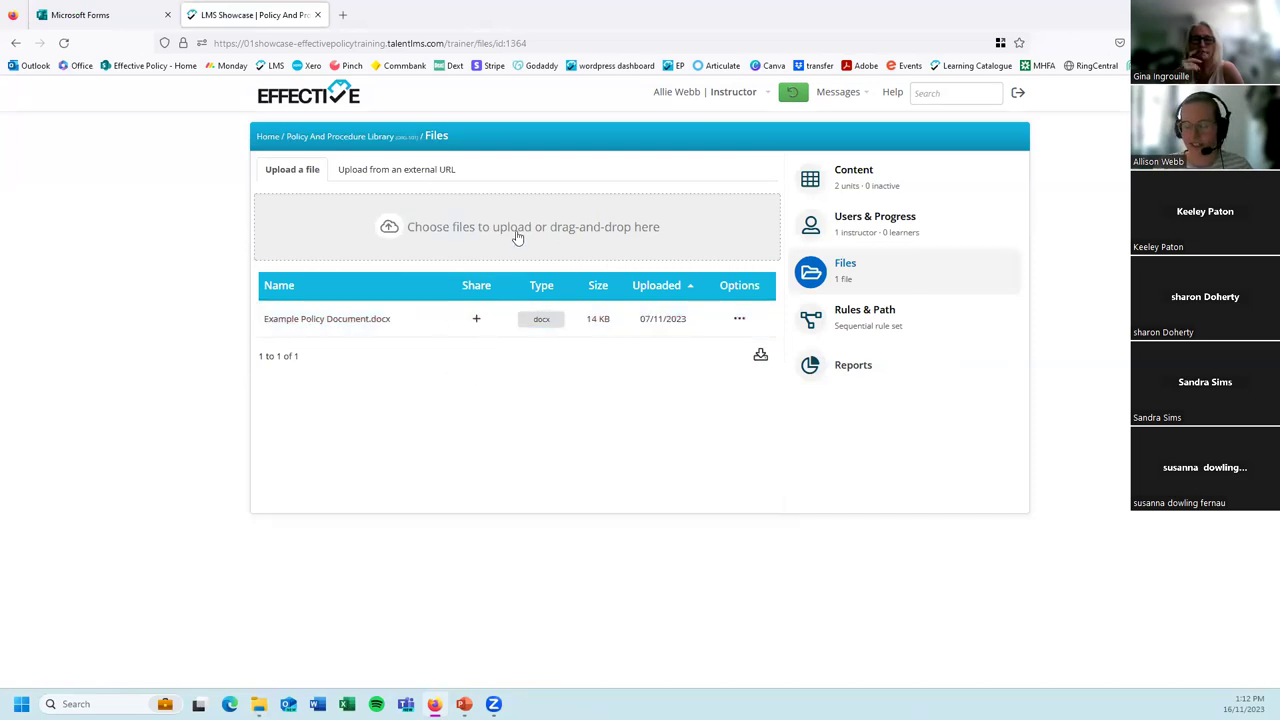
{"action": "left_click", "coordinate": [477, 320]}
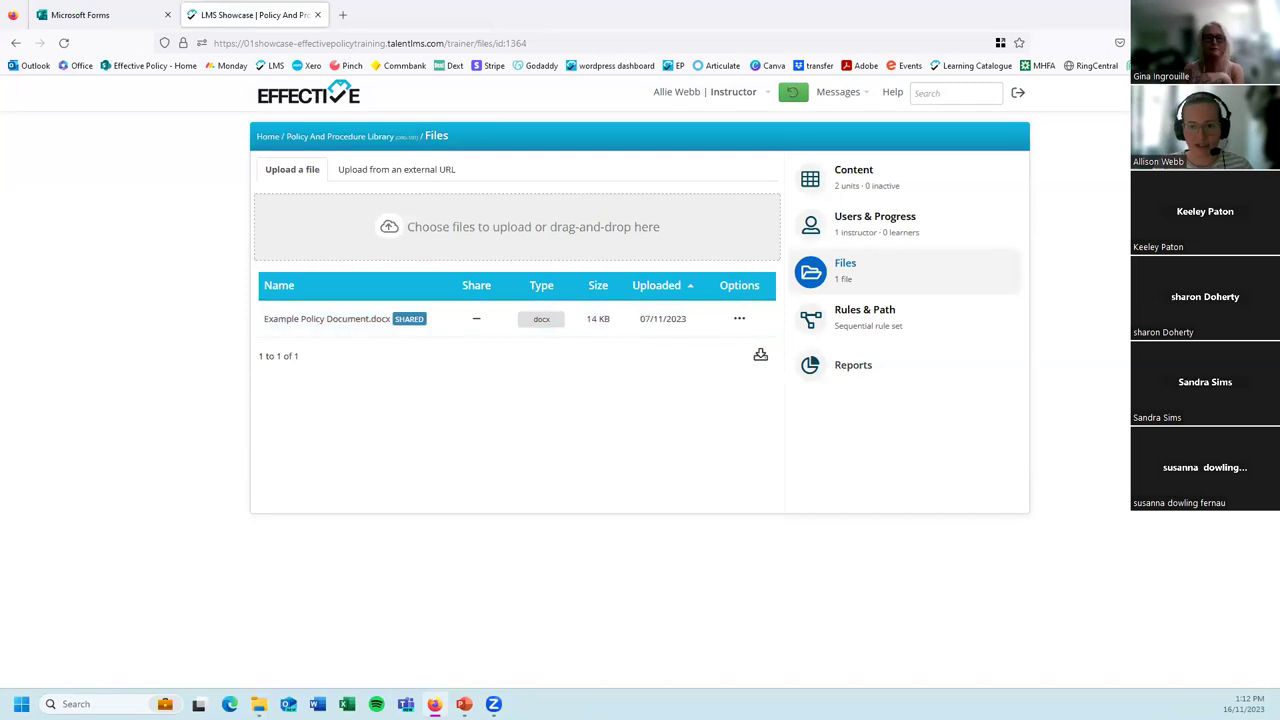
Upload Example Policy form.docx to the course files, share it, and return to the course content.
{"action": "left_click_drag", "start_coordinate": [110, 220], "coordinate": [392, 242]}
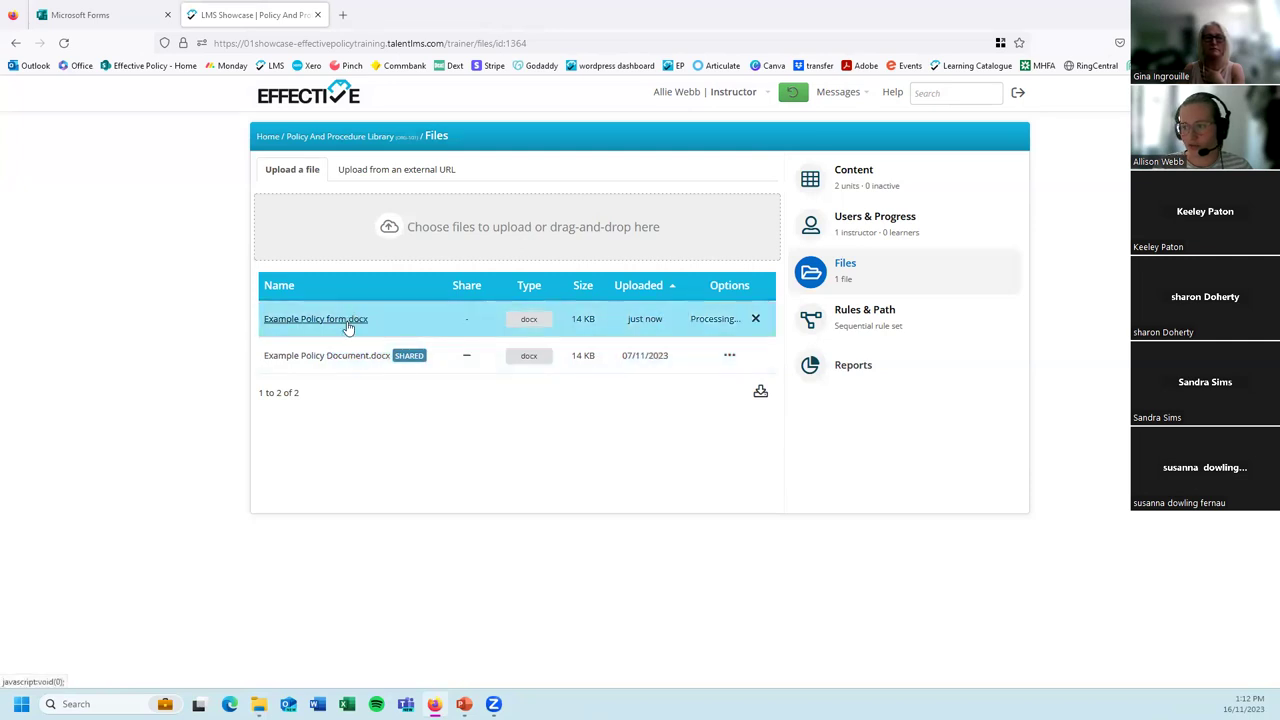
{"action": "left_click", "coordinate": [63, 42]}
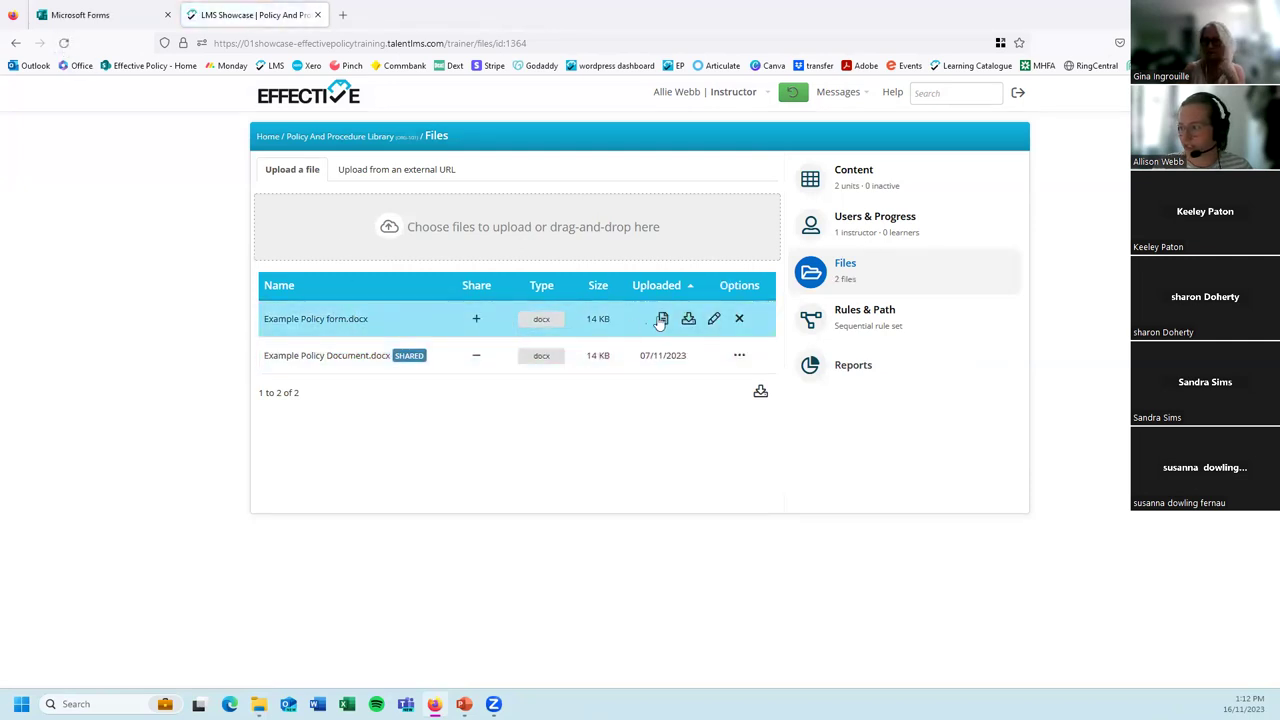
{"action": "left_click", "coordinate": [476, 318]}
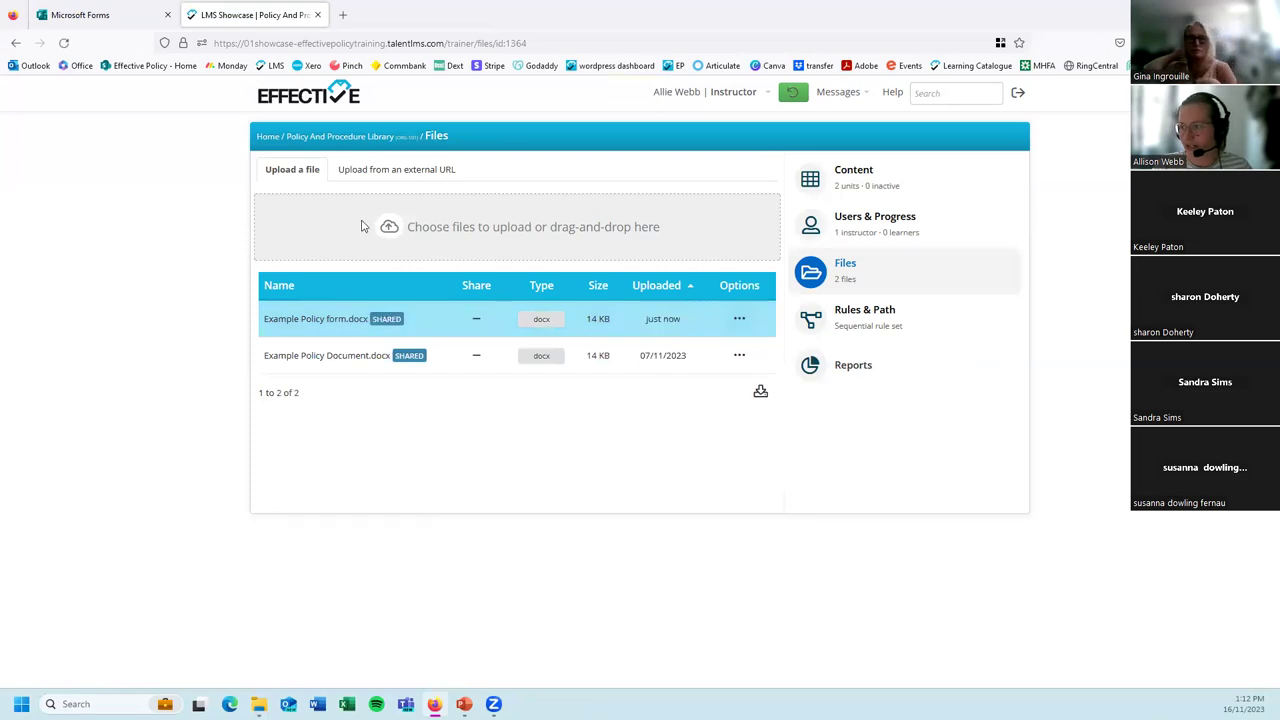
{"action": "left_click", "coordinate": [845, 180]}
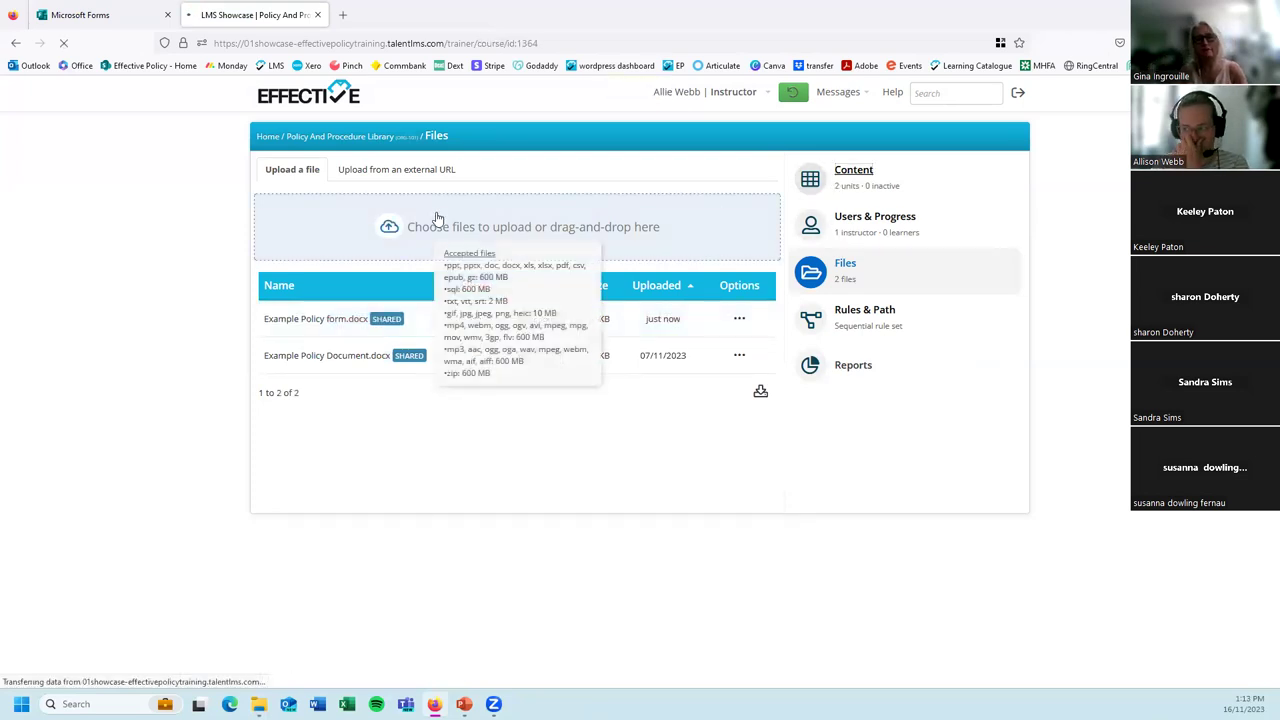
View the Policy And Procedure Library as a learner, proceed to the P&P Manual unit, and check the shared policy files available there.
{"action": "left_click", "coordinate": [470, 242]}
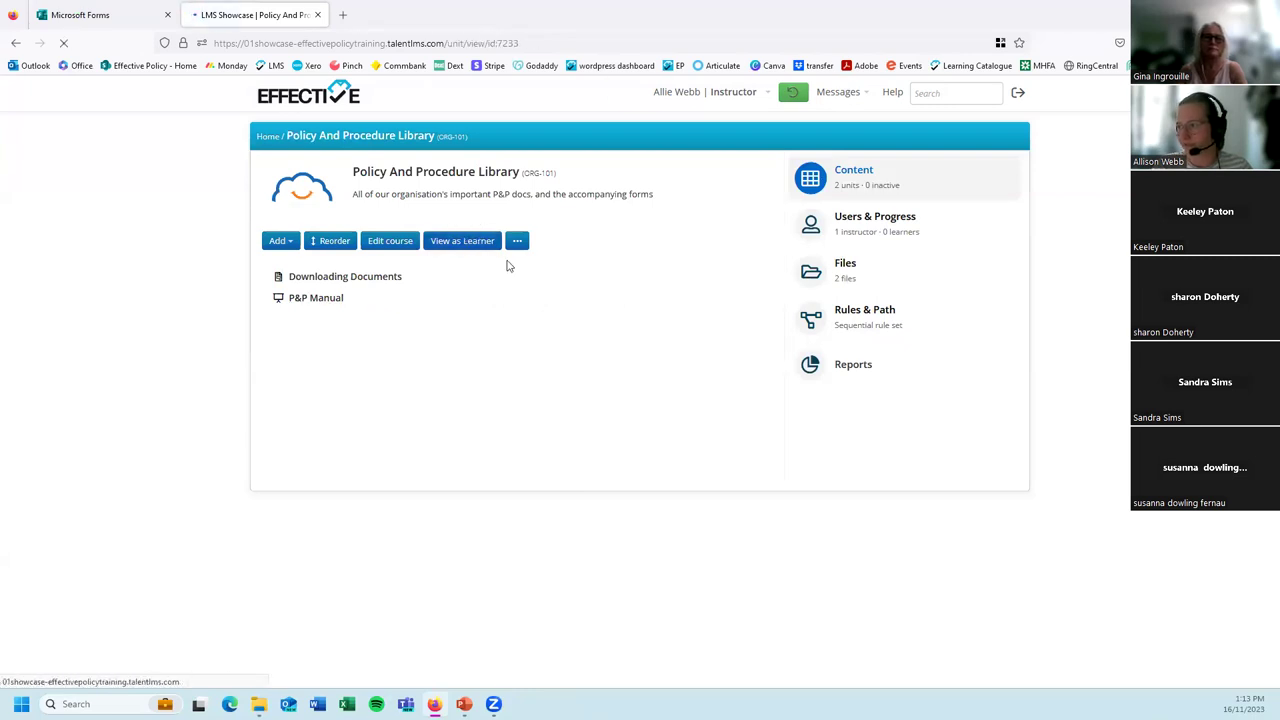
{"action": "left_click", "coordinate": [640, 280]}
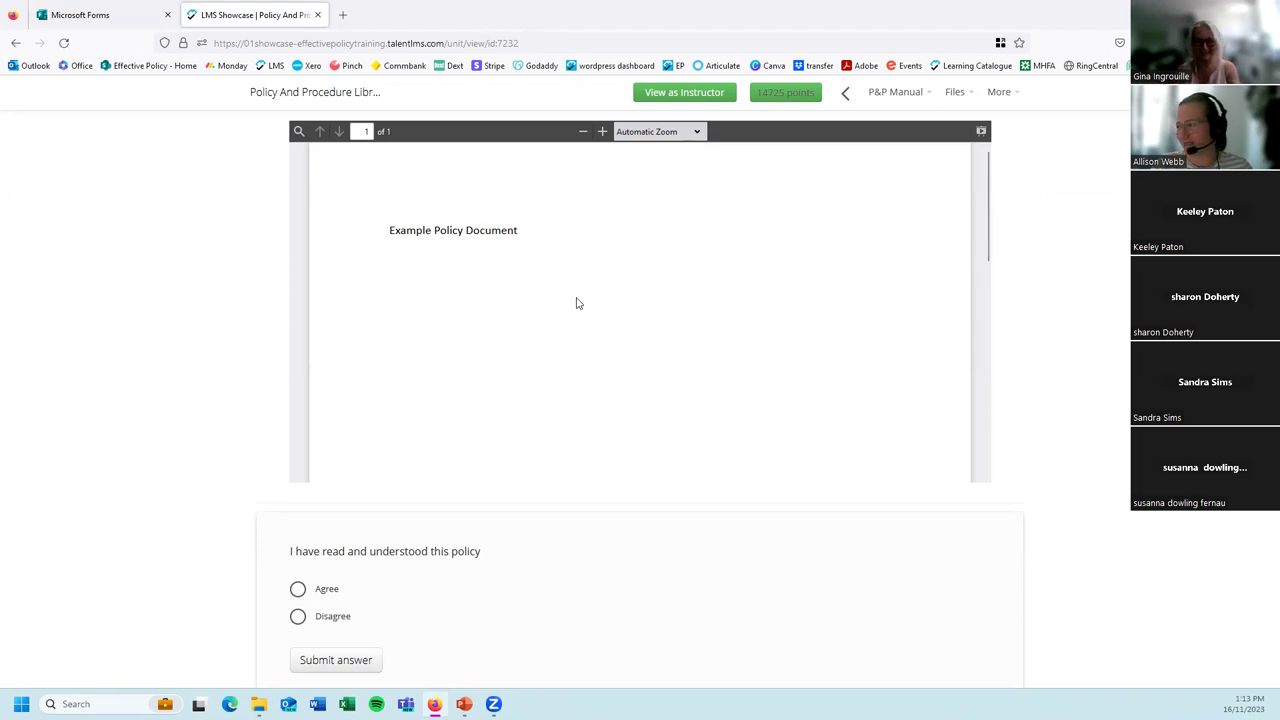
{"action": "scroll", "coordinate": [576, 303], "scroll_direction": "down", "scroll_amount": 5}
{"action": "scroll", "coordinate": [576, 303], "scroll_direction": "up", "scroll_amount": 5}
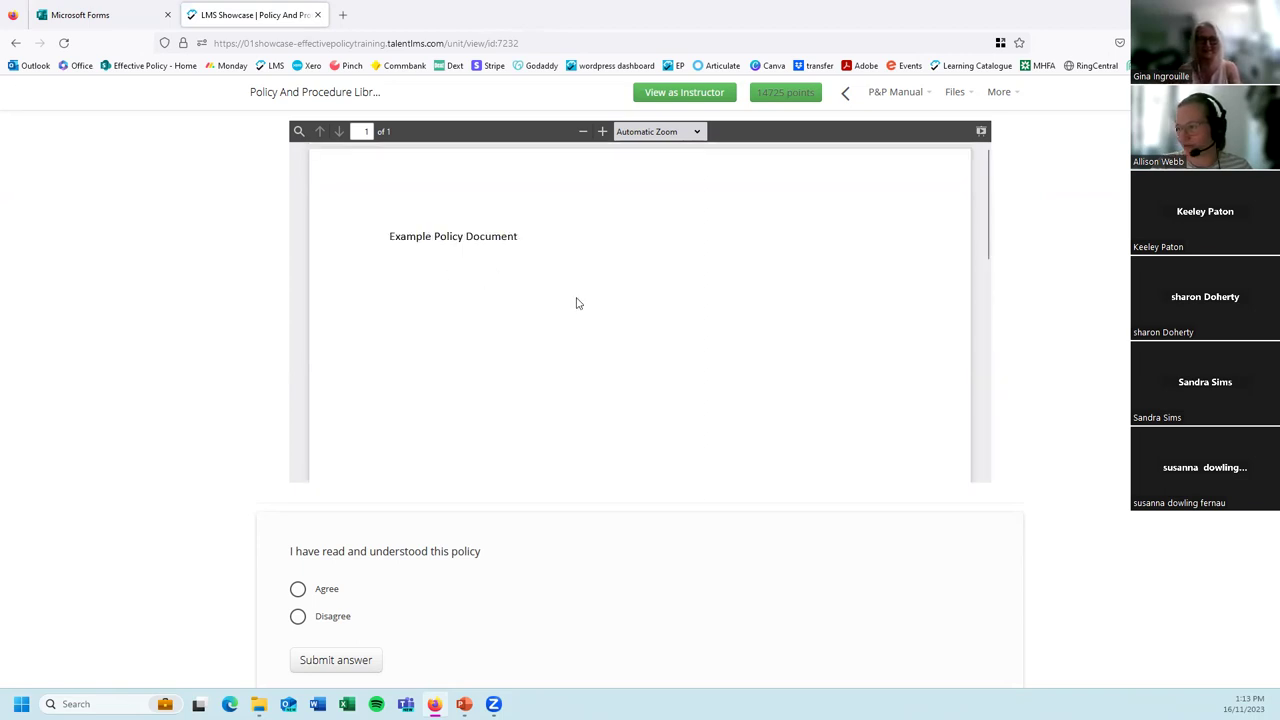
{"action": "left_click", "coordinate": [955, 93]}
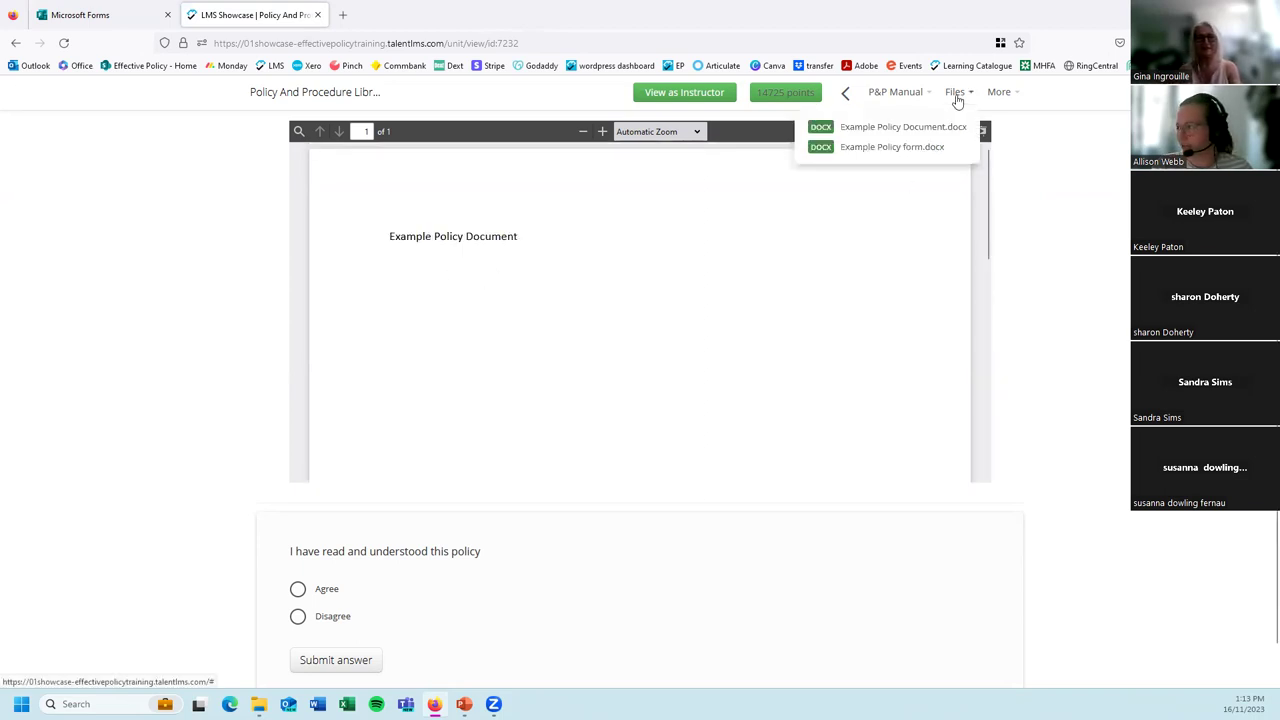
{"action": "left_click", "coordinate": [940, 150]}
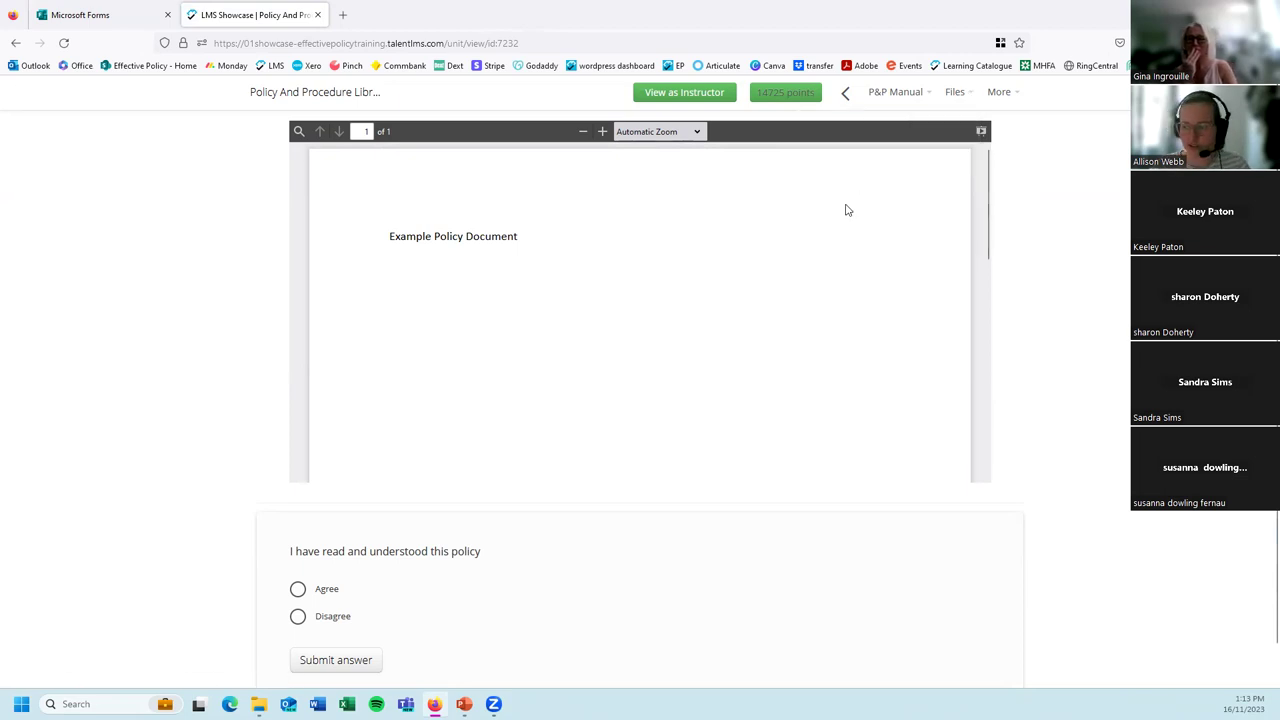
Submit the answer Agree to "I have read and understood this policy", dismiss the completion notice, and leave the unit.
{"action": "scroll", "coordinate": [523, 517], "scroll_direction": "down", "scroll_amount": 1}
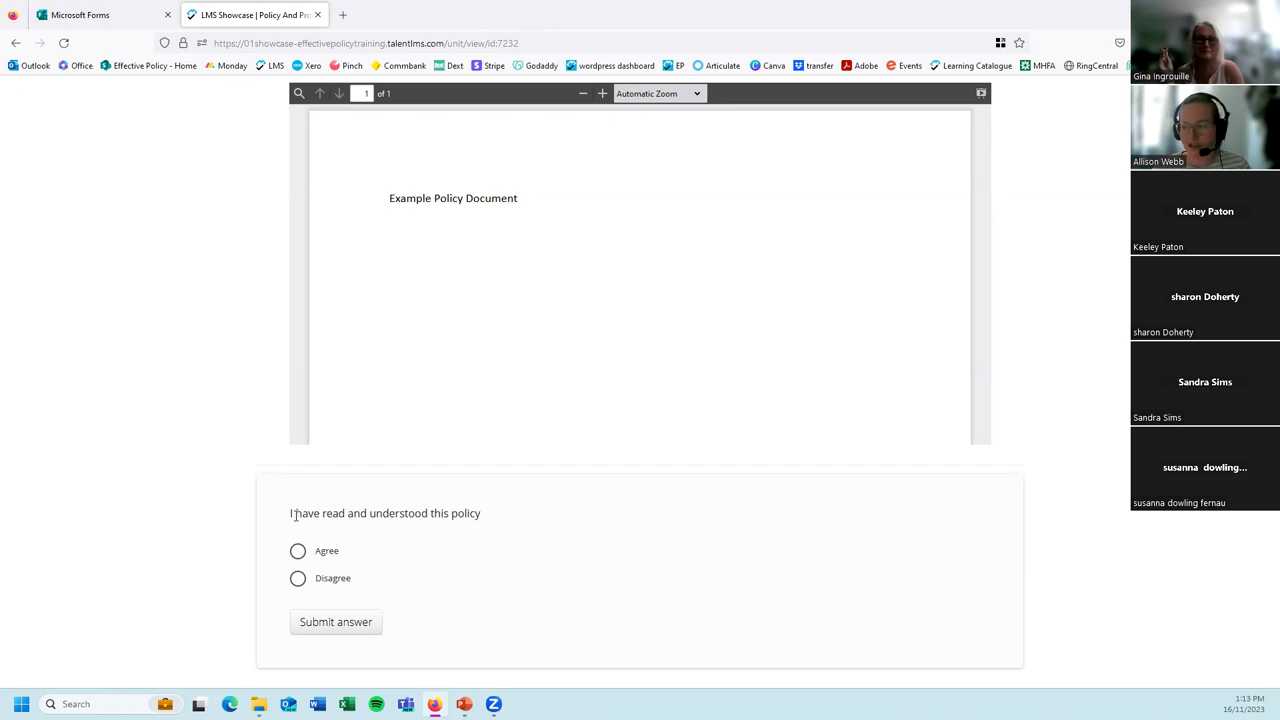
{"action": "left_click_drag", "start_coordinate": [287, 516], "coordinate": [486, 517]}
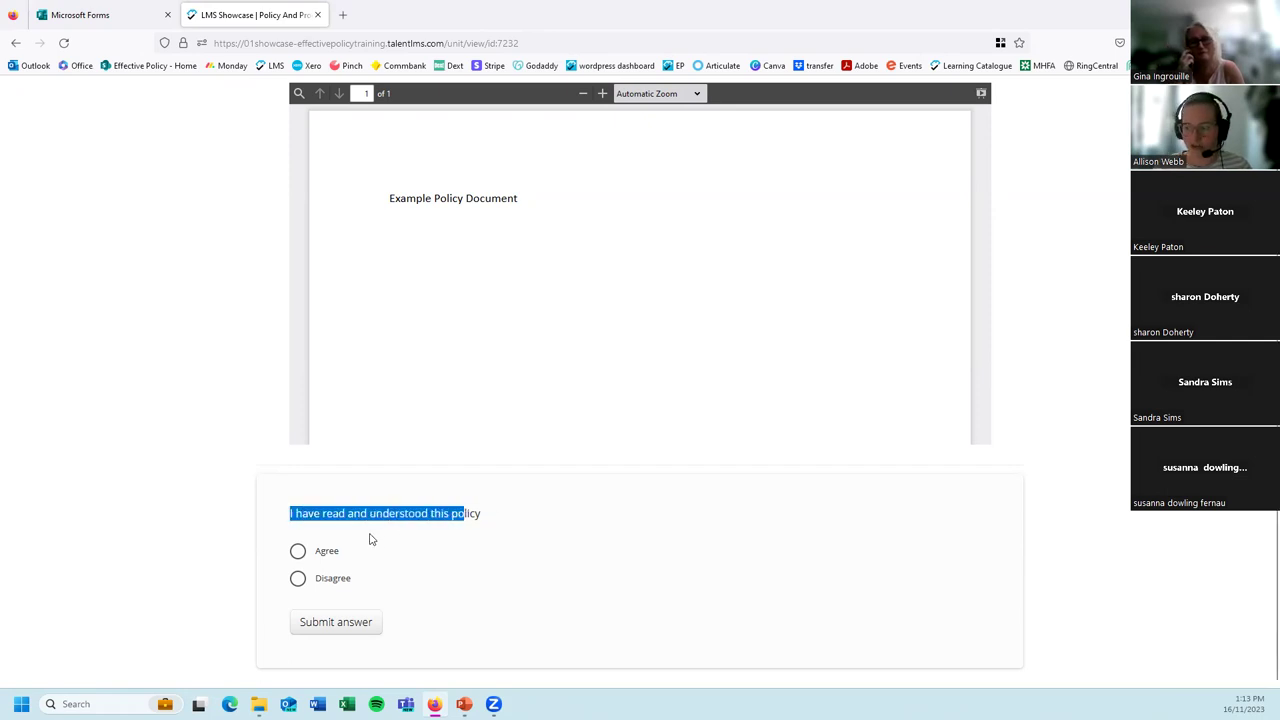
{"action": "left_click", "coordinate": [327, 561]}
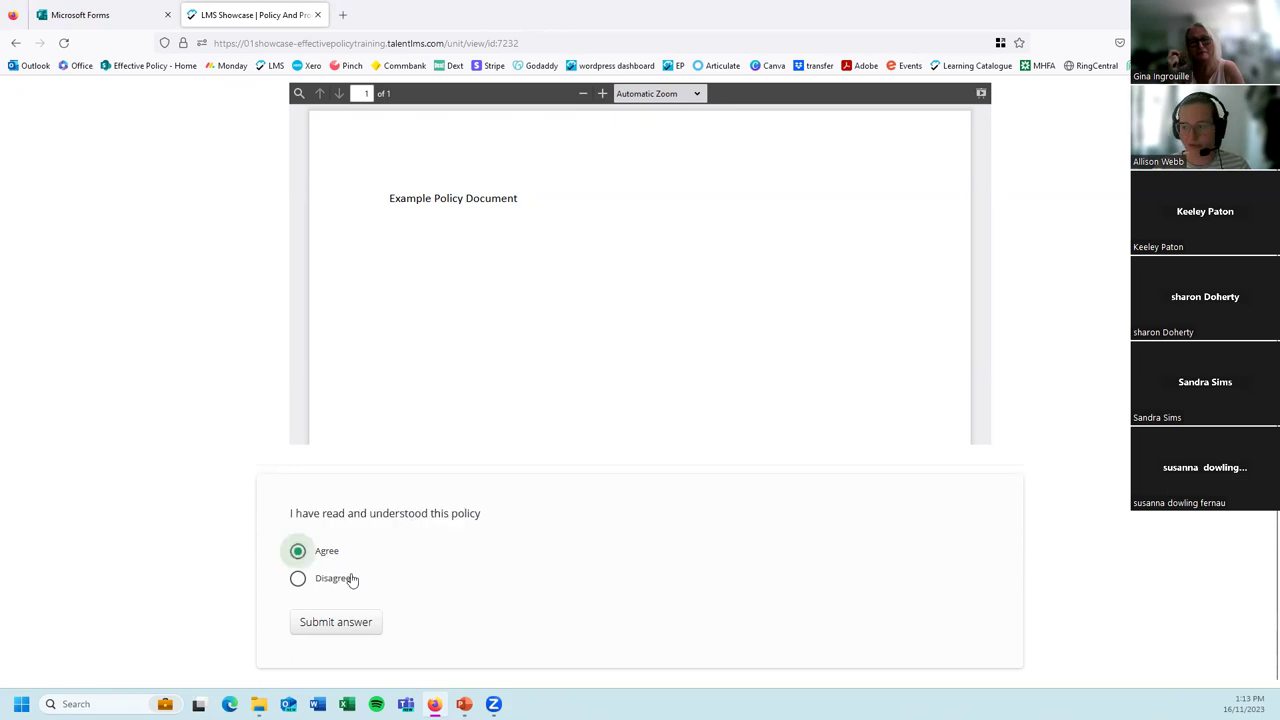
{"action": "left_click", "coordinate": [354, 623]}
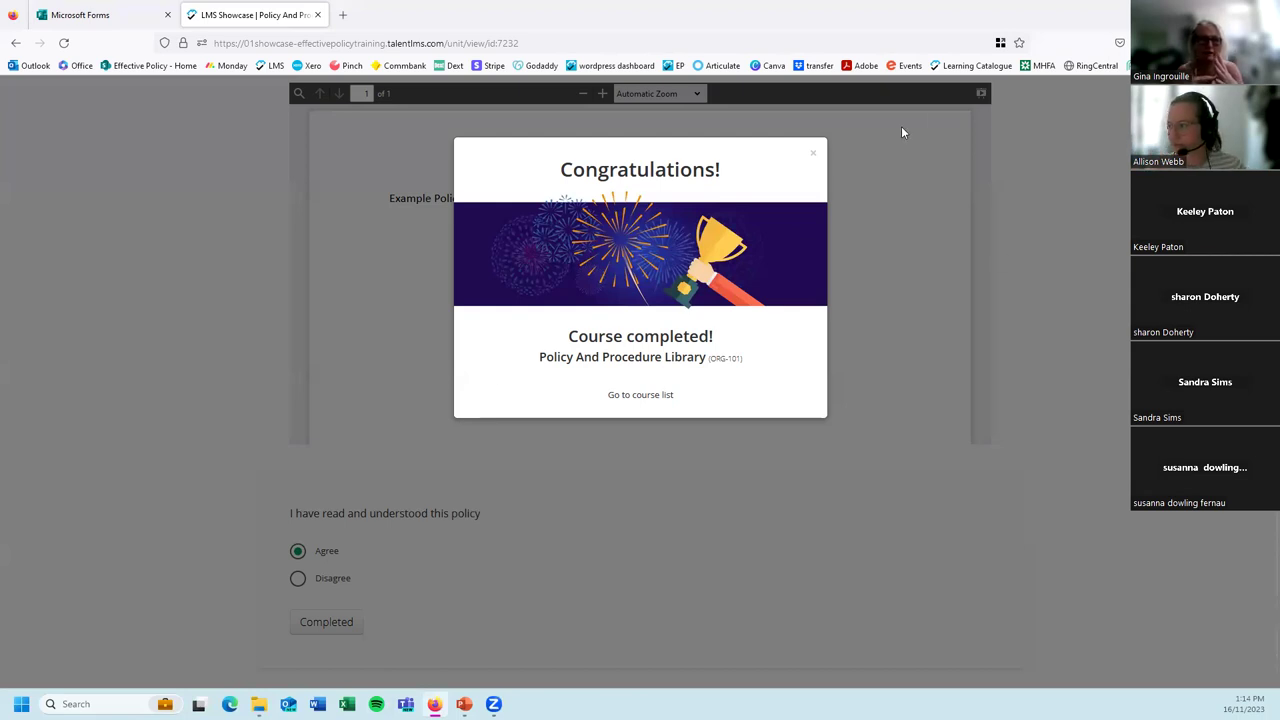
{"action": "left_click", "coordinate": [811, 158]}
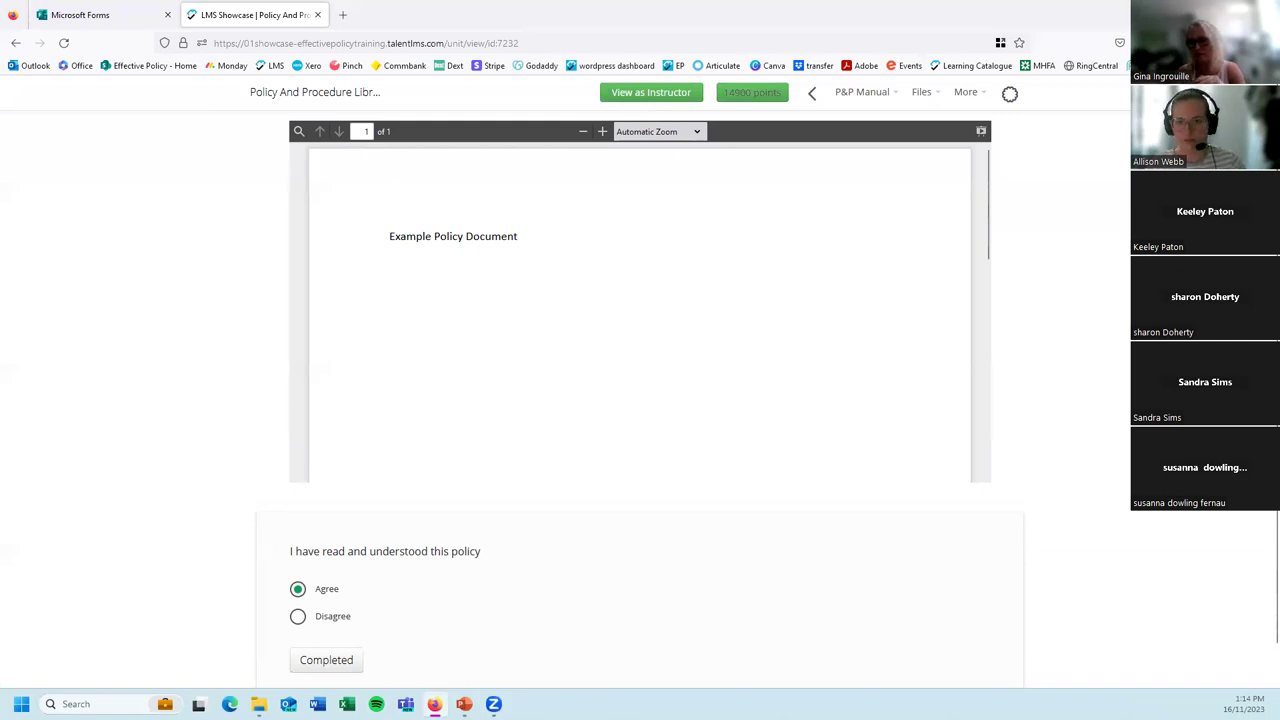
{"action": "left_click", "coordinate": [1010, 93]}
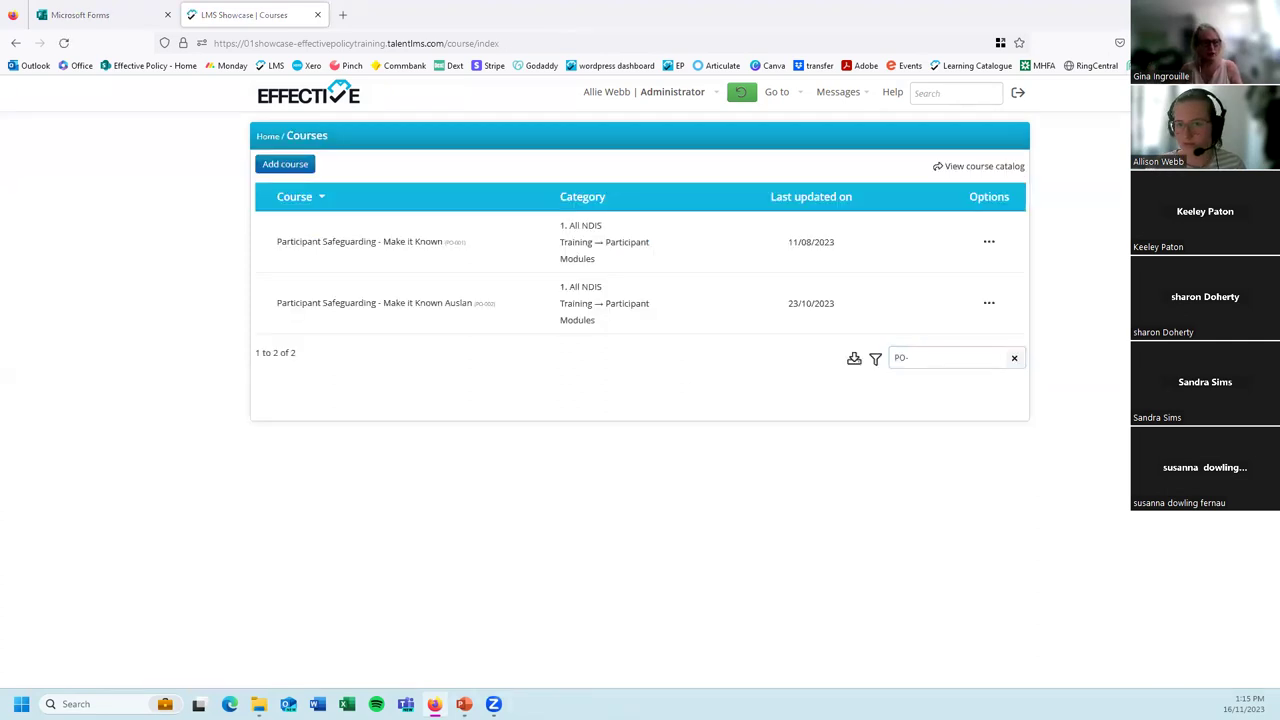
Enroll your own account in the Participant Safeguarding - Make it Known course (PO-001) and open the course content.
{"action": "left_click", "coordinate": [364, 242]}
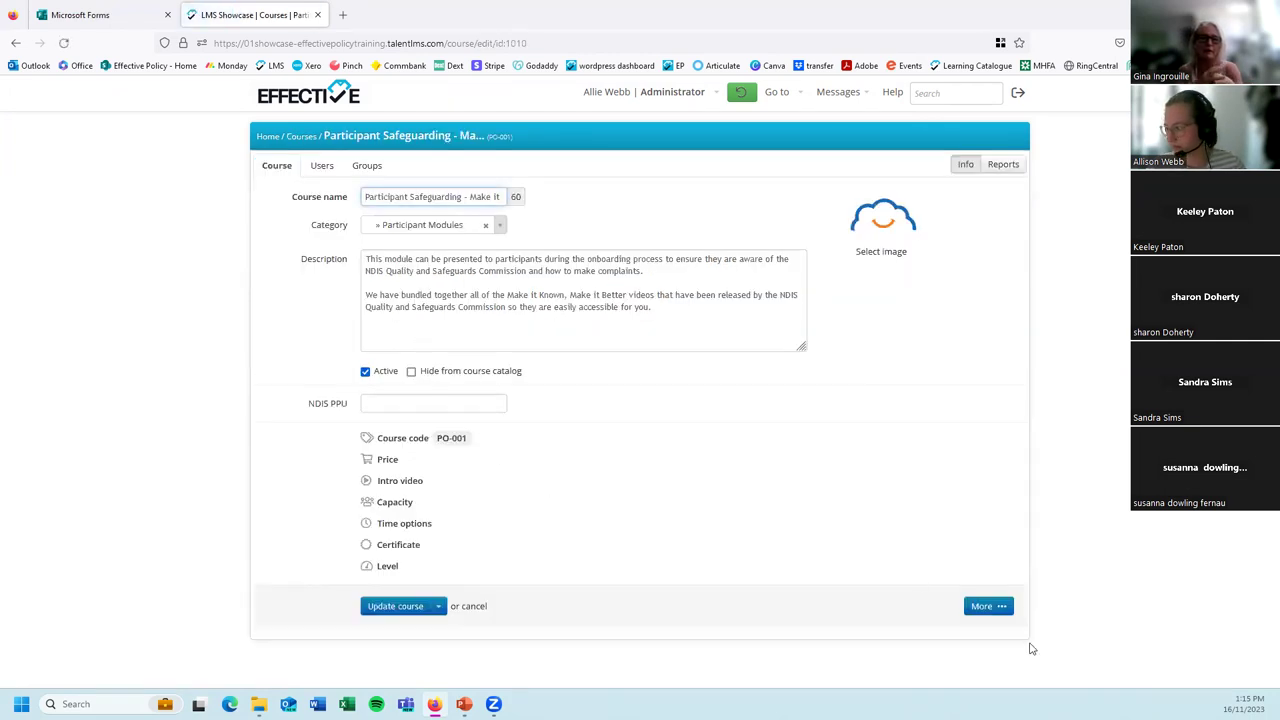
{"action": "left_click", "coordinate": [322, 166]}
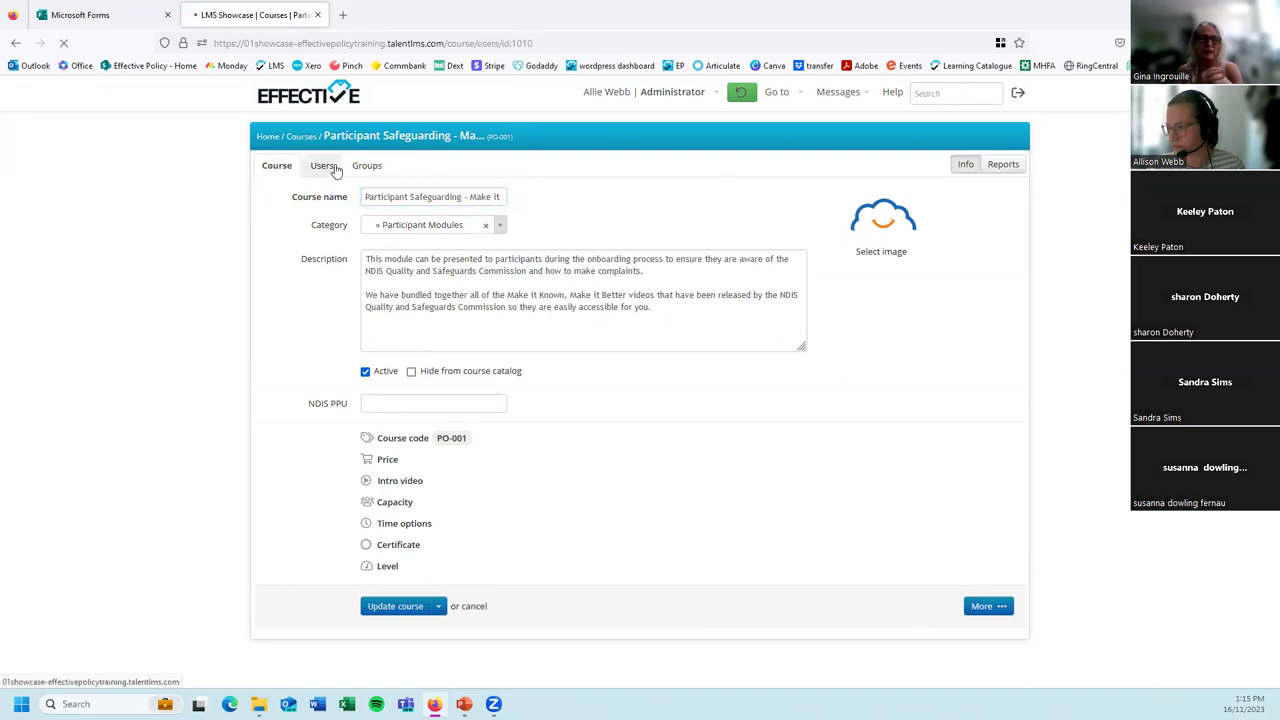
{"action": "left_click", "coordinate": [988, 268]}
{"action": "left_click", "coordinate": [275, 166]}
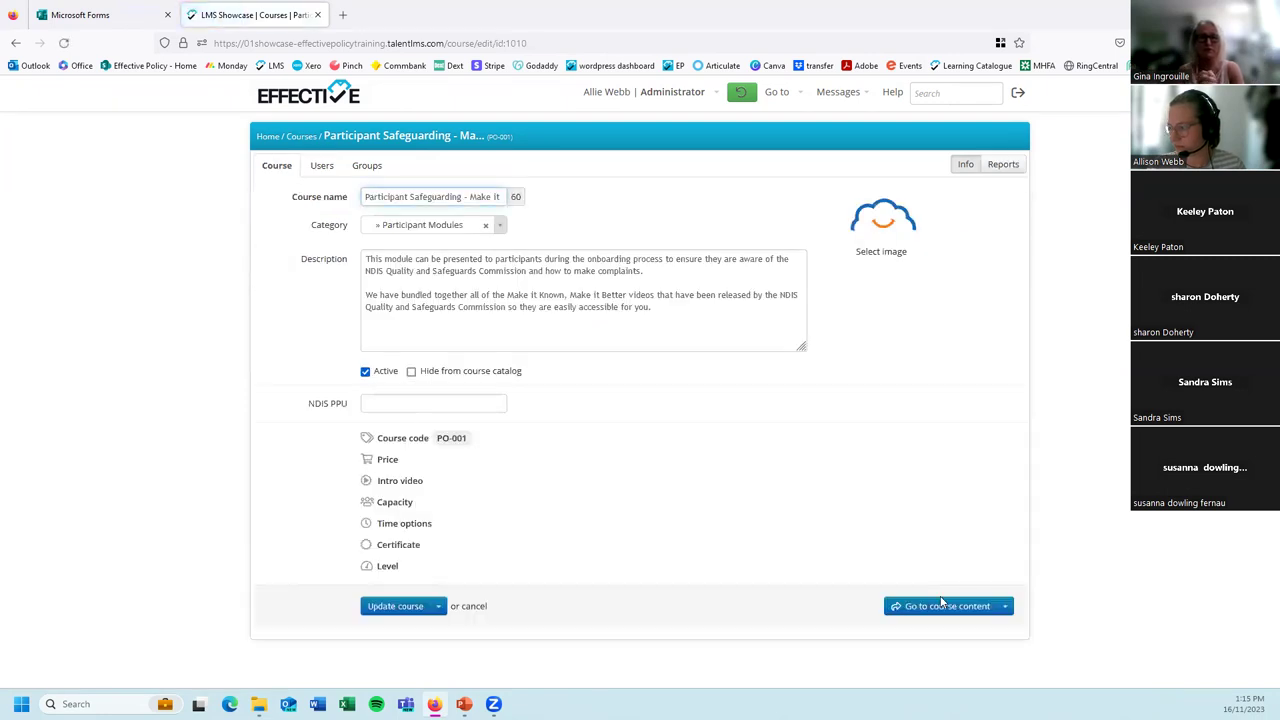
{"action": "left_click", "coordinate": [943, 607]}
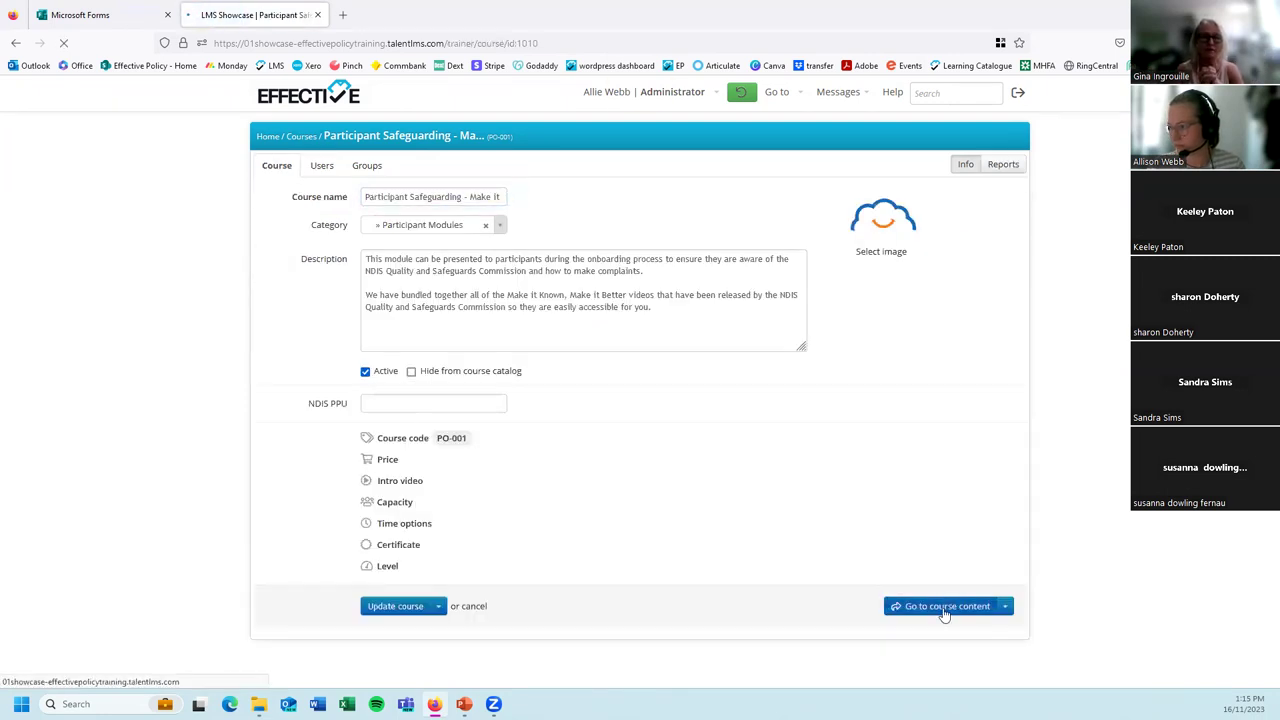